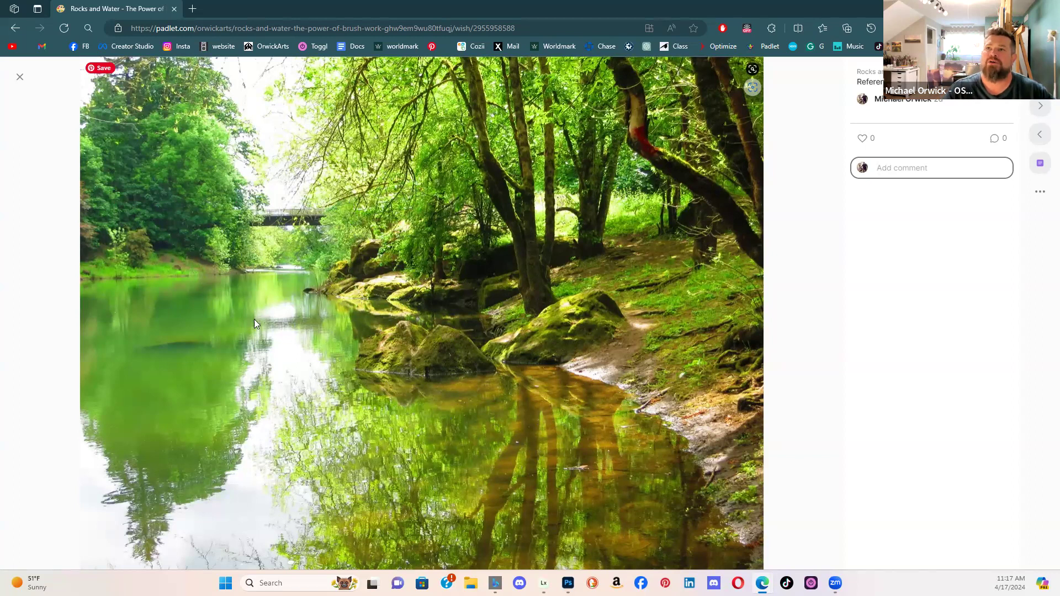
# - Switch to Photoshop with the river photo IMG_8486.JPG and collapse the History panel
pyautogui.click(568, 583)
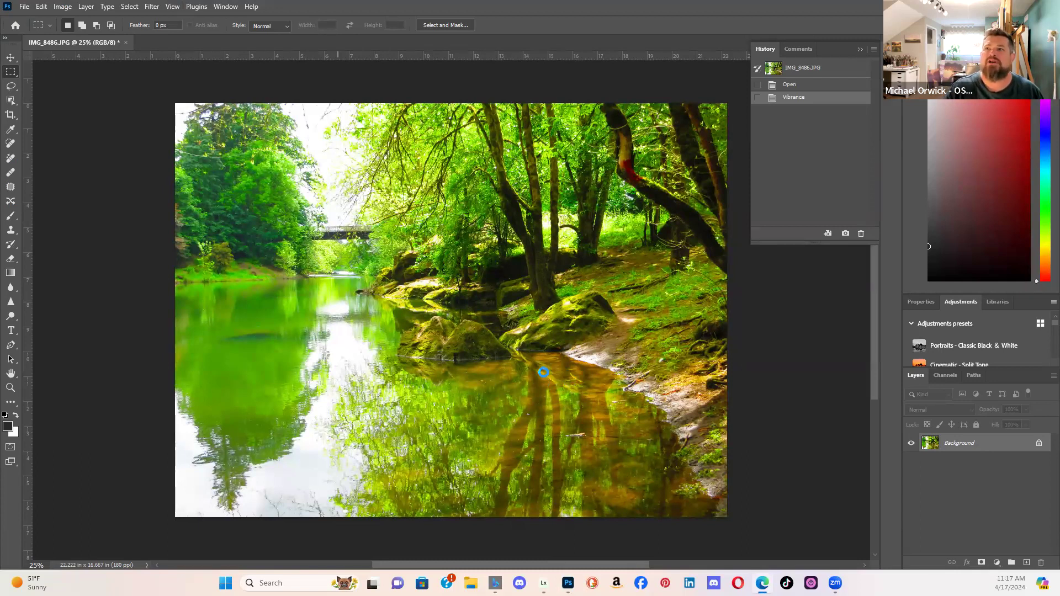
pyautogui.click(858, 49)
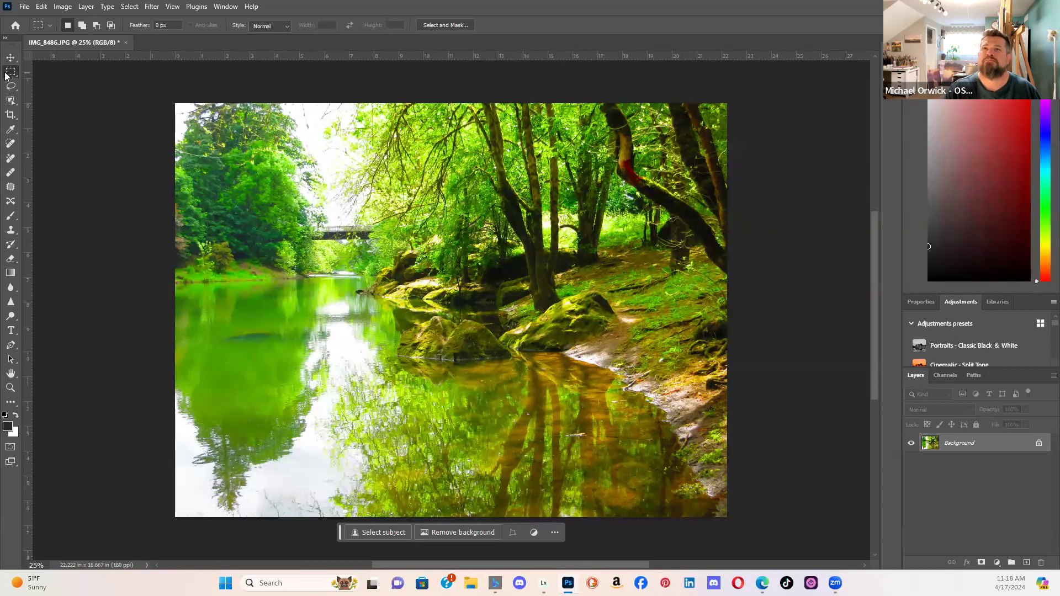
# - Try two rectangular framings of the photo, the full-height wooded bank and the lower rocks and water, clearing each selection
pyautogui.moveTo(346, 106); pyautogui.dragTo(728, 511)
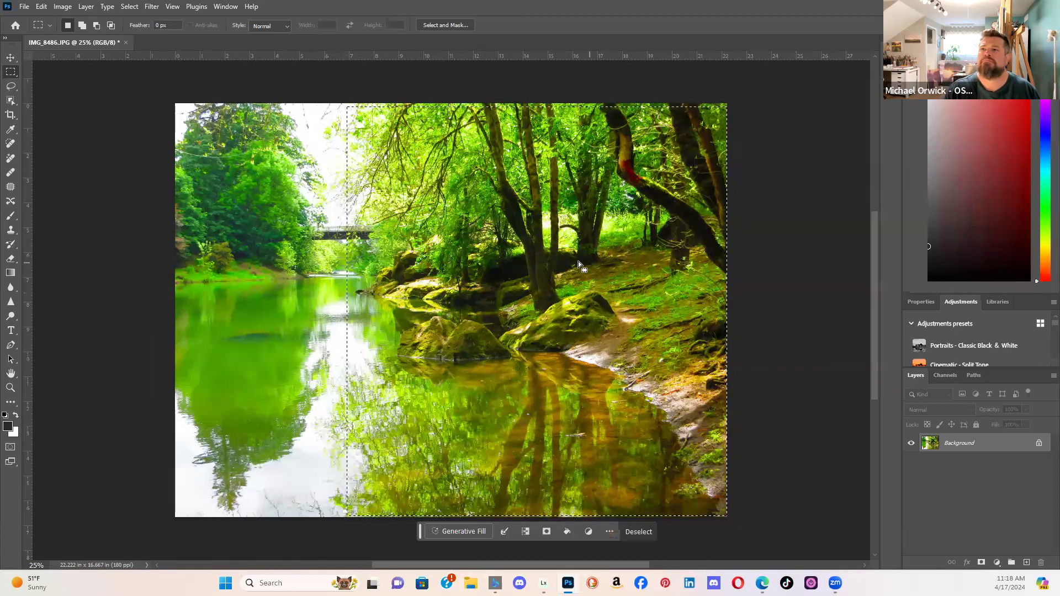
pyautogui.click(305, 241)
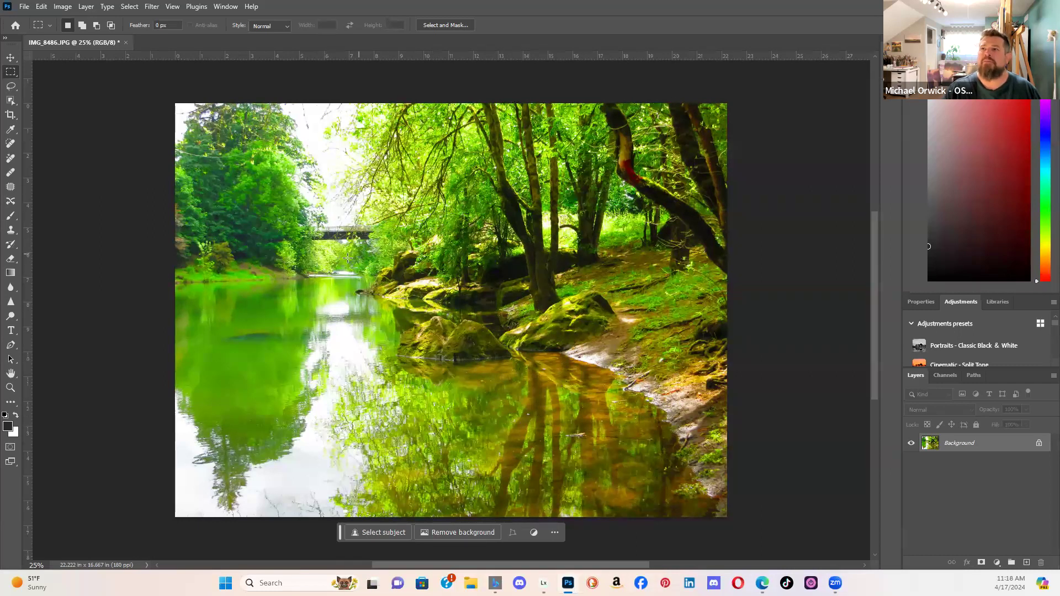
pyautogui.moveTo(303, 254); pyautogui.dragTo(773, 528)
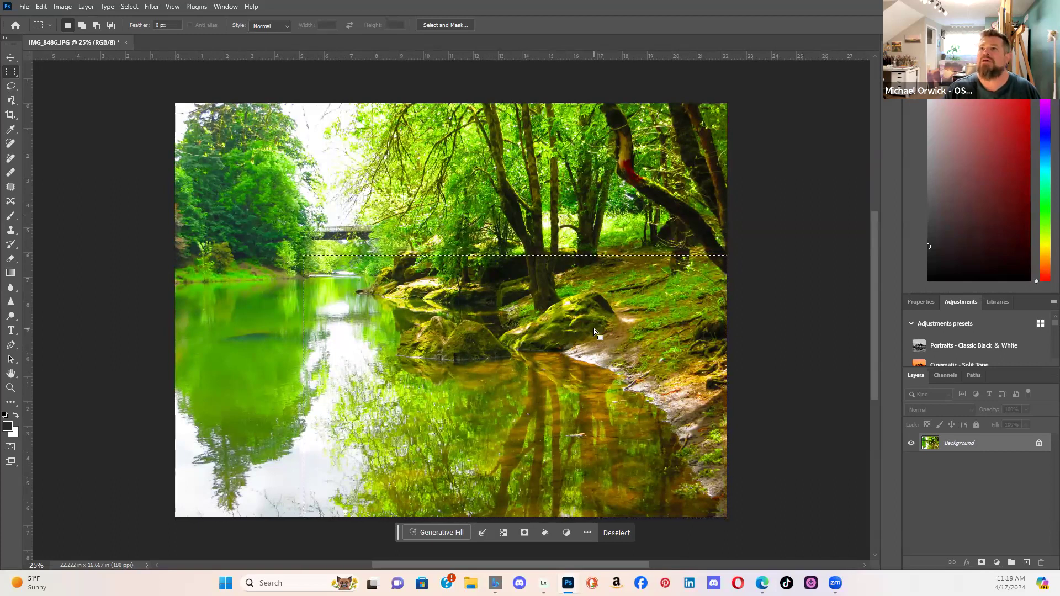
pyautogui.click(459, 227)
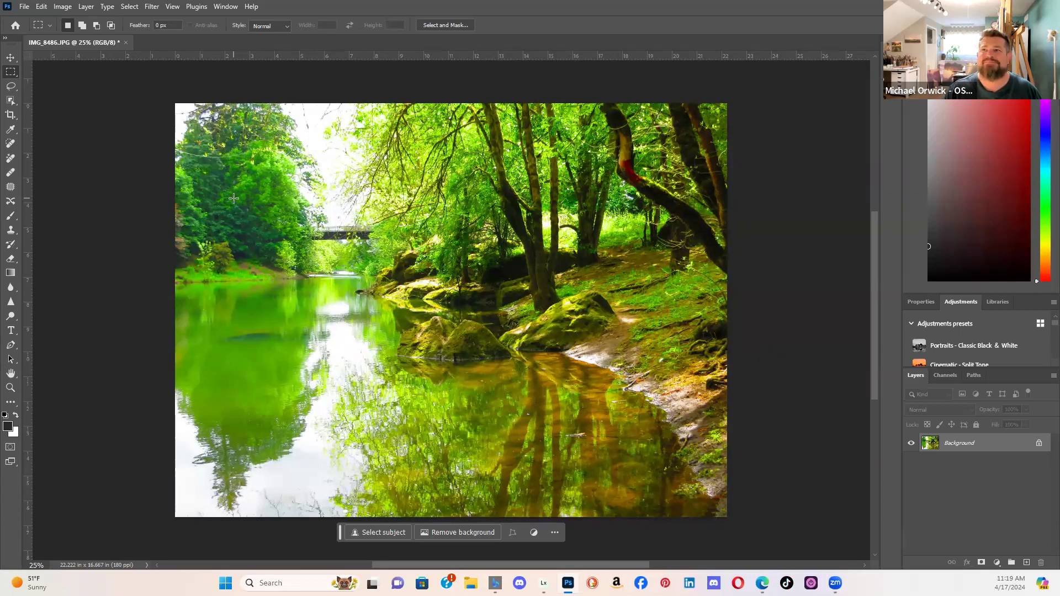
# - Tone down the photo's colors with a Vibrance adjustment, setting vibrance to -83 and slightly lowering the saturation
pyautogui.click(72, 6)
pyautogui.moveTo(77, 39)
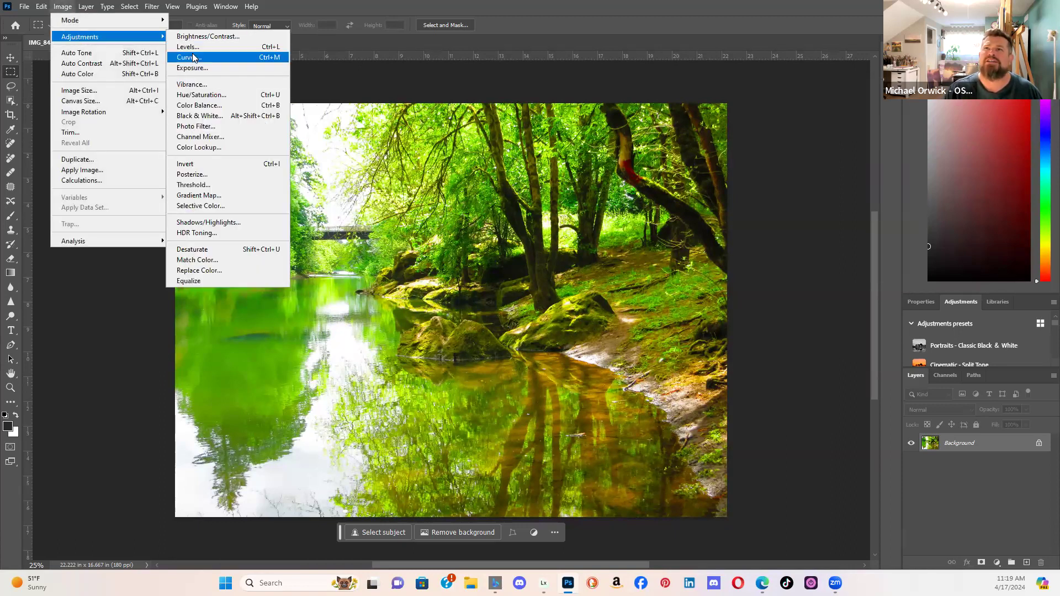
pyautogui.click(198, 84)
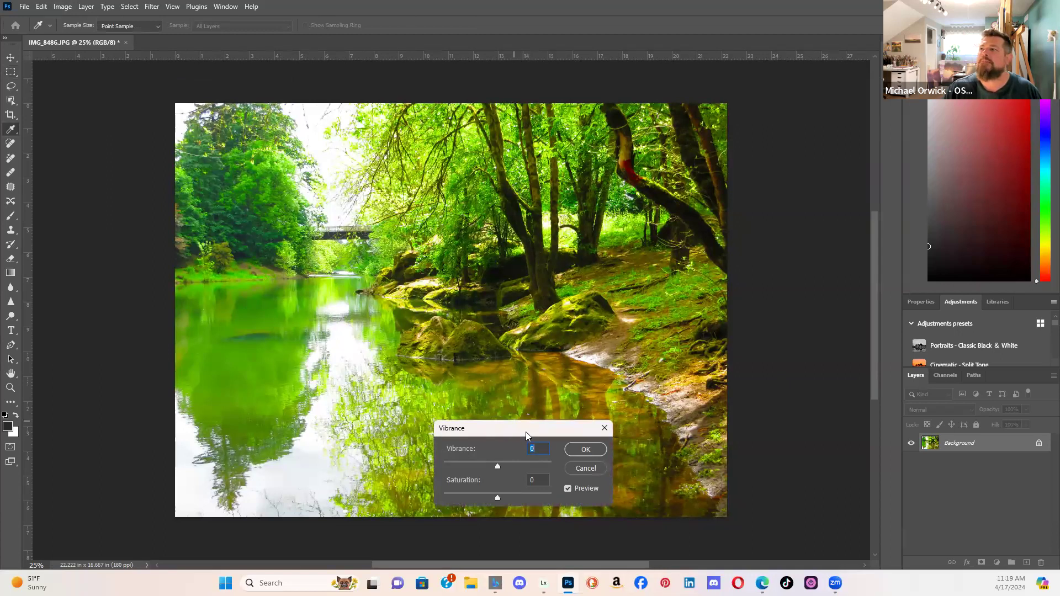
pyautogui.moveTo(525, 432); pyautogui.dragTo(830, 250)
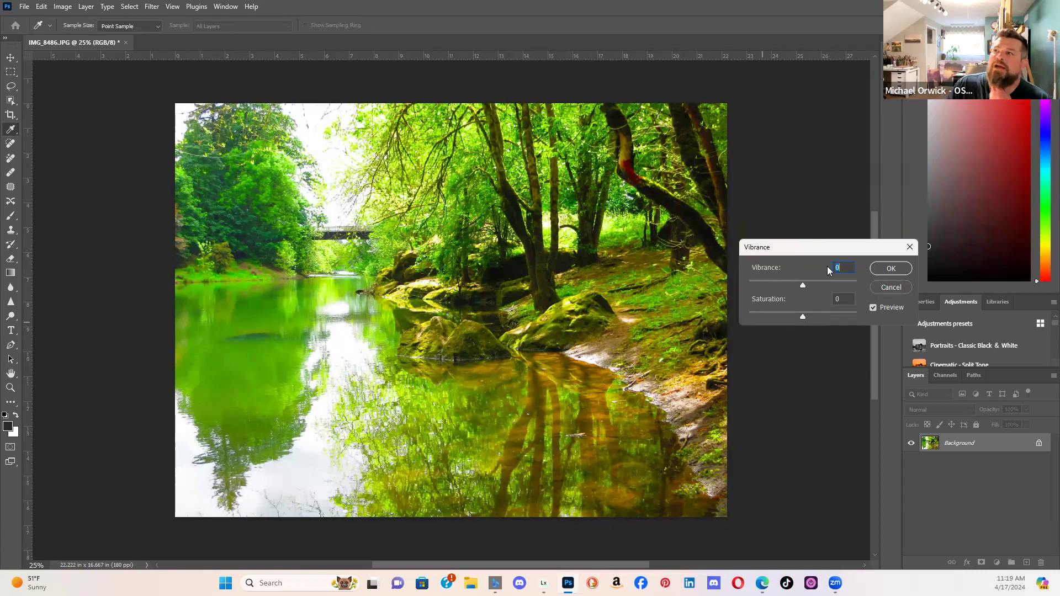
pyautogui.moveTo(802, 282); pyautogui.dragTo(757, 291)
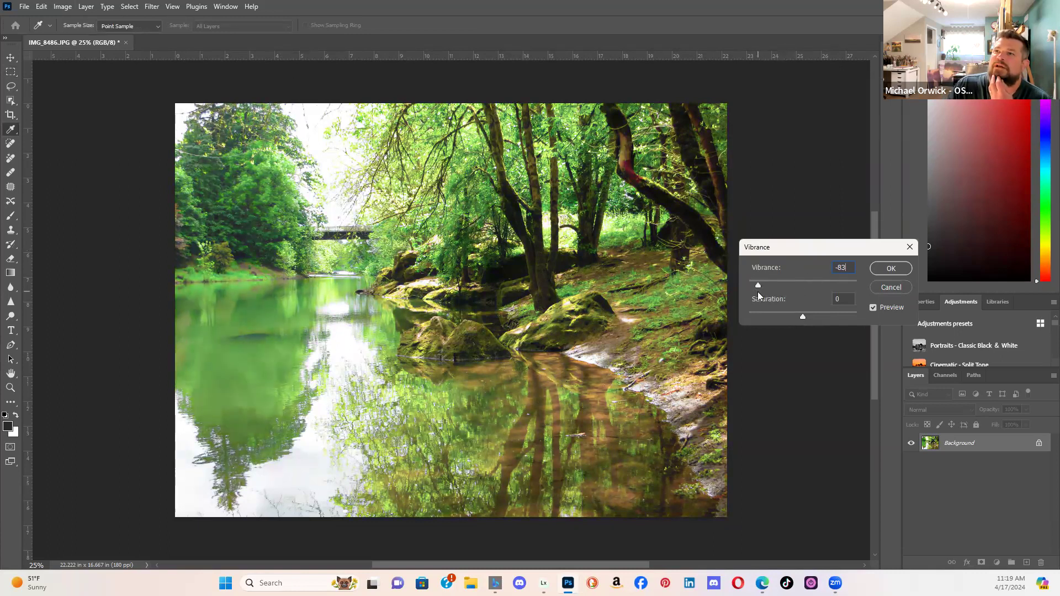
pyautogui.click(799, 316)
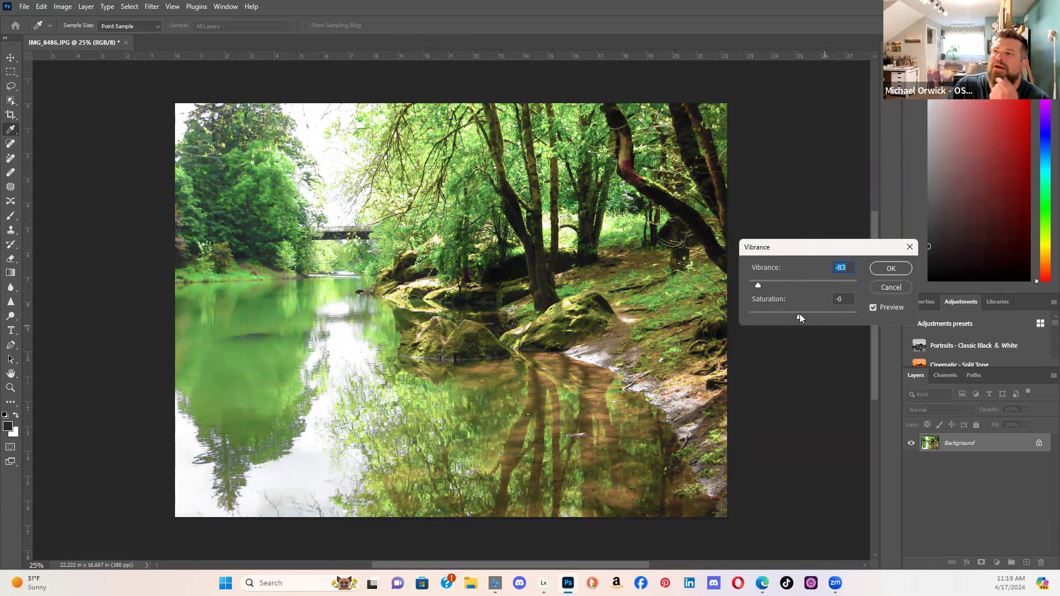
pyautogui.moveTo(785, 316); pyautogui.dragTo(796, 317)
pyautogui.click(887, 269)
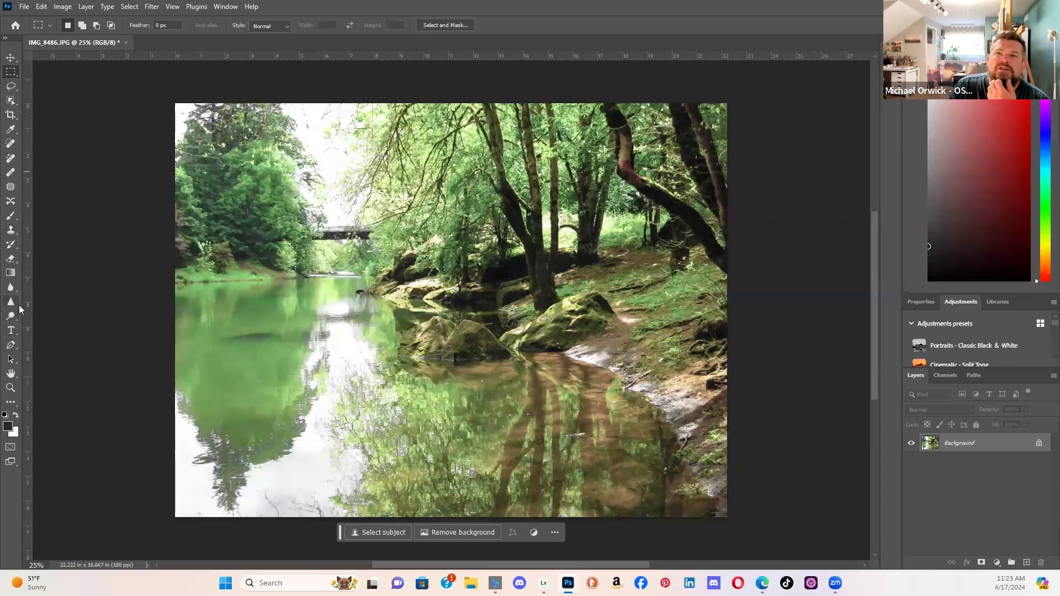
# - Clone out the pointed tip of the left trees' reflection and clone sky over the treetops with an 84 px Clone Stamp brush
pyautogui.click(11, 230)
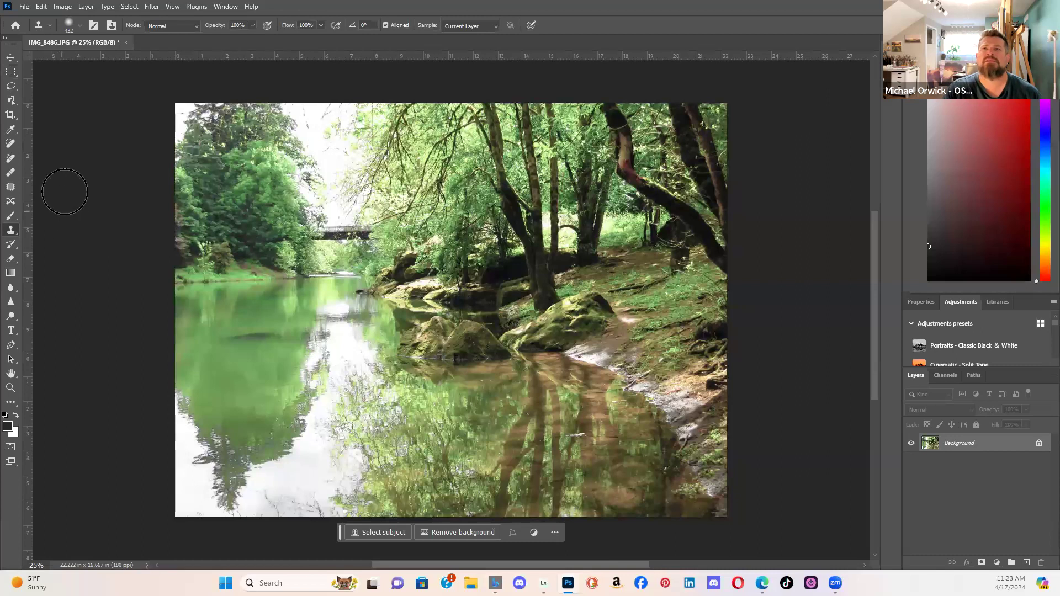
pyautogui.click(69, 25)
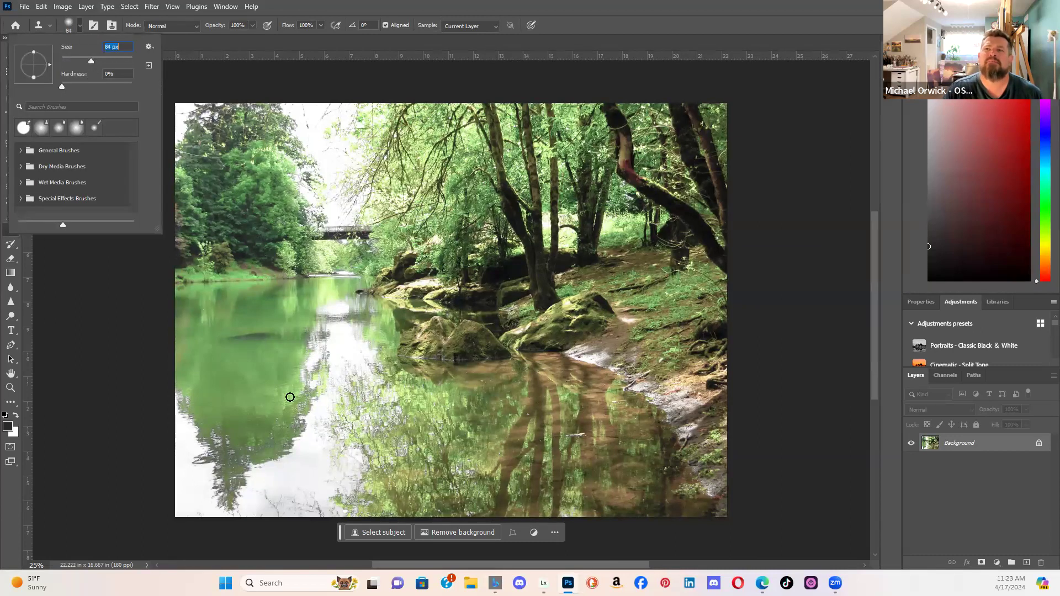
pyautogui.press('BackSpace')
pyautogui.click(303, 466)
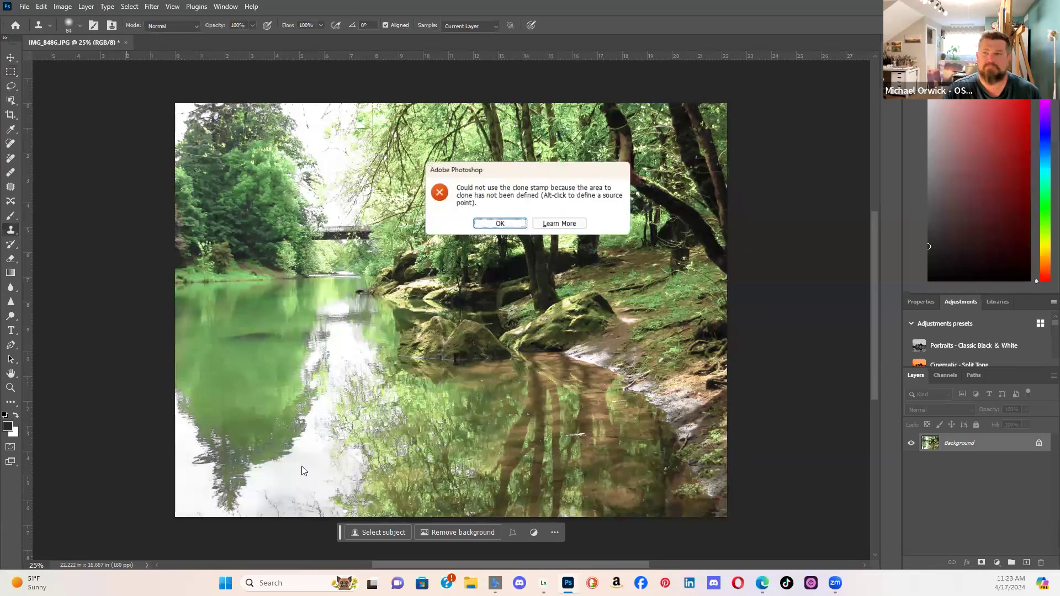
pyautogui.click(498, 225)
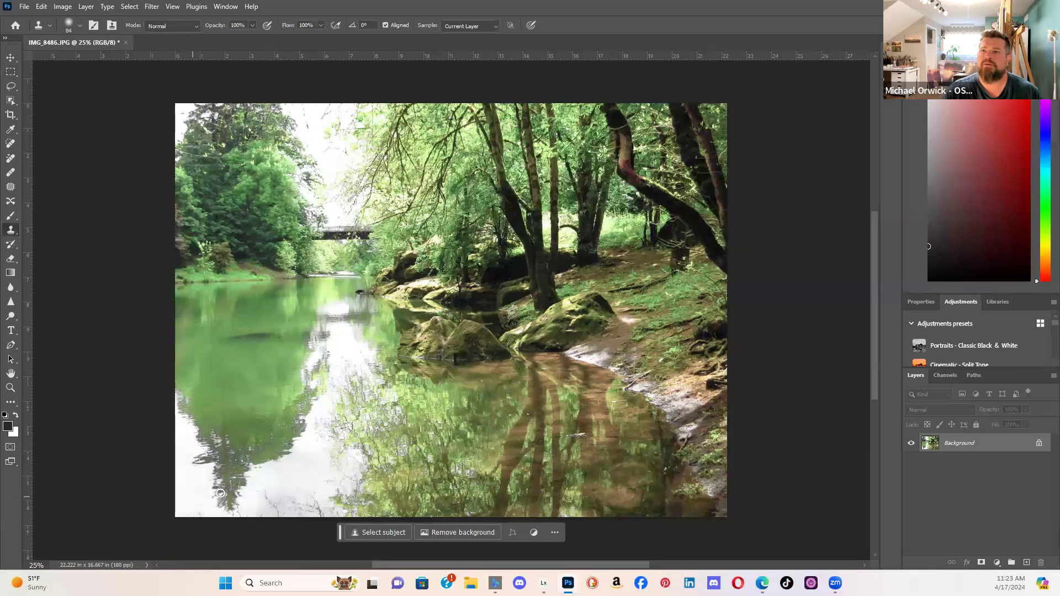
pyautogui.moveTo(241, 469)
pyautogui.mouseDown()
pyautogui.moveTo(213, 483)
pyautogui.moveTo(230, 488)
pyautogui.moveTo(227, 503)
pyautogui.moveTo(239, 488)
pyautogui.moveTo(218, 471)
pyautogui.moveTo(254, 464)
pyautogui.mouseUp()
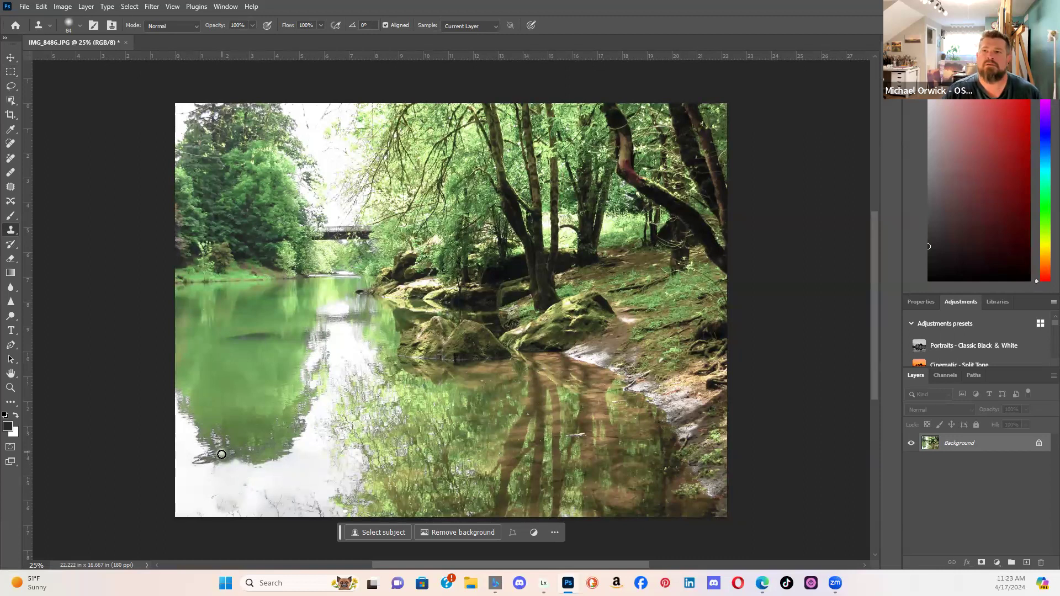
pyautogui.click(313, 466)
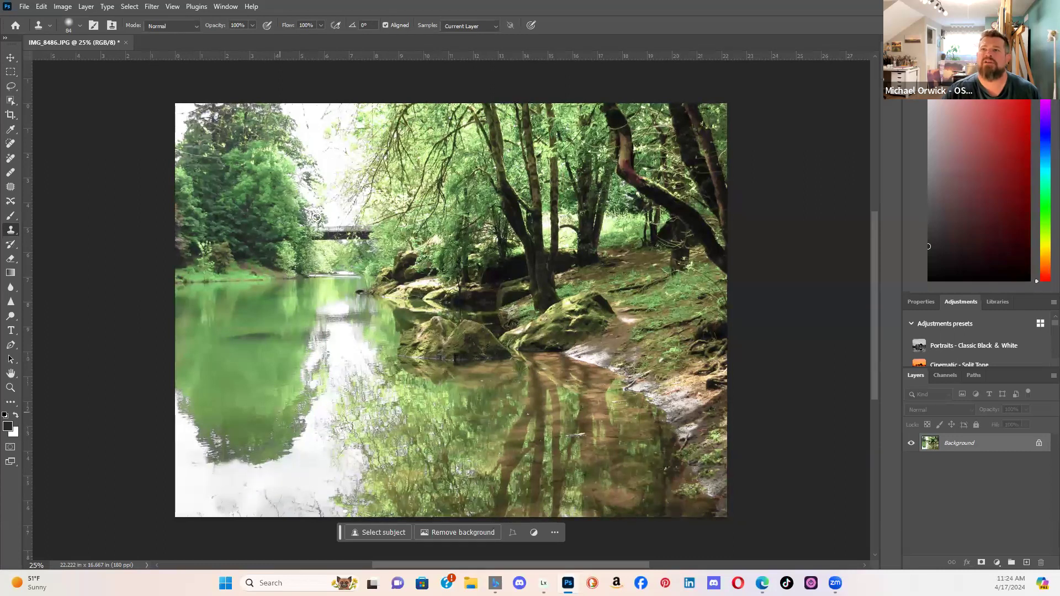
pyautogui.click(316, 110)
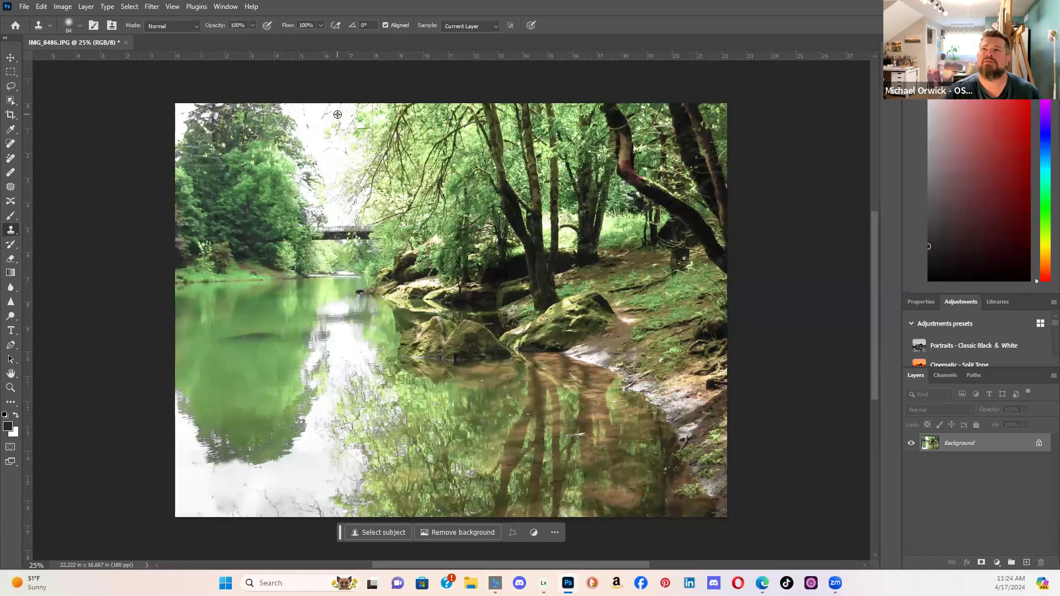
pyautogui.moveTo(195, 112); pyautogui.dragTo(216, 113)
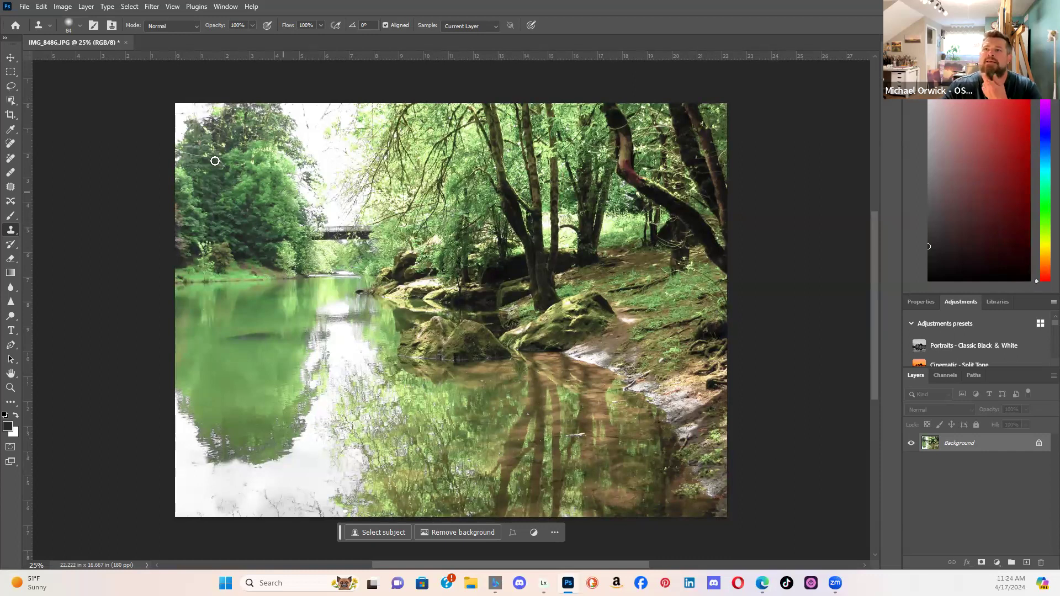
# - Try a large rectangular framing that trims the photo's left and top parts, shift it down, and clear the selection
pyautogui.click(12, 74)
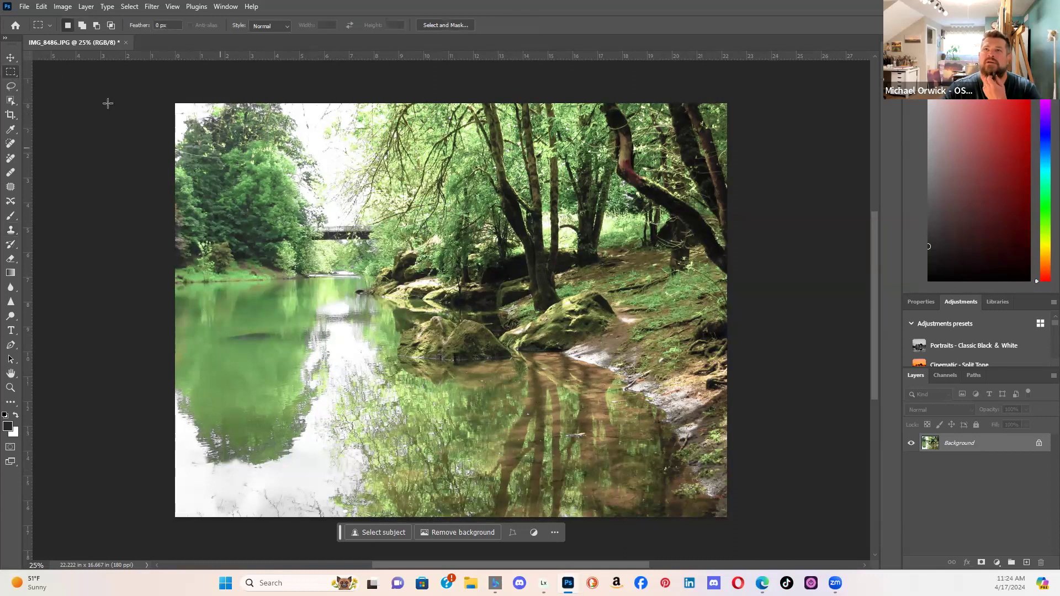
pyautogui.click(11, 86)
pyautogui.click(11, 72)
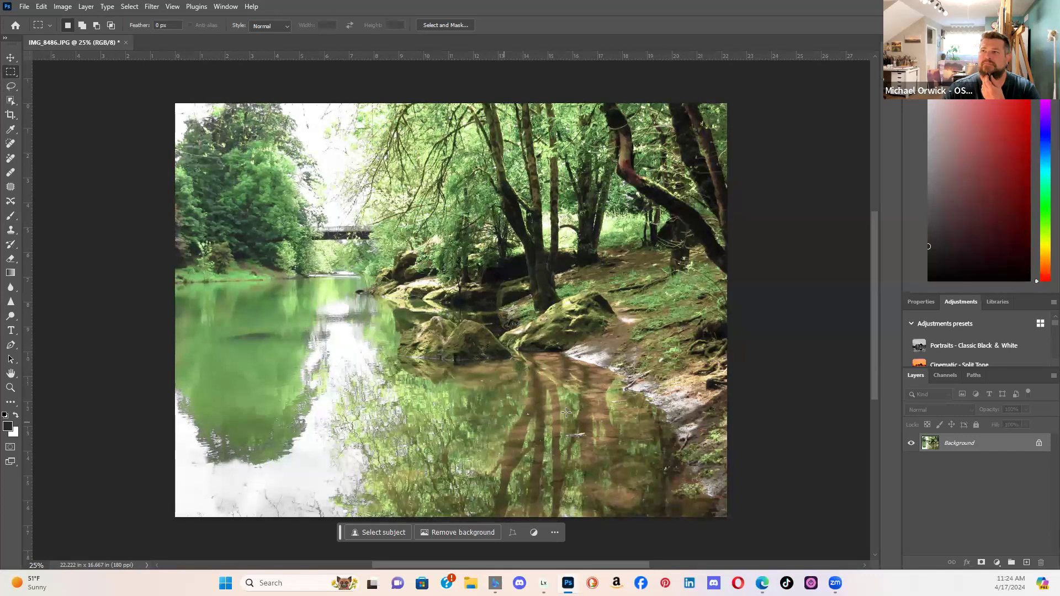
pyautogui.moveTo(215, 135); pyautogui.dragTo(726, 488)
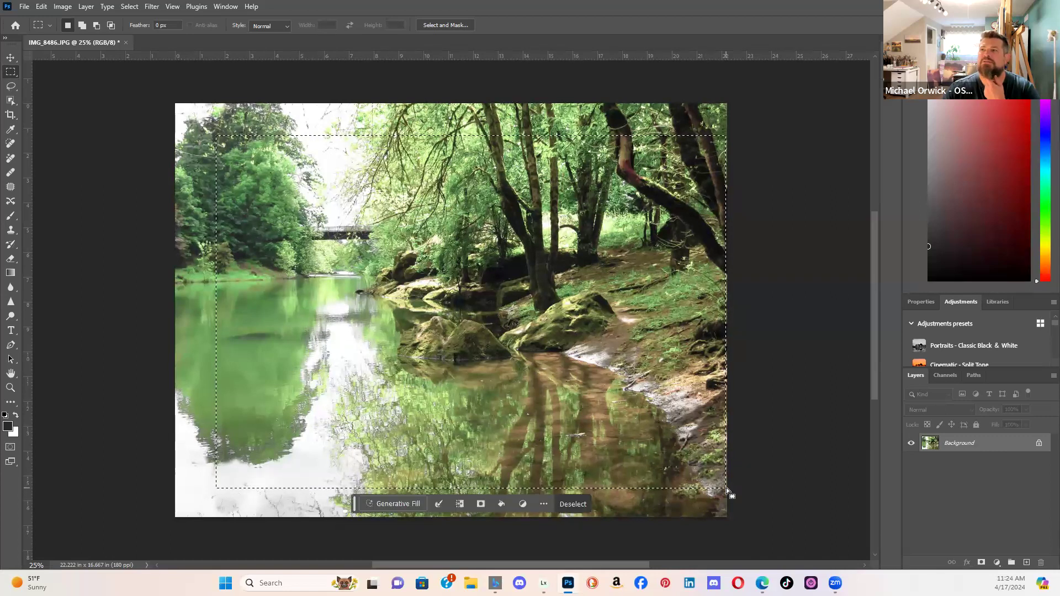
pyautogui.moveTo(554, 300); pyautogui.dragTo(554, 333)
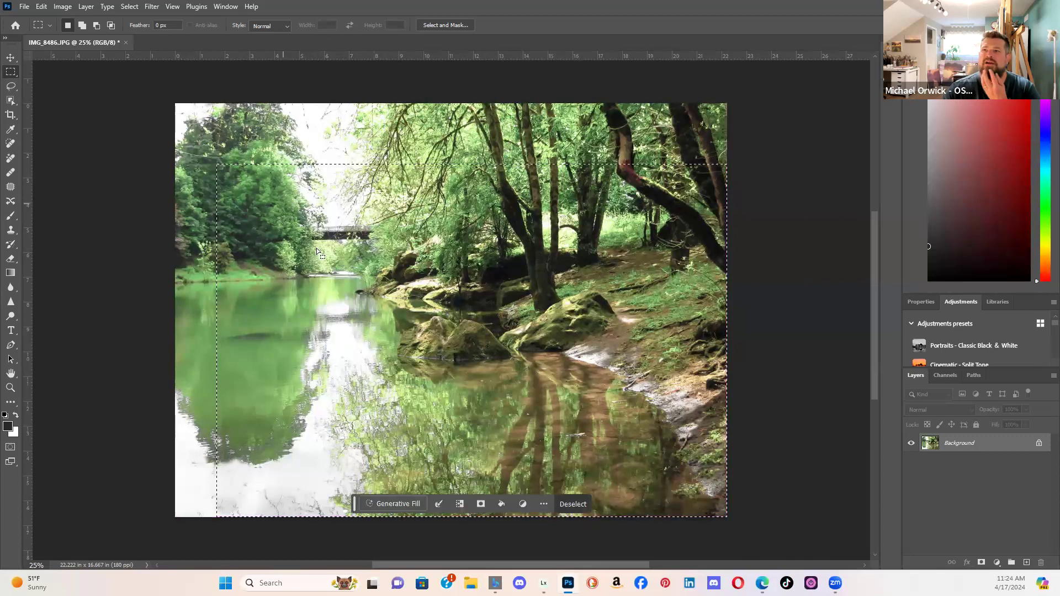
pyautogui.click(442, 320)
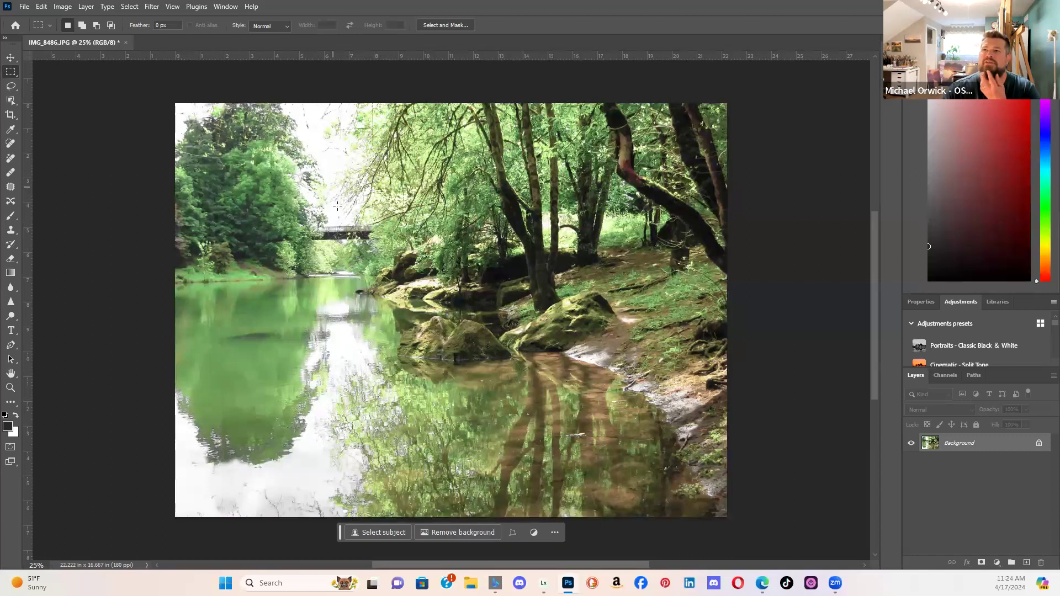
# - Try cropping the photo to the central rocks and tree trunks, about 11.5 by 9.4 inches, undo it and deselect
pyautogui.moveTo(343, 210); pyautogui.dragTo(627, 442)
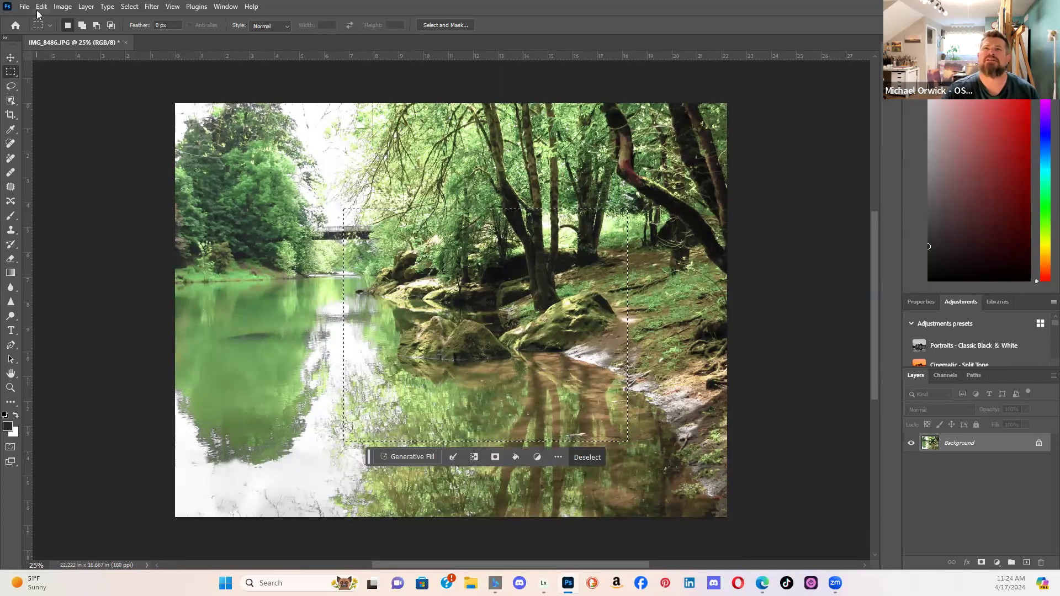
pyautogui.click(62, 6)
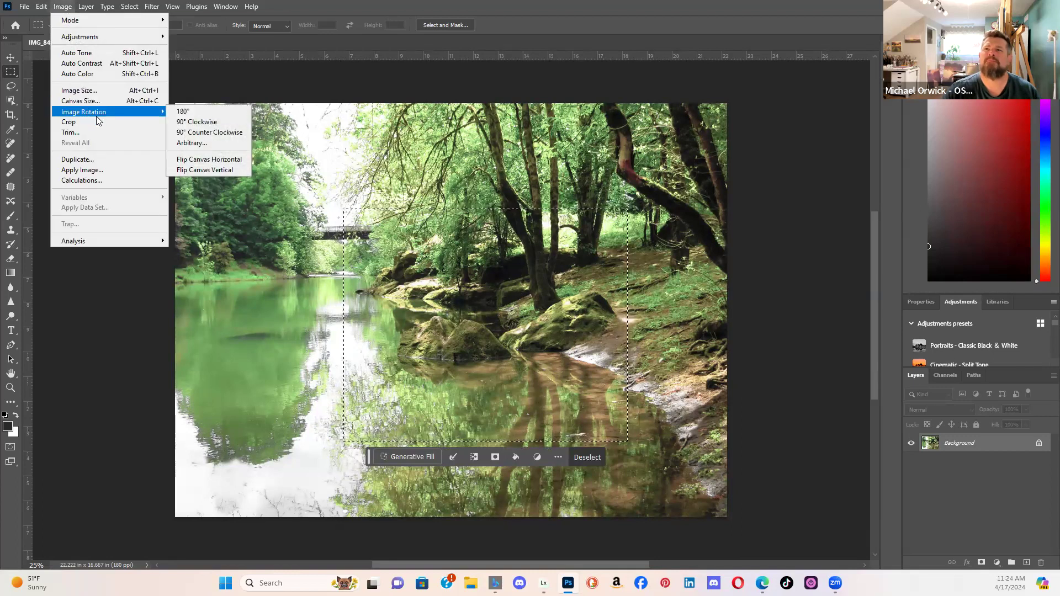
pyautogui.click(96, 119)
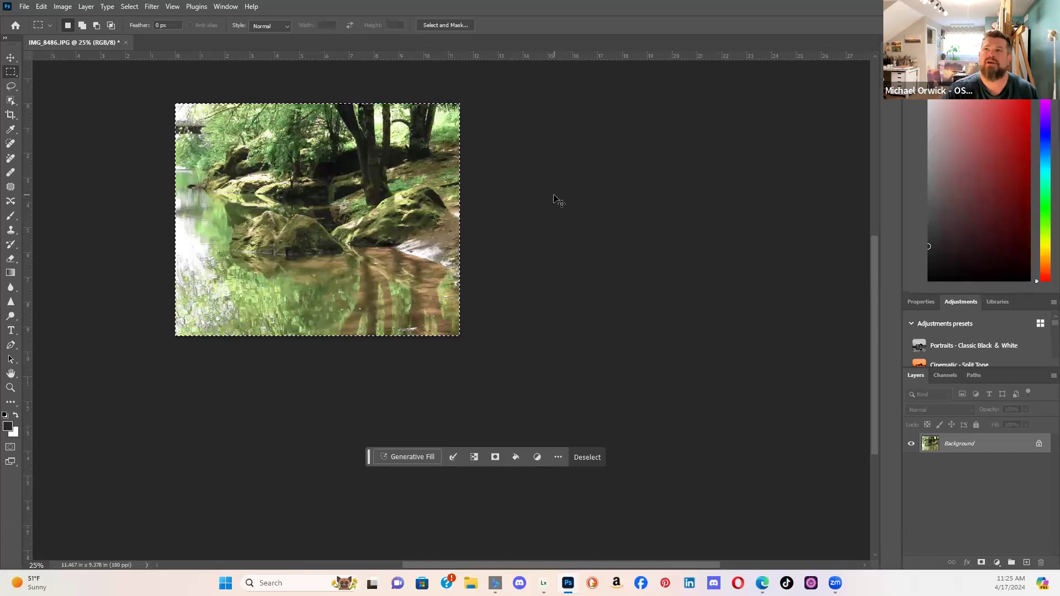
pyautogui.hotkey('ctrl', 'z')
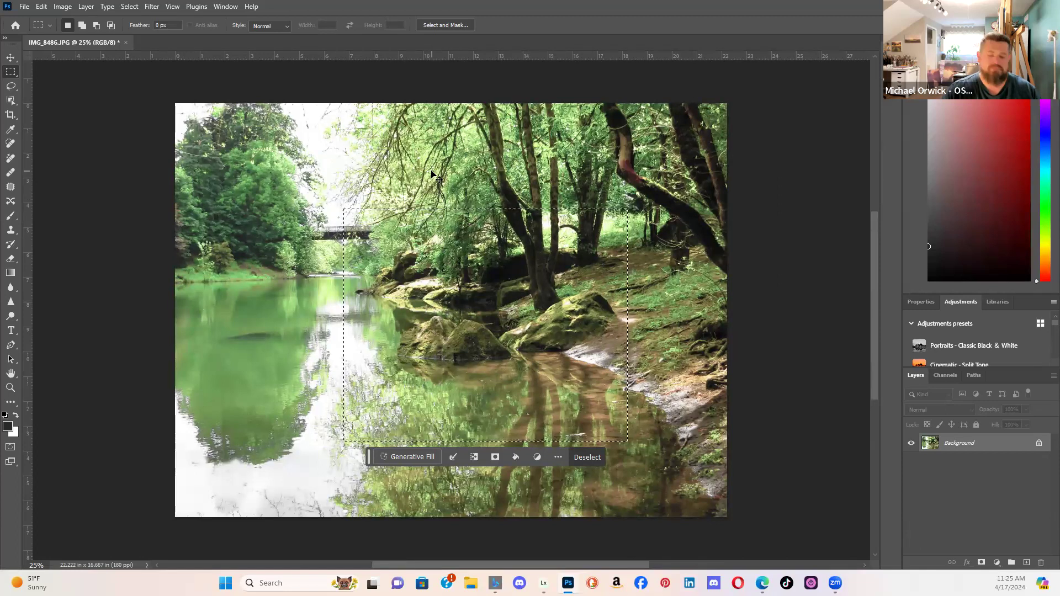
pyautogui.hotkey('ctrl', 'd')
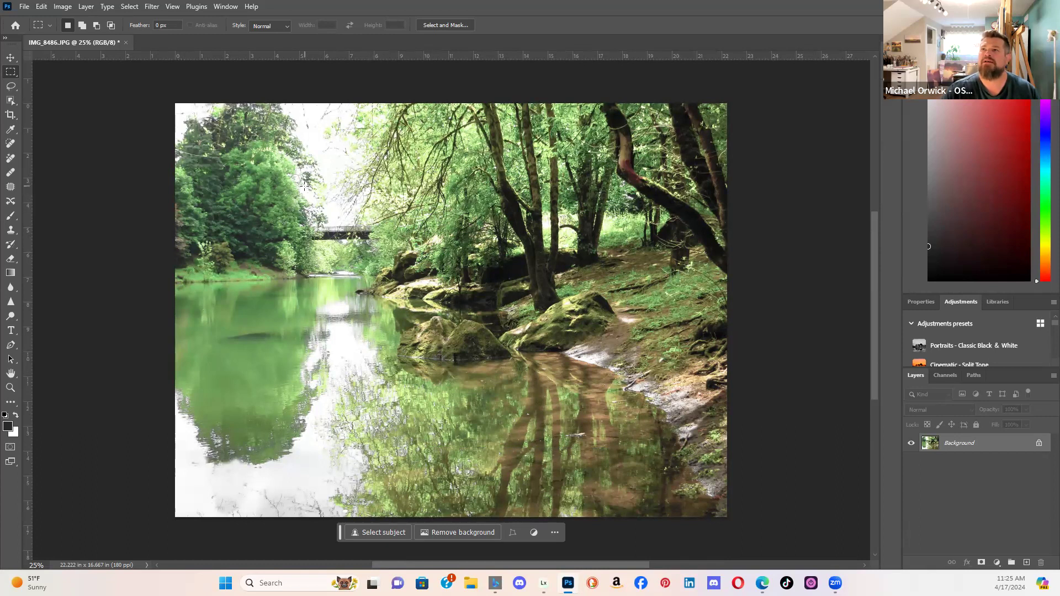
# - Crop the photo to the full-height wooded bank on its right side, about 14.5 by 16.7 inches, and clear the selection
pyautogui.moveTo(332, 181); pyautogui.dragTo(724, 517)
pyautogui.click(418, 126)
pyautogui.moveTo(368, 102); pyautogui.dragTo(729, 516)
pyautogui.click(65, 7)
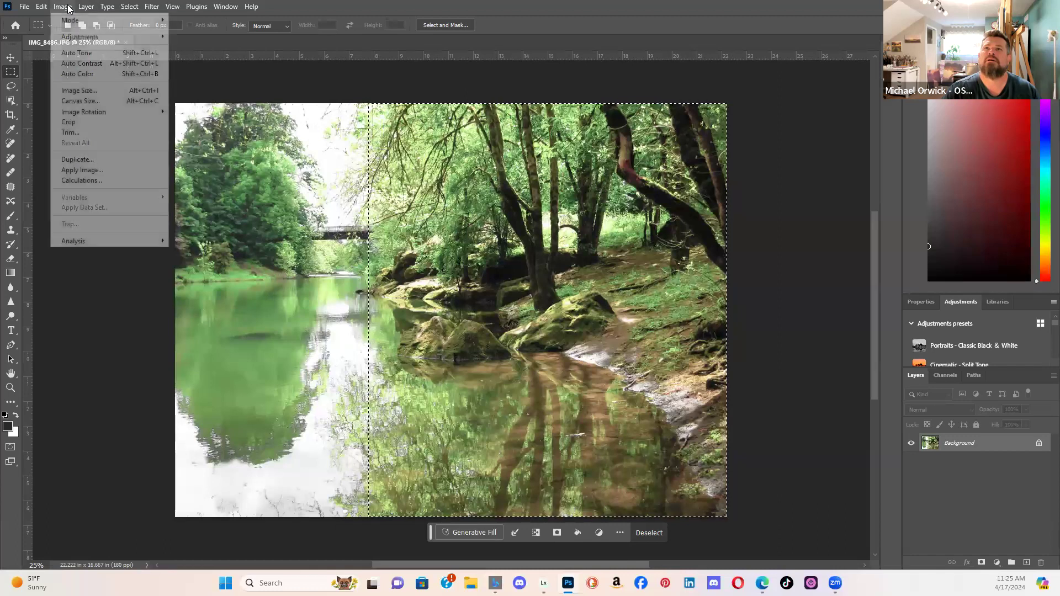
pyautogui.click(70, 122)
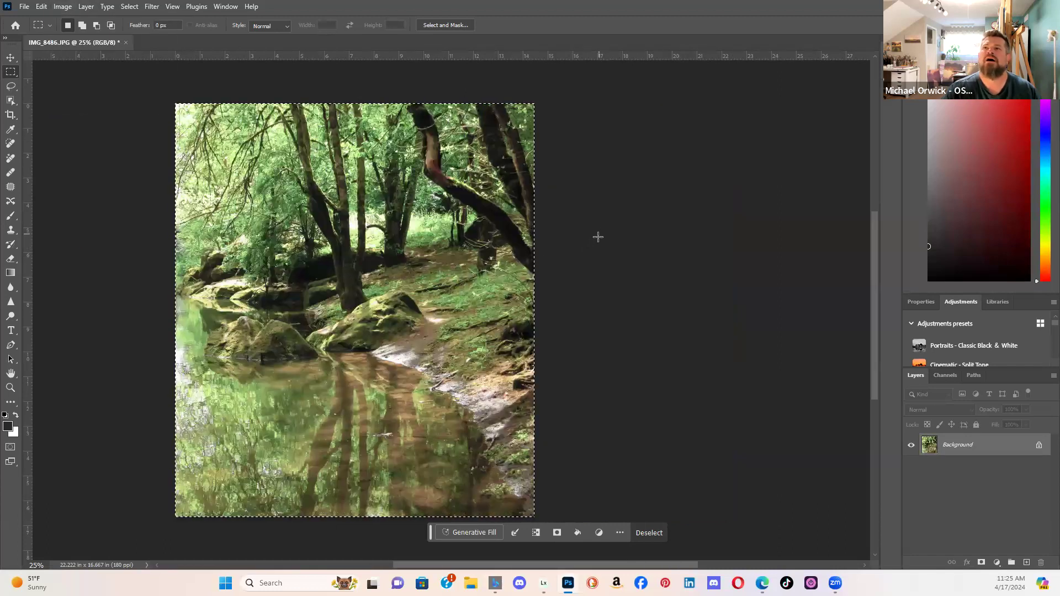
pyautogui.click(453, 270)
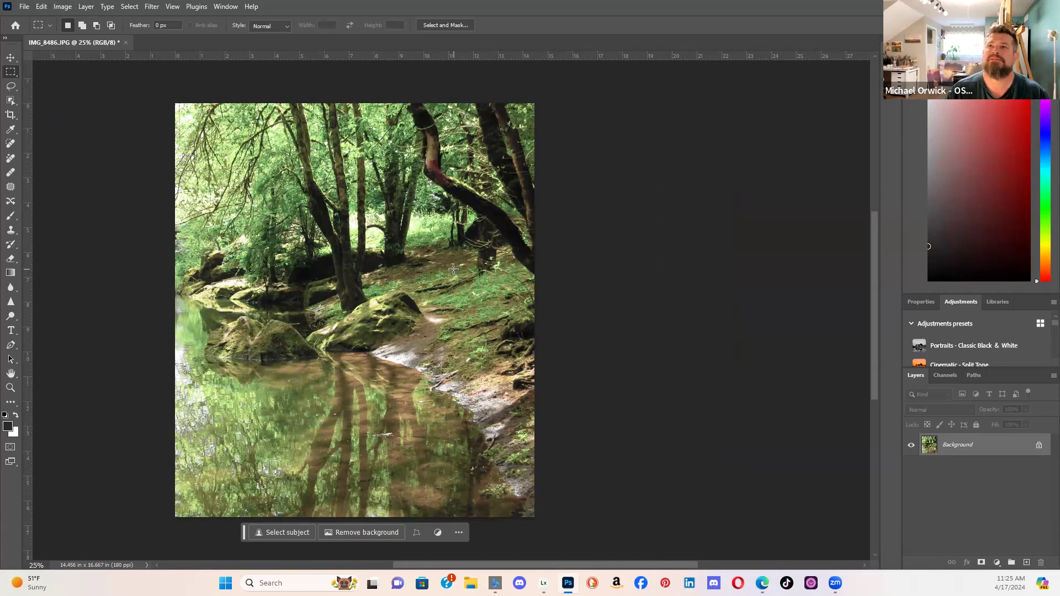
pyautogui.click(172, 7)
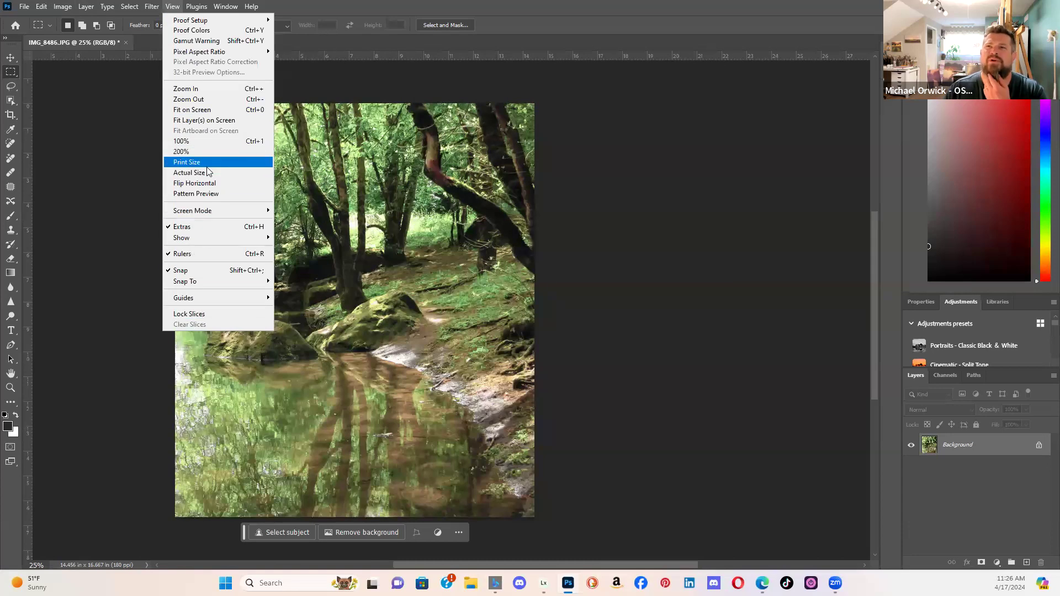
pyautogui.click(133, 194)
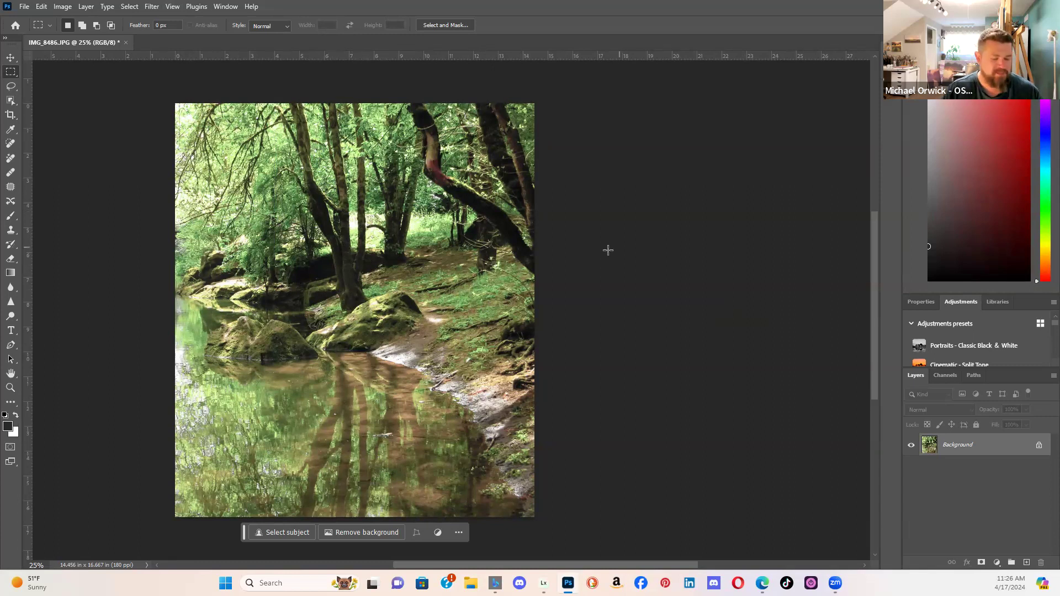
# - Undo the crop to the wooded bank and clear the selection
pyautogui.hotkey('ctrl', 'shift', 'z')
pyautogui.hotkey('ctrl', 'shift', 'z')
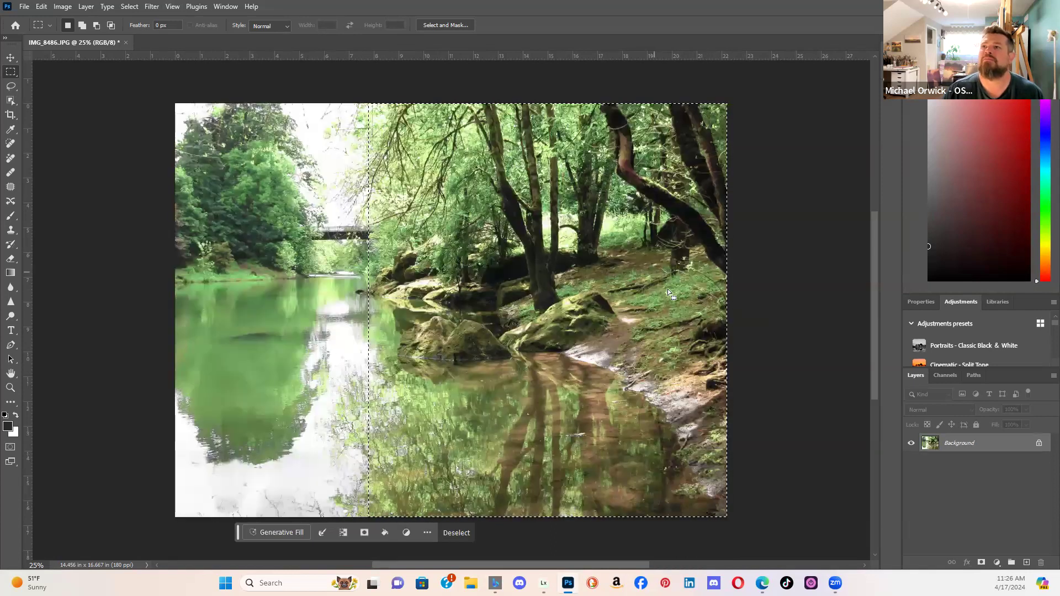
pyautogui.hotkey('ctrl', 'd')
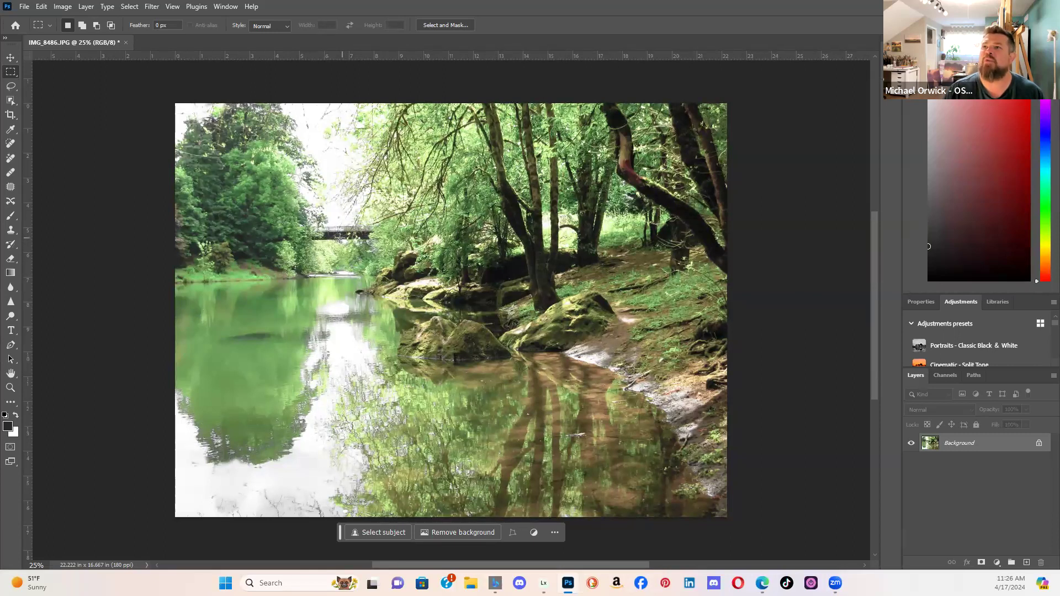
# - Marquee-select the lower-right part of the photo with the rocks, bank and reflections, and check the photo's dimensions in Image Size
pyautogui.moveTo(339, 241); pyautogui.dragTo(741, 515)
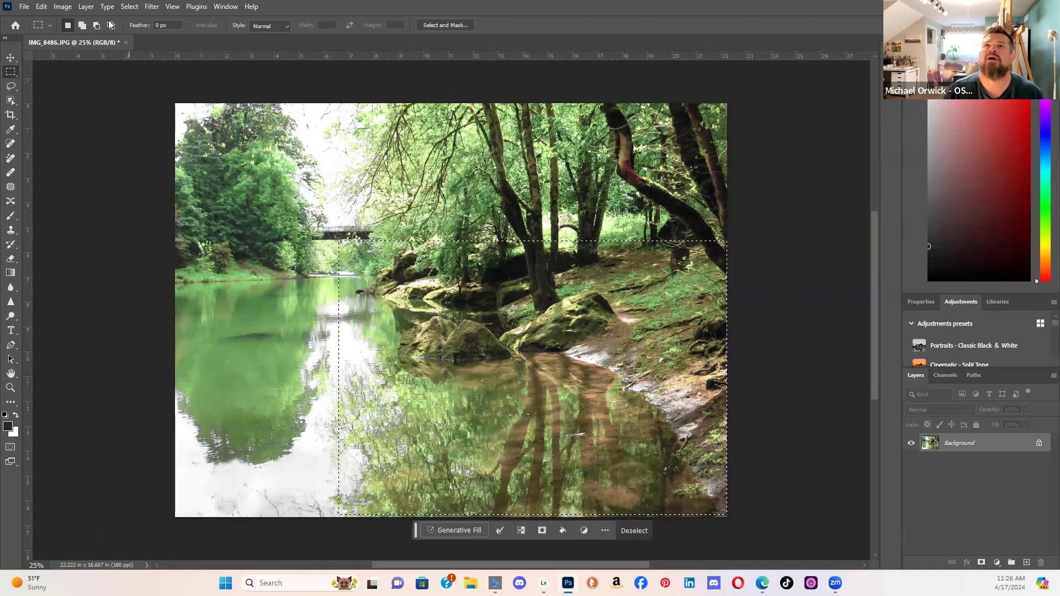
pyautogui.click(62, 6)
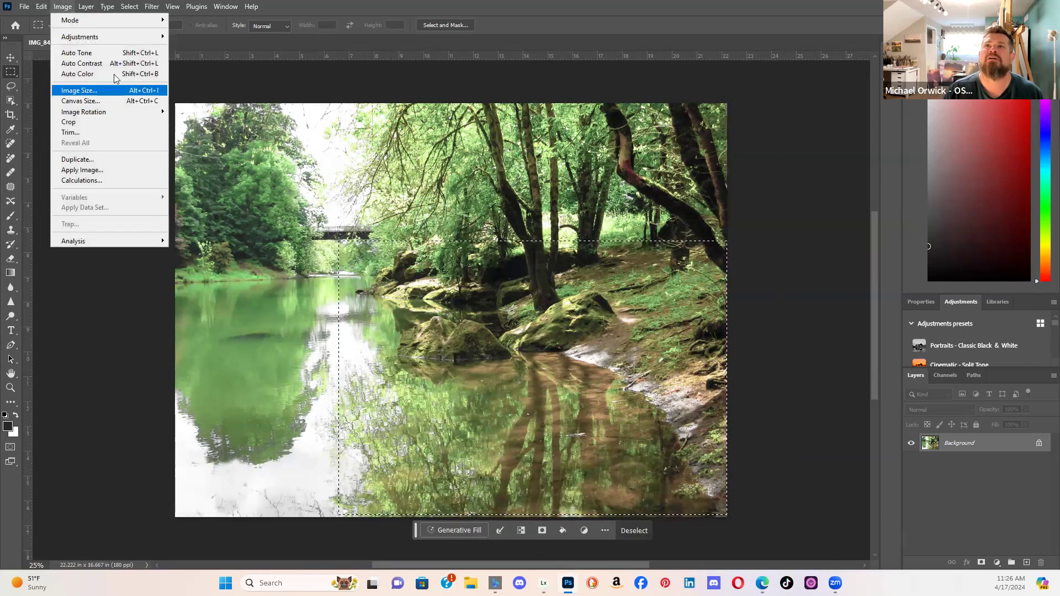
pyautogui.click(91, 92)
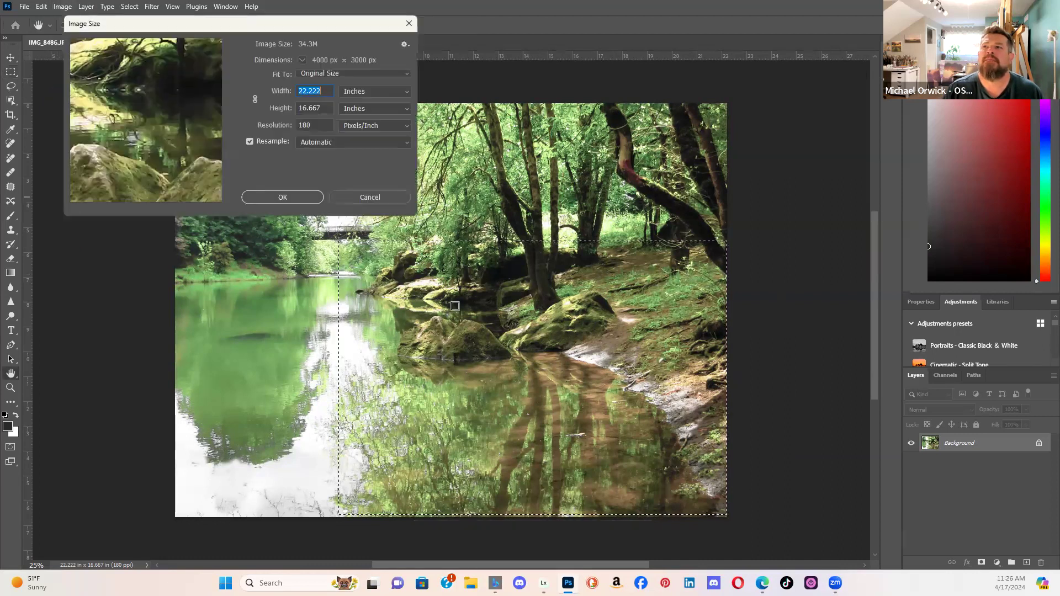
pyautogui.click(386, 199)
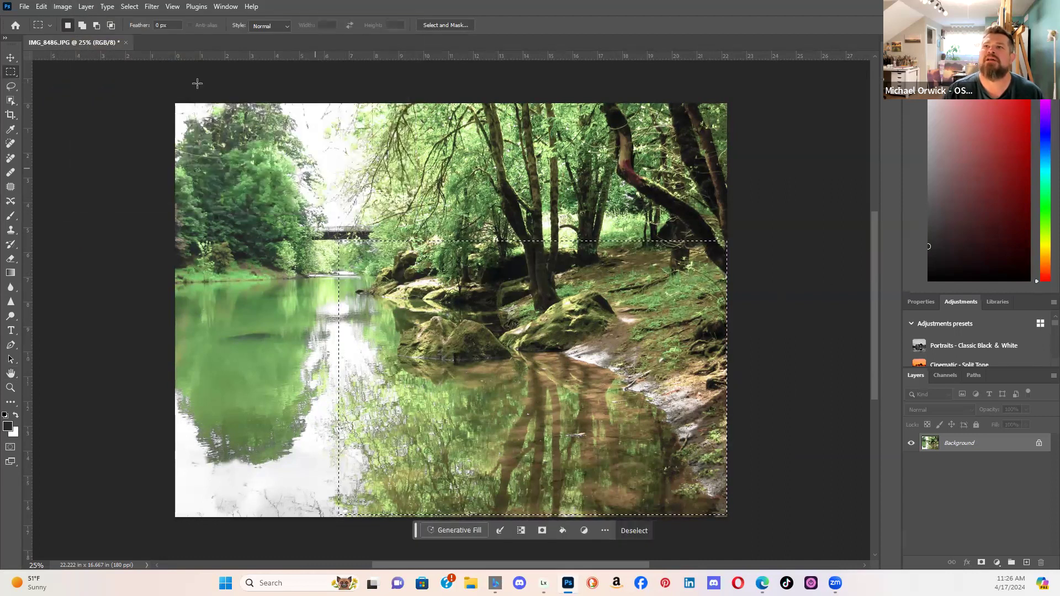
pyautogui.click(72, 7)
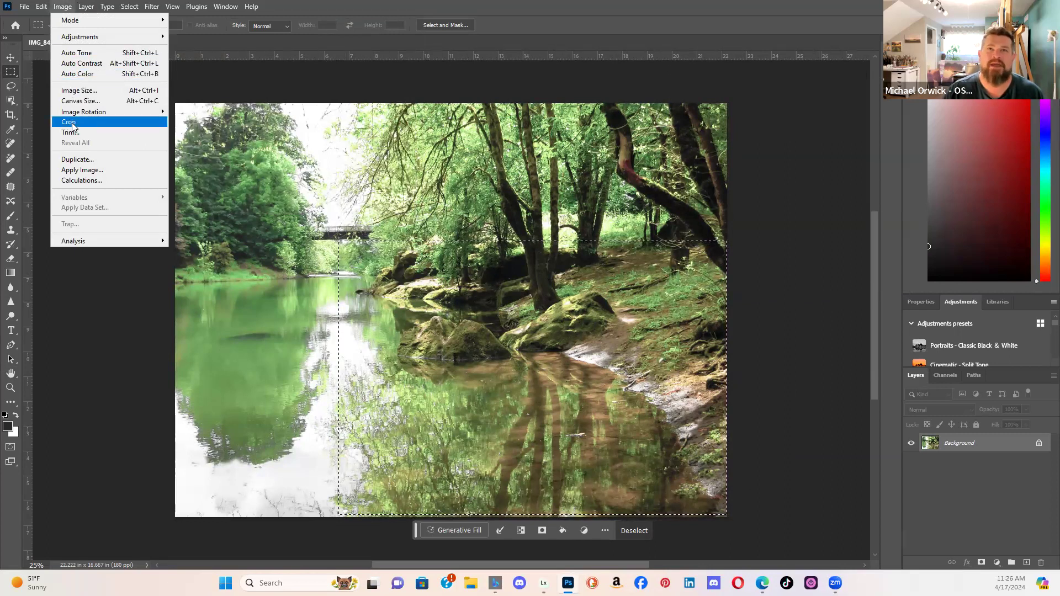
pyautogui.click(77, 90)
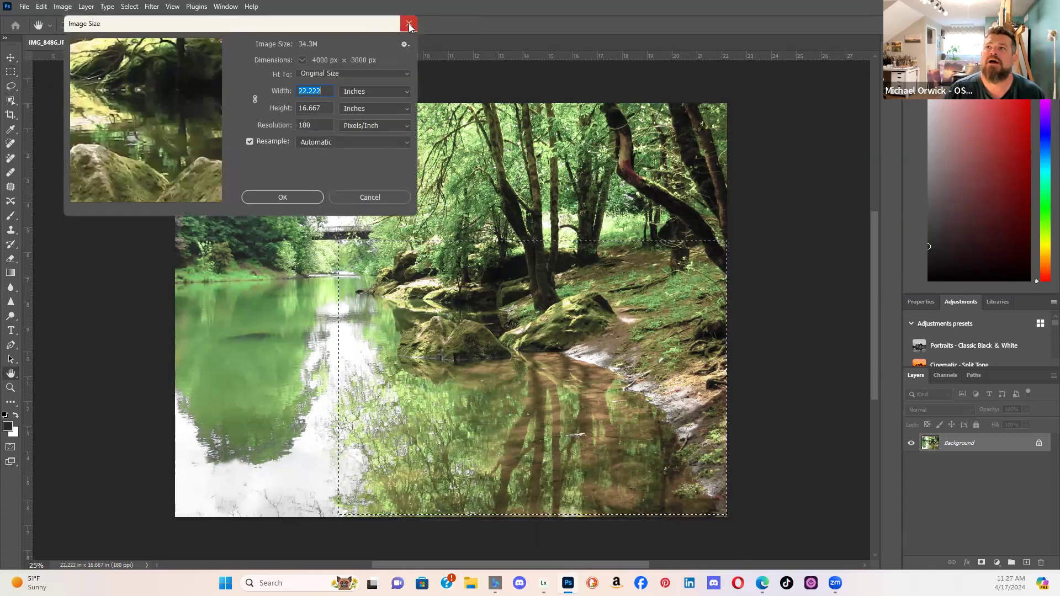
pyautogui.click(409, 23)
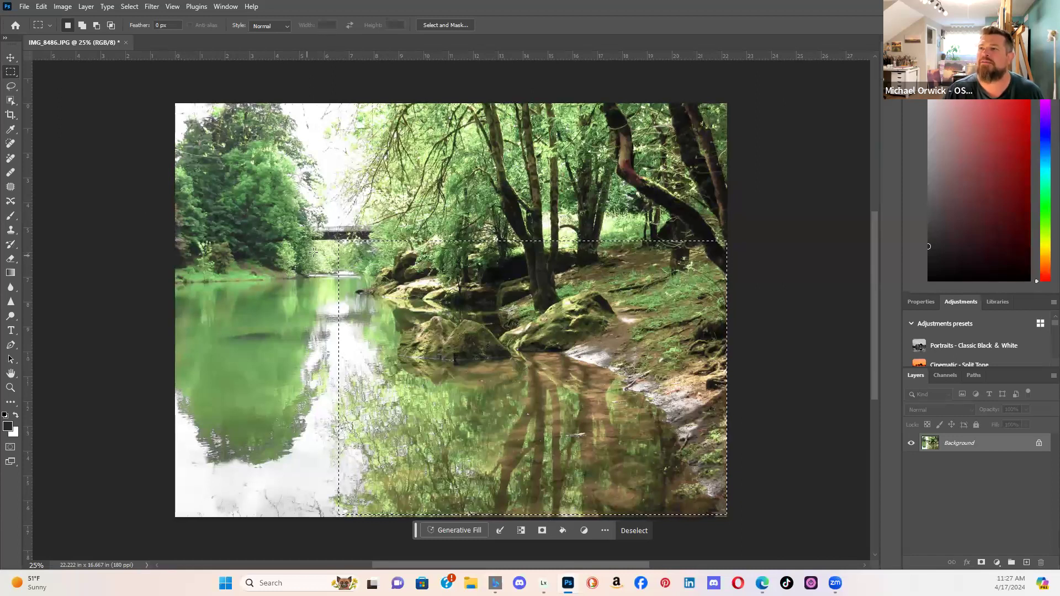
# - Try cropping the photo to the selected rocks and reflections, about 15.7 by 11 inches, undo it and deselect
pyautogui.click(63, 6)
pyautogui.click(73, 122)
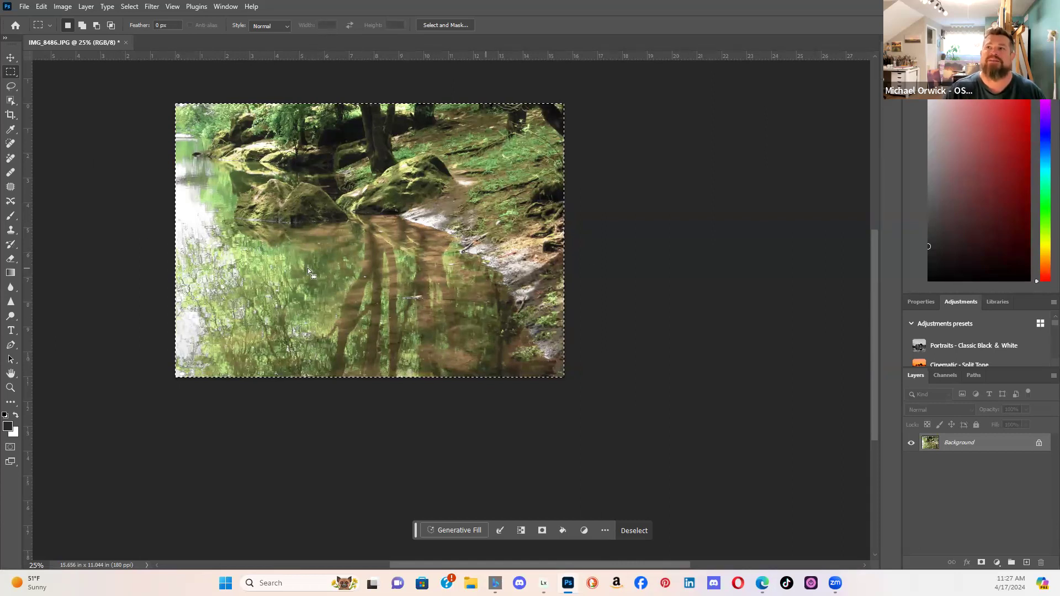
pyautogui.hotkey('ctrl', 'shift', 'z')
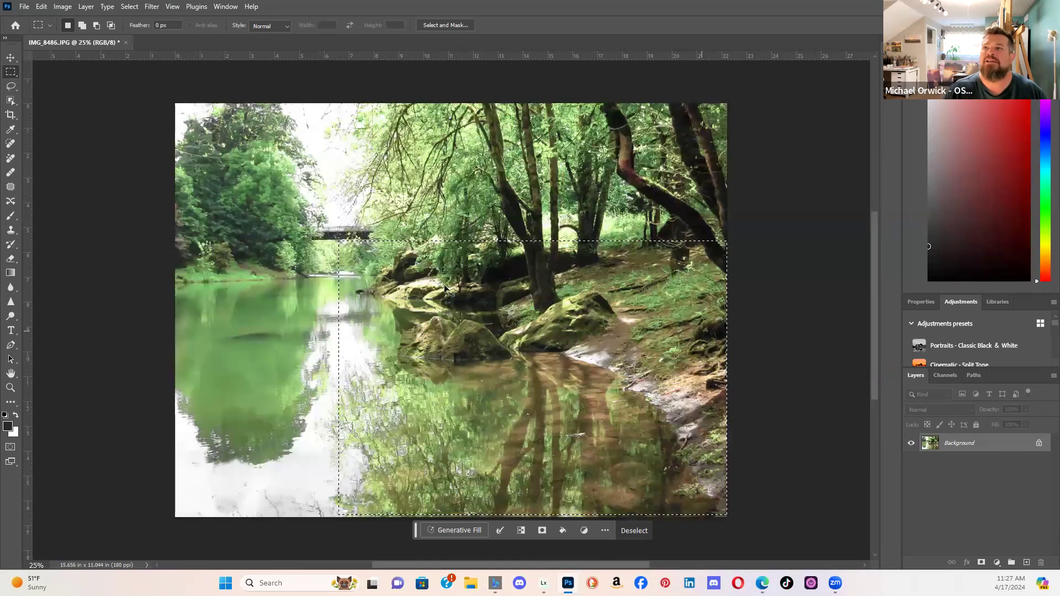
pyautogui.hotkey('ctrl', 'd')
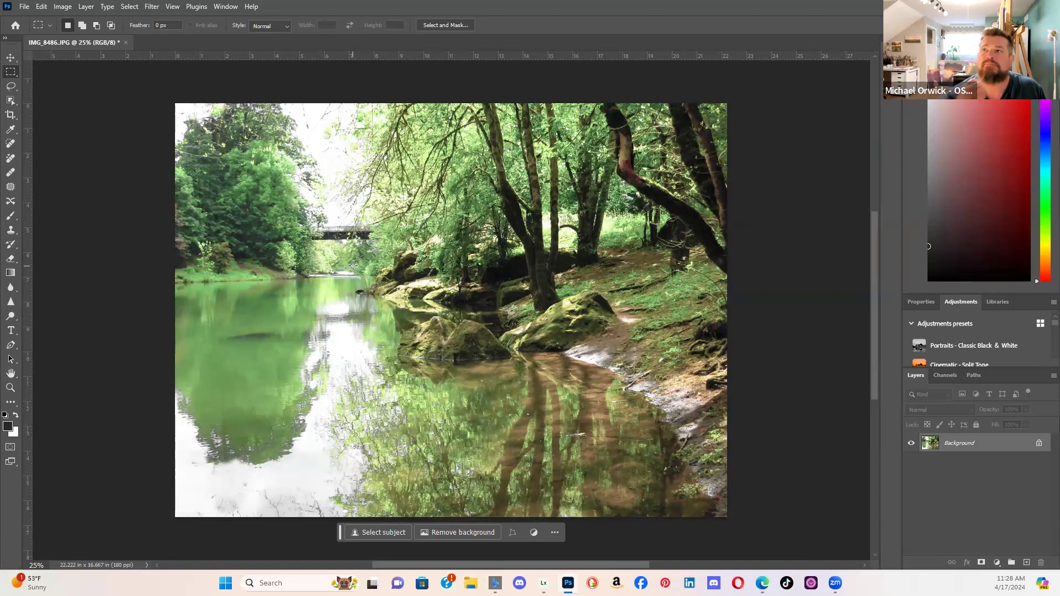
# - Desaturate the whole photo to black and white
pyautogui.click(62, 7)
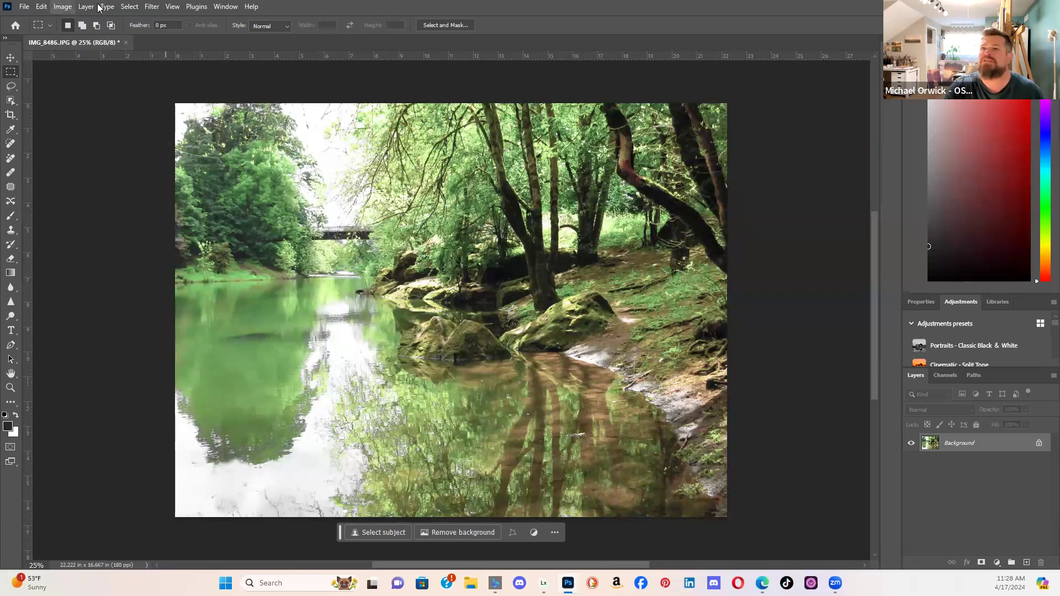
pyautogui.moveTo(48, 10)
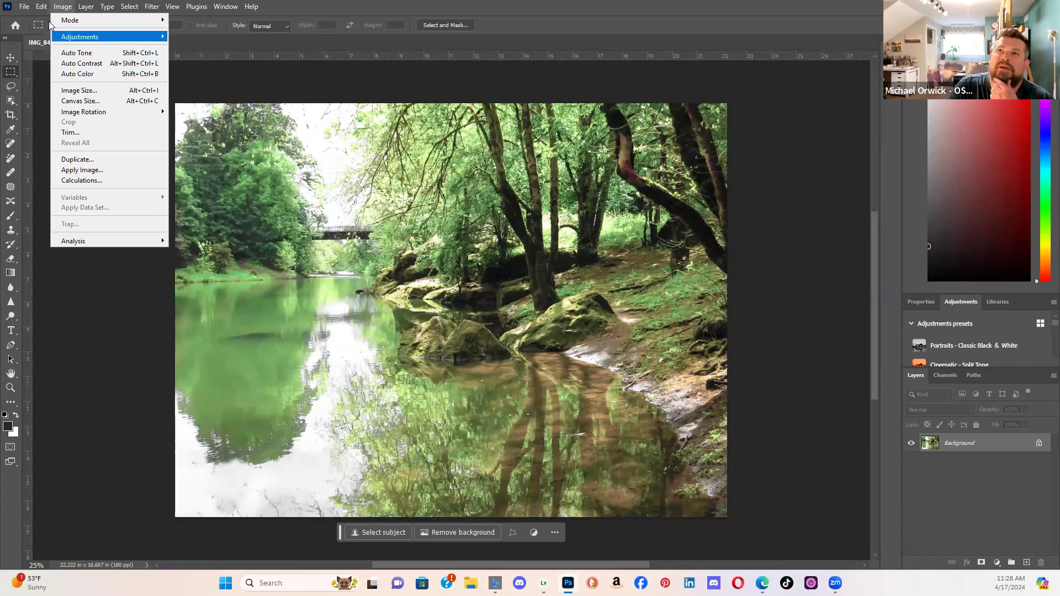
pyautogui.click(62, 7)
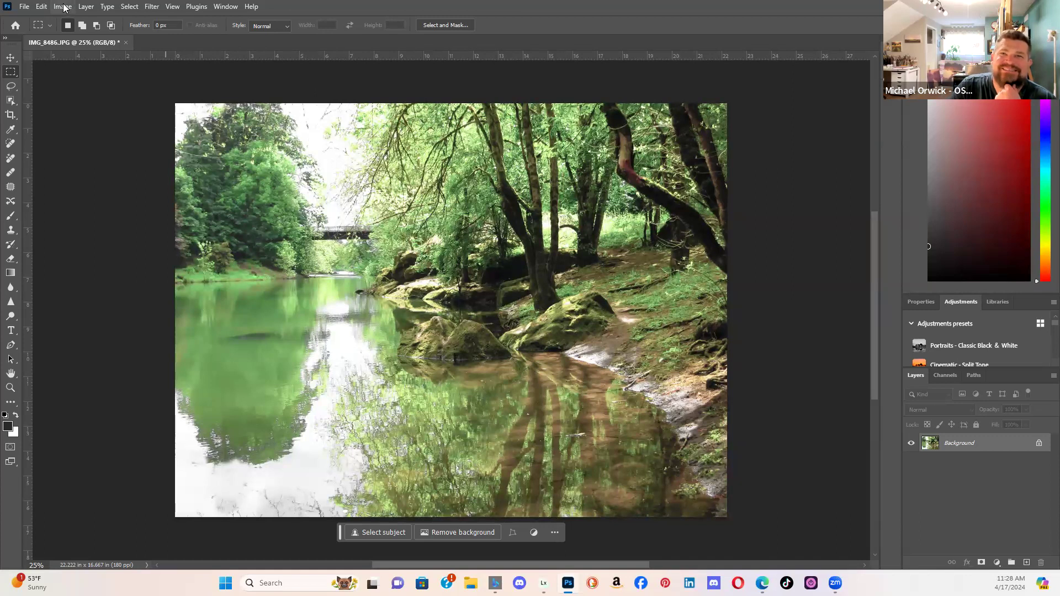
pyautogui.click(64, 7)
pyautogui.moveTo(66, 37)
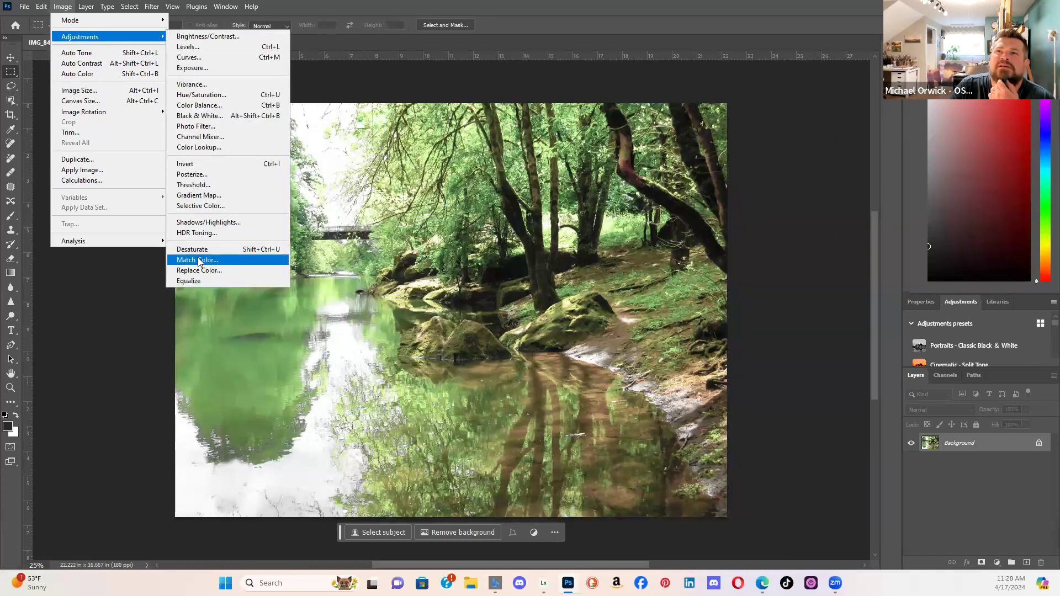
pyautogui.click(198, 250)
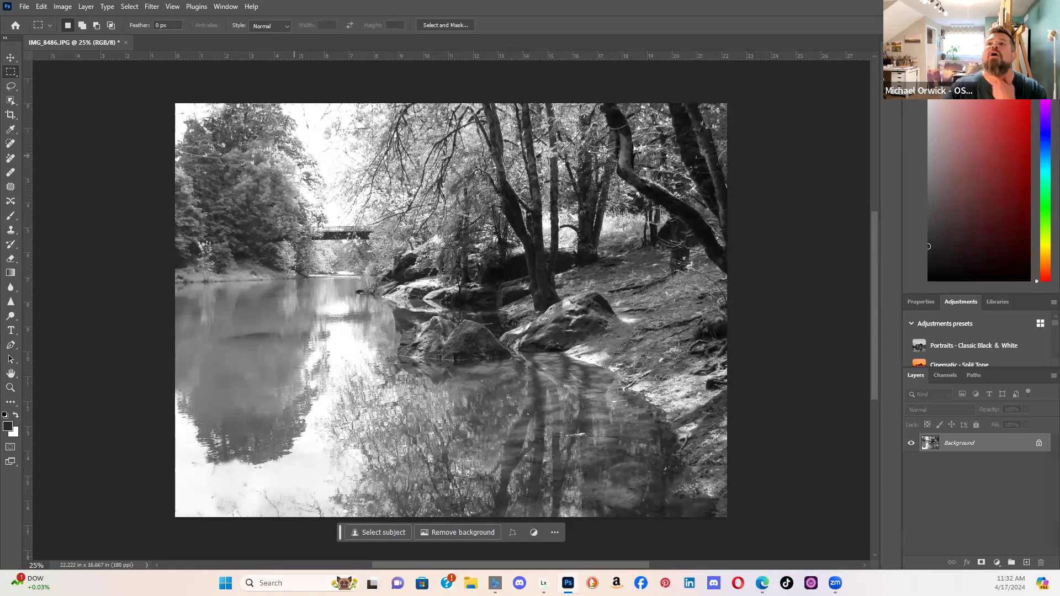
# - Try cropping the black-and-white photo to its upper-left part with the bridge, about 12.5 by 11.8 inches, and undo the crop
pyautogui.moveTo(176, 105); pyautogui.dragTo(498, 413)
pyautogui.click(64, 7)
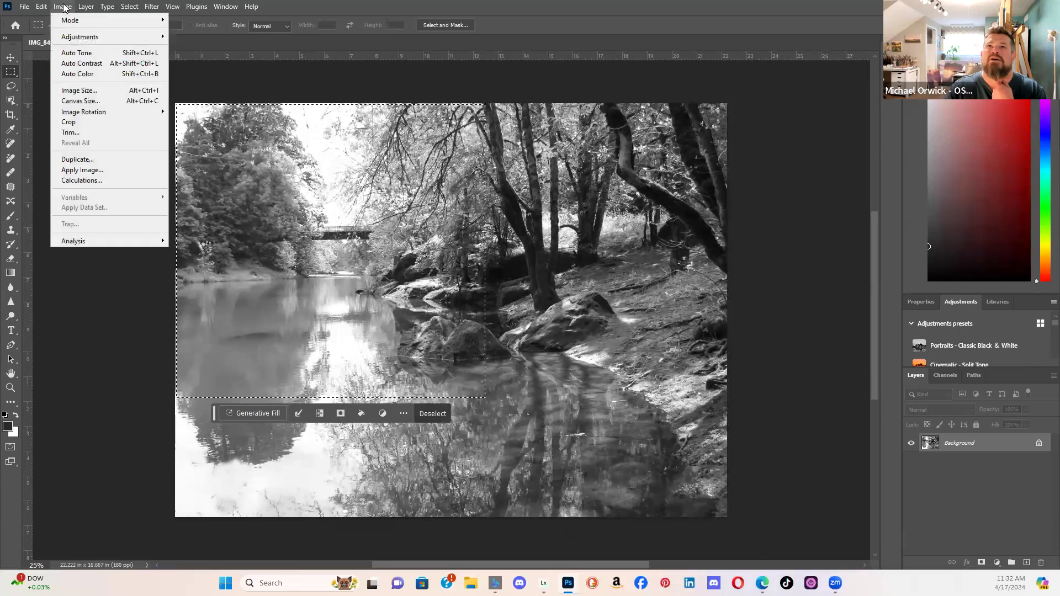
pyautogui.click(77, 123)
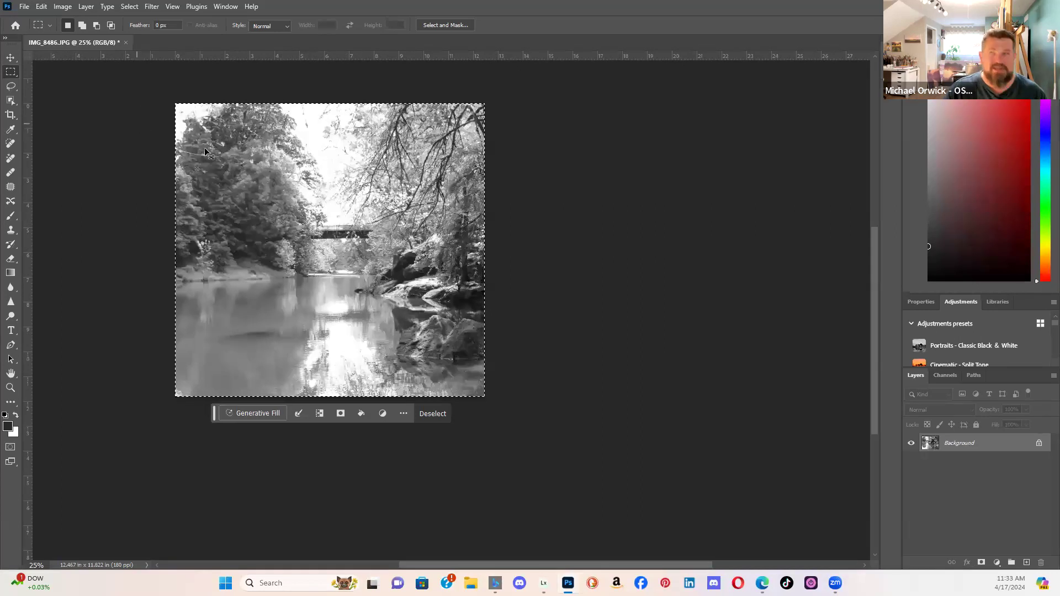
pyautogui.hotkey('ctrl', 'z')
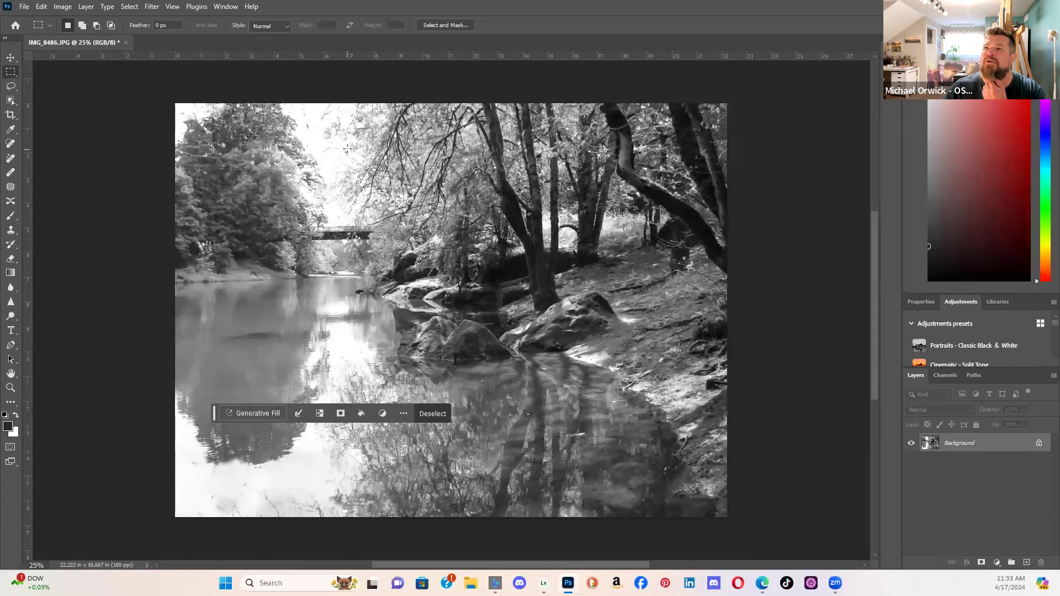
# - Crop the black-and-white photo to the rocks, trees and reflections, about 14.6 by 14.3 inches, and clear the selection
pyautogui.moveTo(347, 149); pyautogui.dragTo(711, 503)
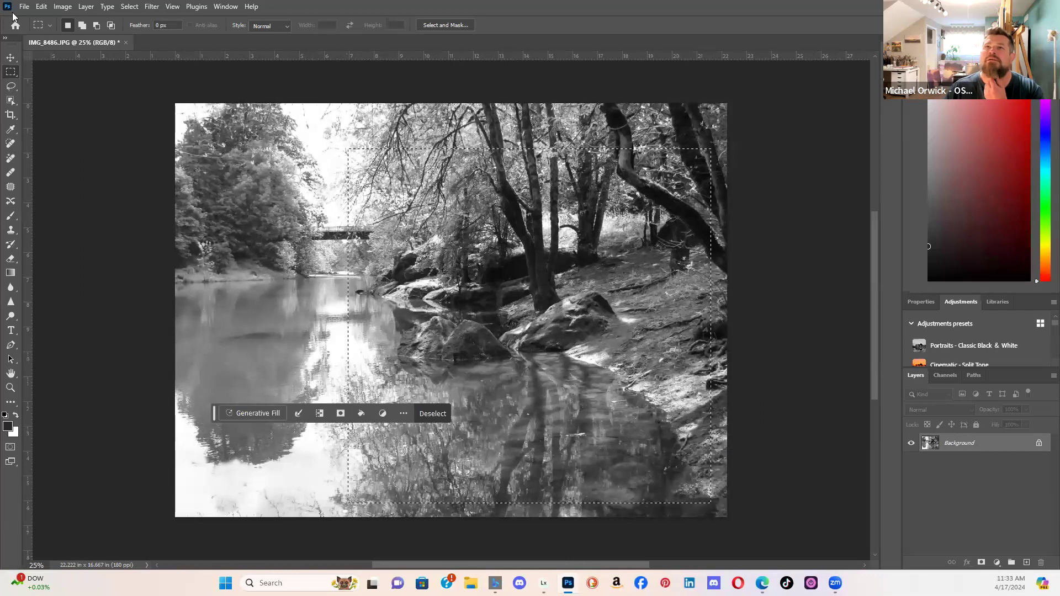
pyautogui.click(62, 7)
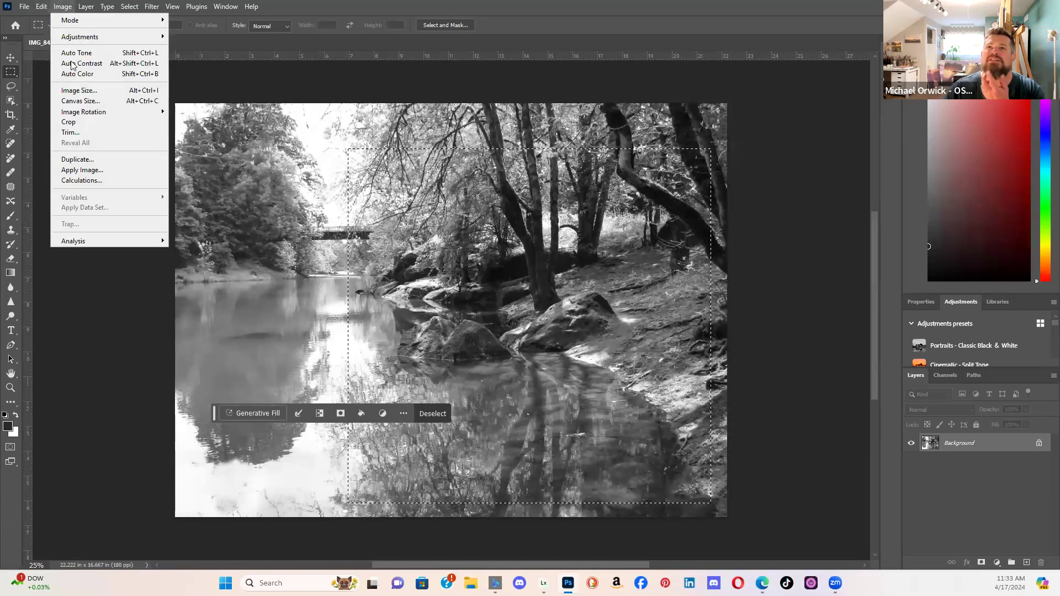
pyautogui.click(66, 121)
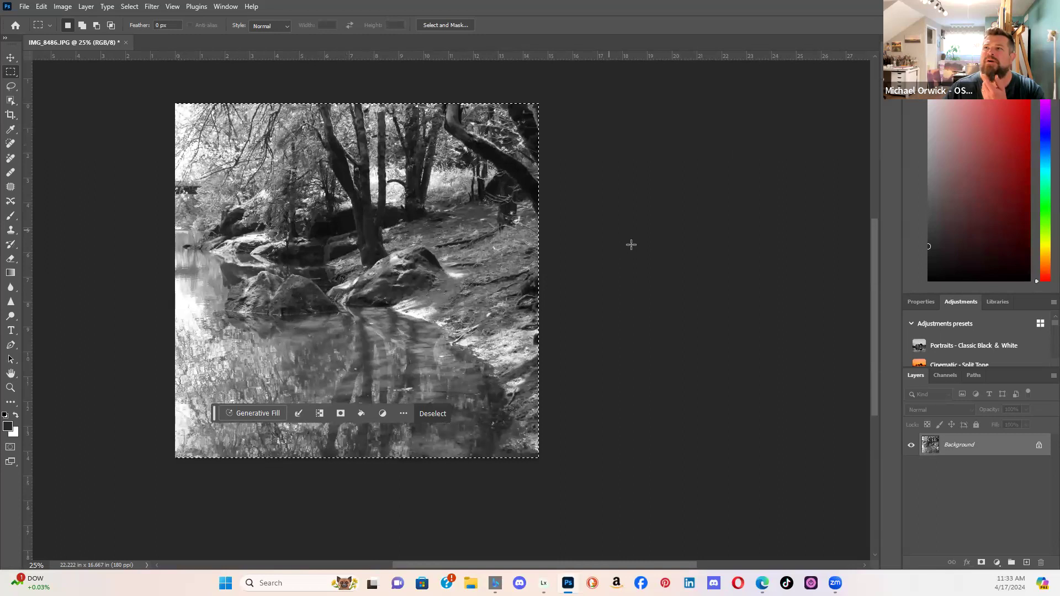
pyautogui.click(632, 245)
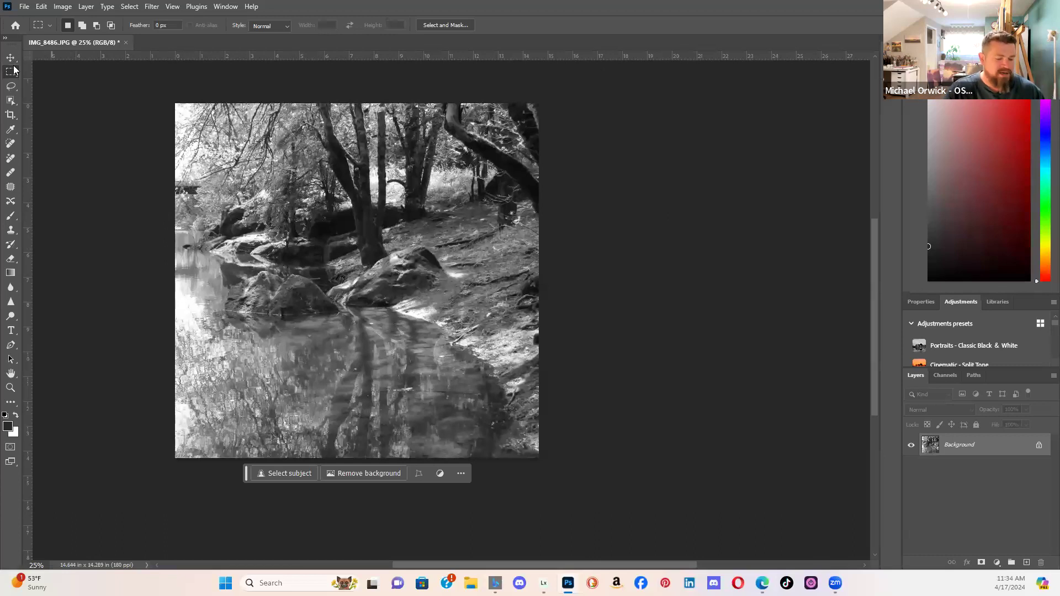
# - Undo the last crop and the desaturation to bring back the full photo in color
pyautogui.hotkey('ctrl', 'a')
pyautogui.hotkey('ctrl', 'z')
pyautogui.hotkey('ctrl', 'z')
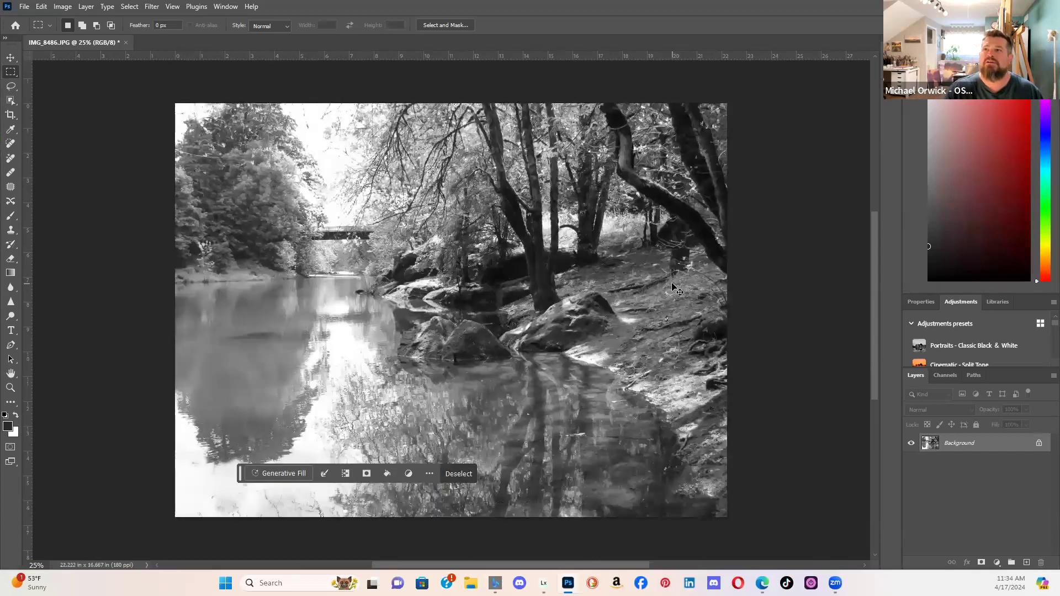
pyautogui.hotkey('ctrl', 'z')
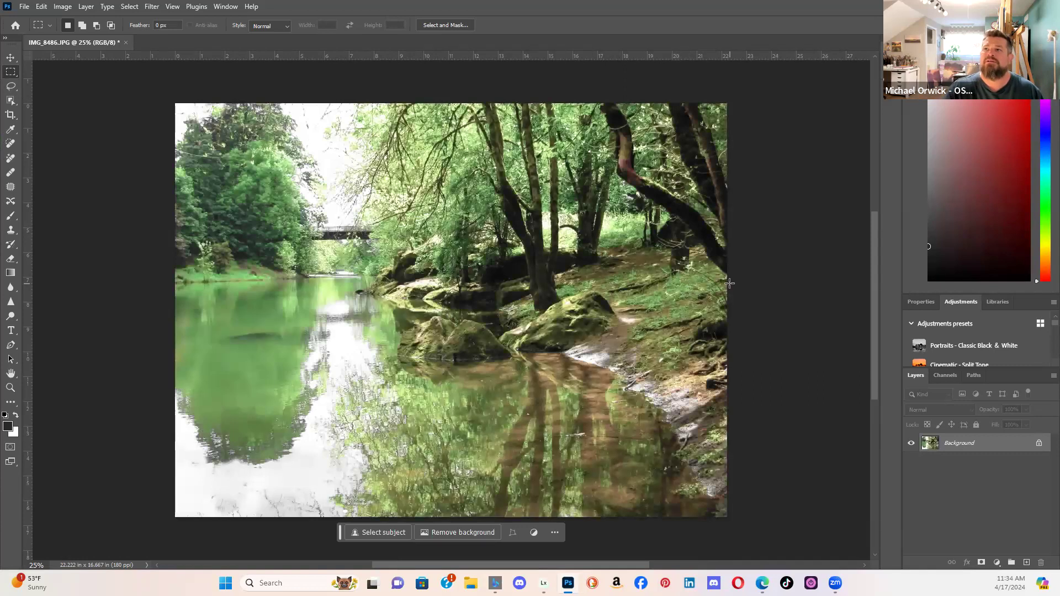
# - Undo the earlier trial selections, the clone stamping and the vibrance reduction
pyautogui.hotkey('ctrl', 'z')
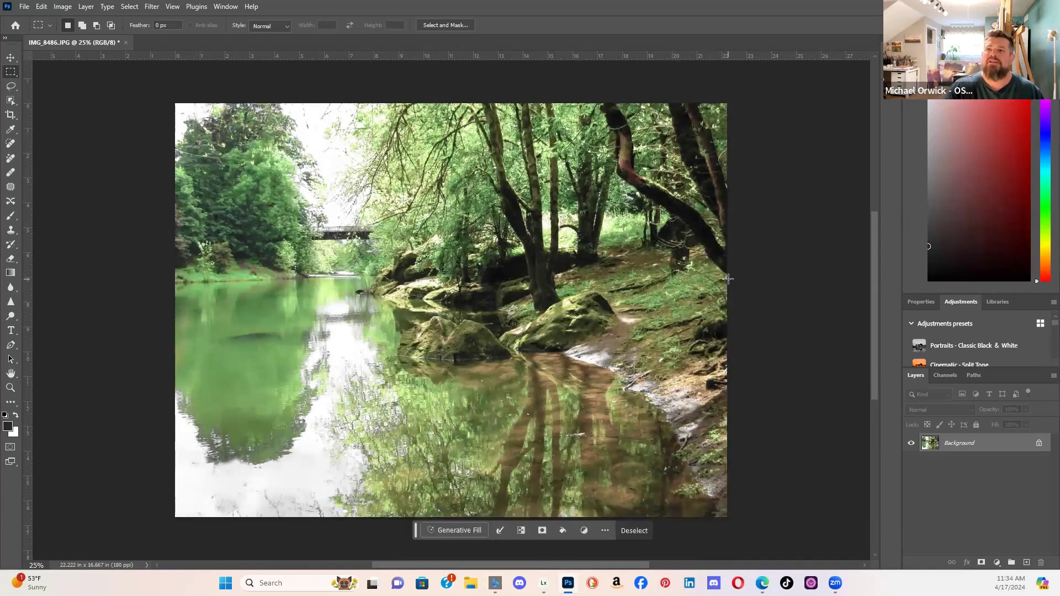
pyautogui.hotkey('ctrl', 'z')
pyautogui.hotkey('ctrl', 'z')
pyautogui.hotkey('ctrl', 'z')
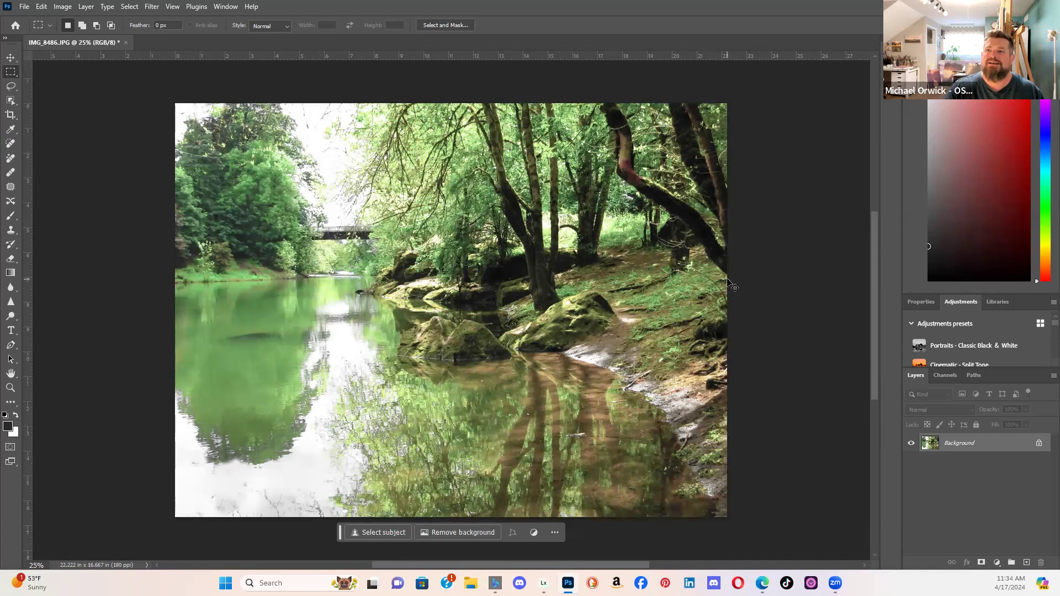
pyautogui.hotkey('ctrl', 'z')
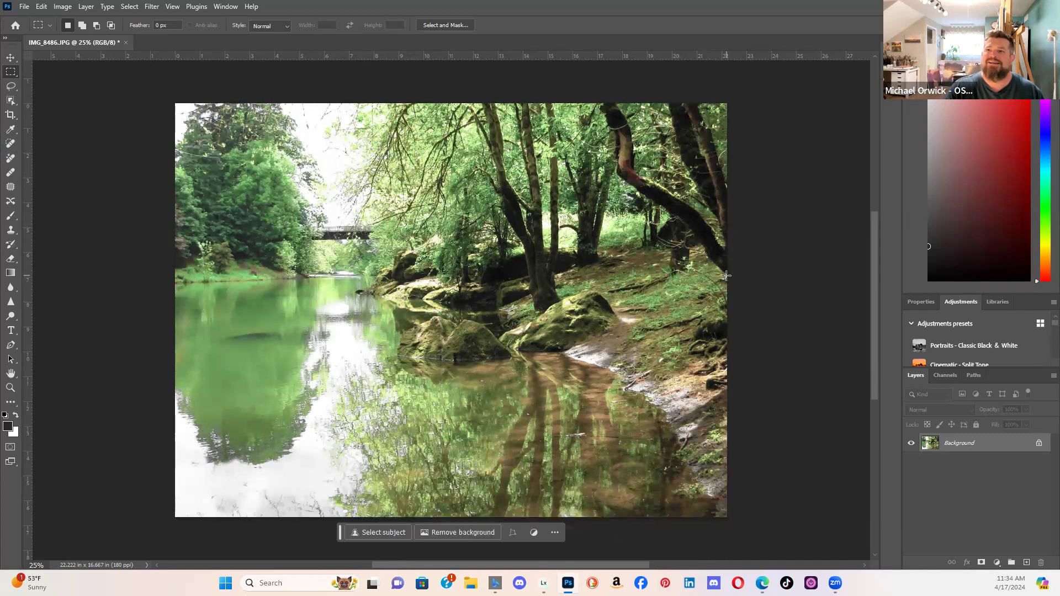
pyautogui.hotkey('ctrl', 'z')
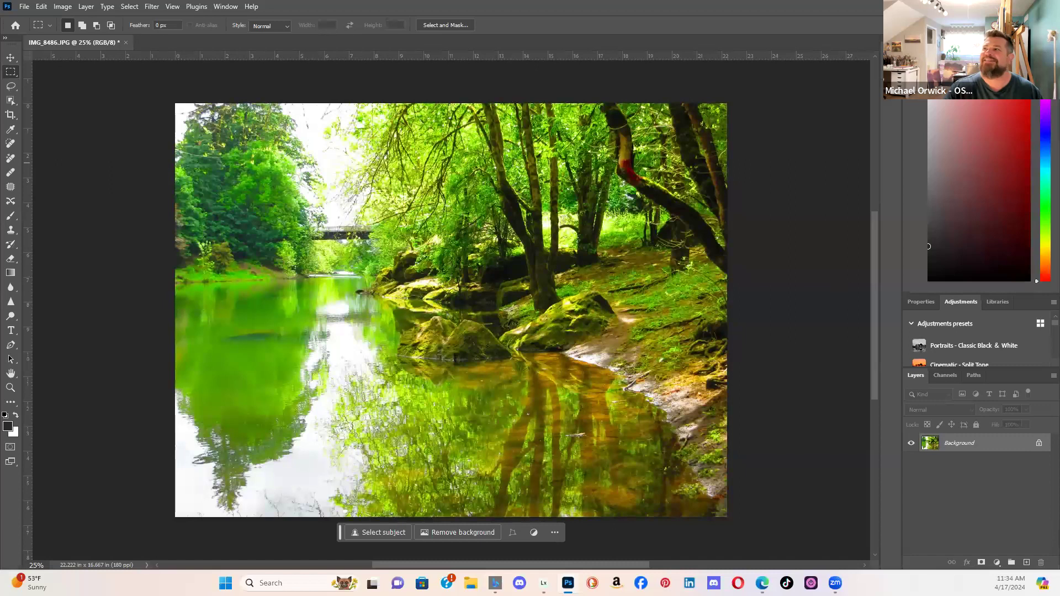
# - Reapply the edits one by one from the History, from the vibrance reduction through the clone stamping to the lower-right marquee selection
pyautogui.click(892, 49)
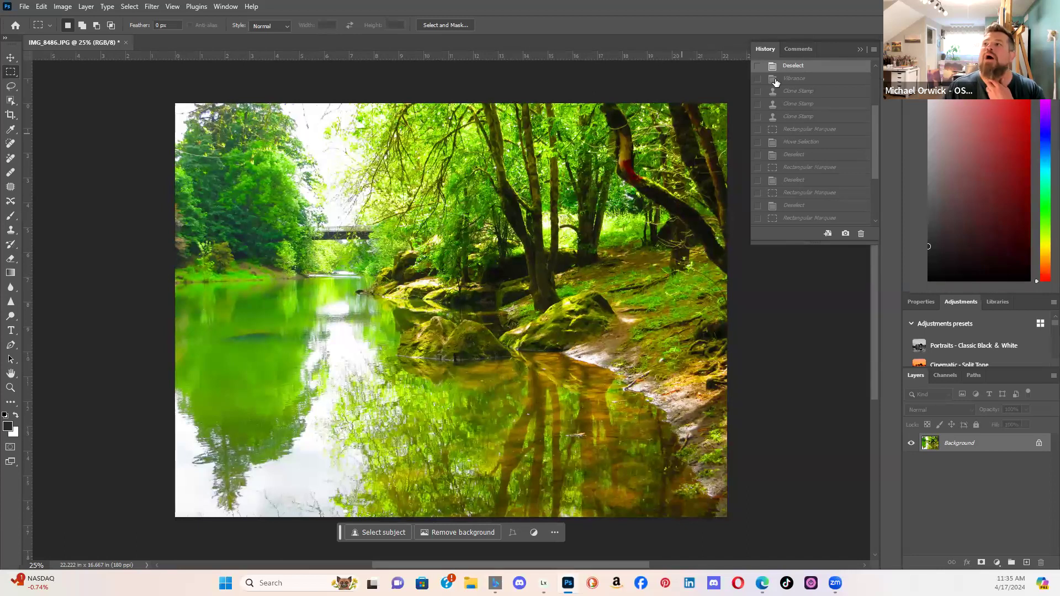
pyautogui.click(800, 79)
pyautogui.click(800, 92)
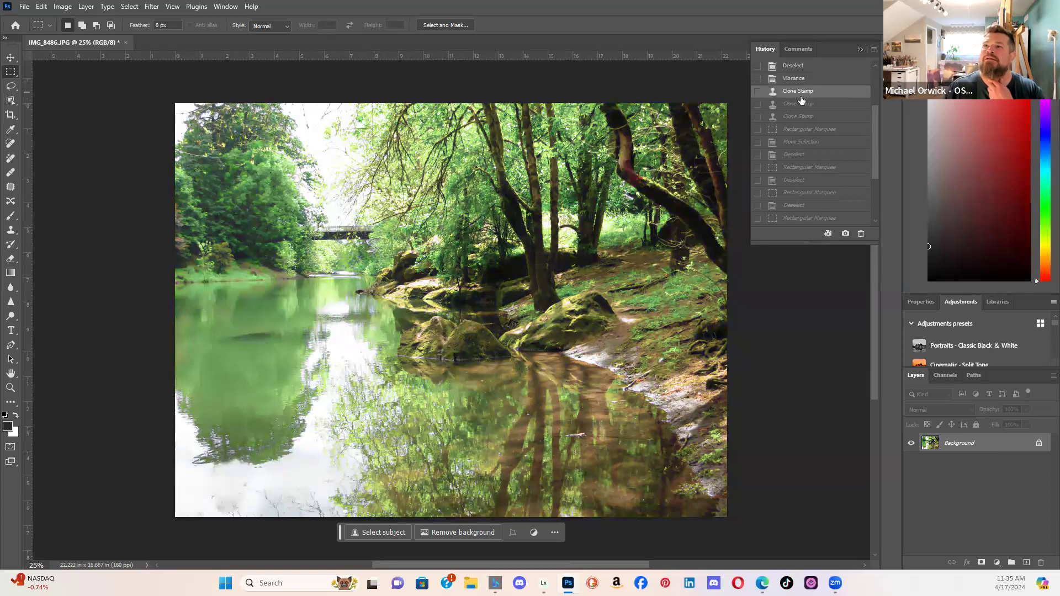
pyautogui.click(800, 103)
pyautogui.click(800, 129)
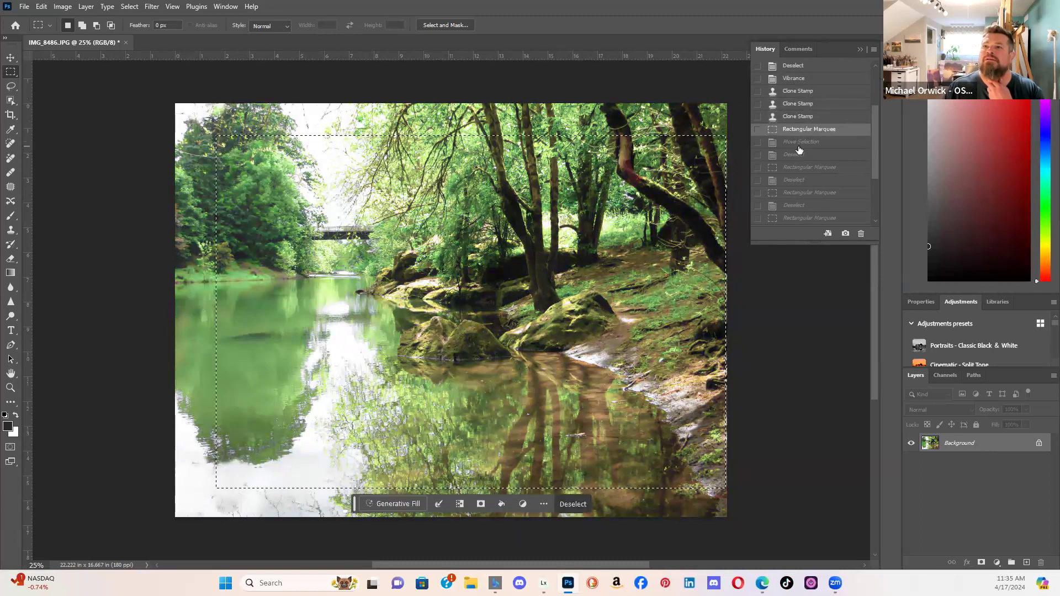
pyautogui.click(800, 141)
pyautogui.click(798, 154)
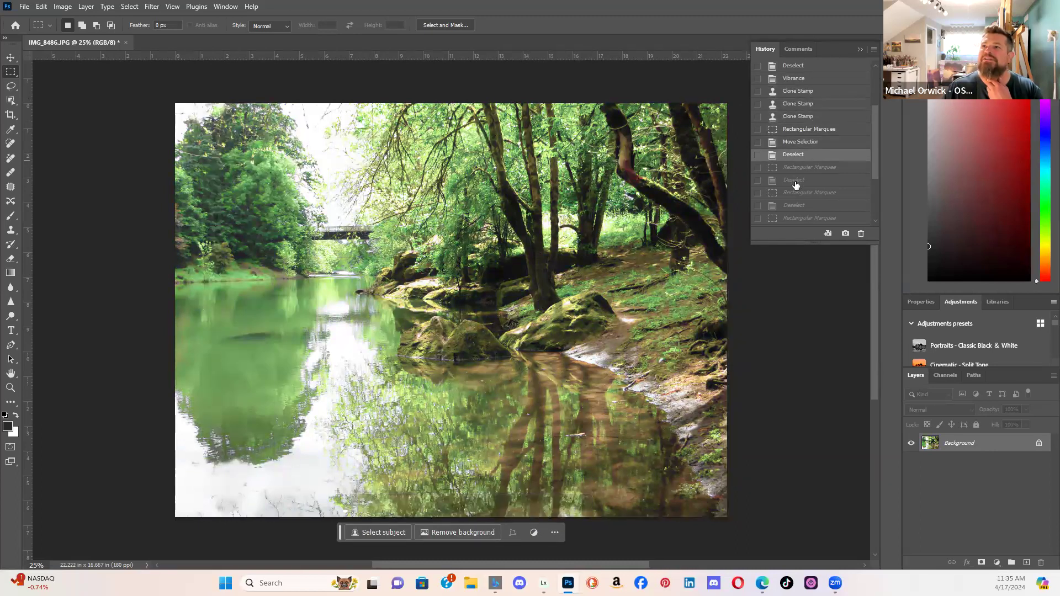
pyautogui.click(796, 180)
pyautogui.click(793, 192)
pyautogui.click(793, 205)
pyautogui.click(795, 218)
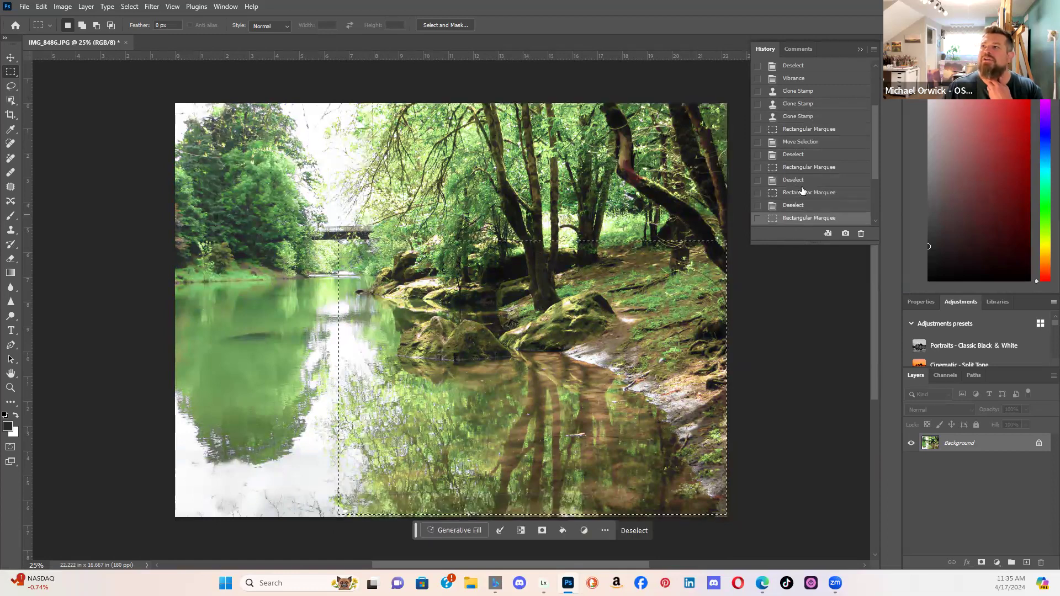
# - Reapply the remaining History edits one by one, from the desaturation through the trial marquees to the crop and deselection
pyautogui.scroll(-2, 806, 188)
pyautogui.click(815, 165)
pyautogui.click(812, 177)
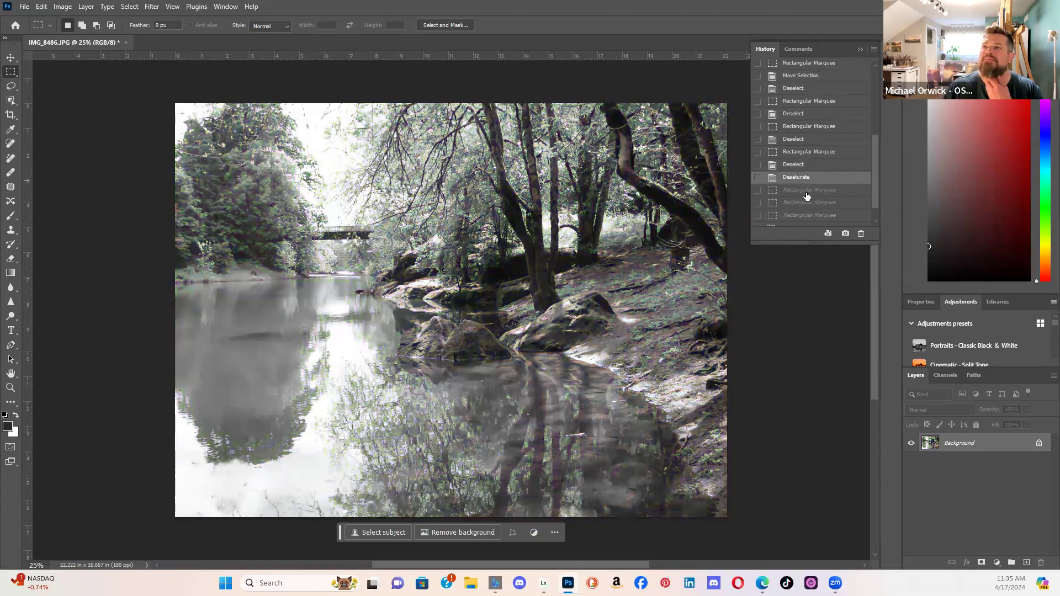
pyautogui.click(807, 189)
pyautogui.click(805, 203)
pyautogui.click(807, 215)
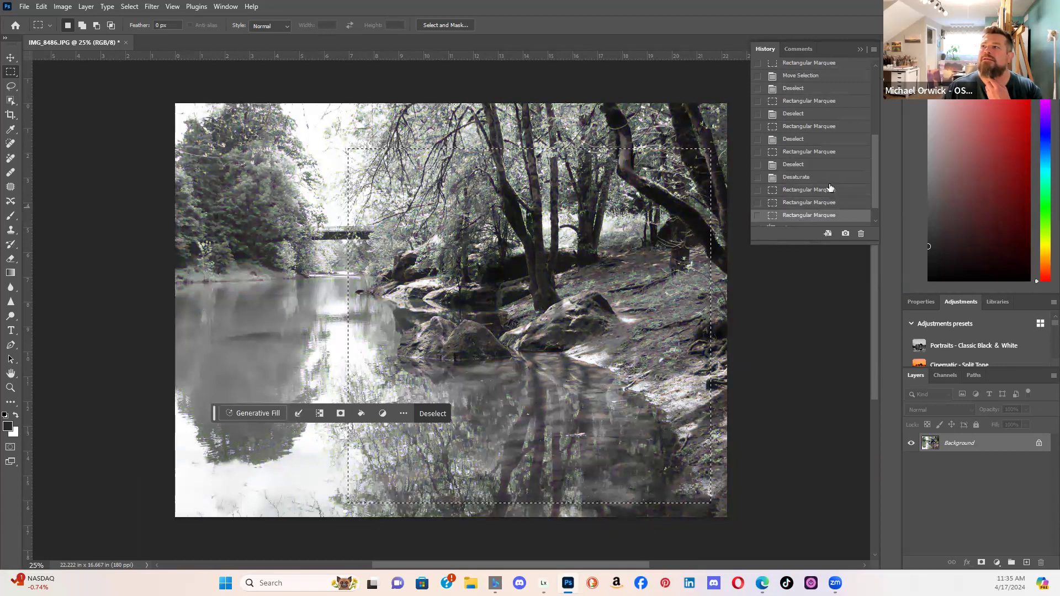
pyautogui.scroll(-2, 823, 202)
pyautogui.click(812, 208)
pyautogui.click(811, 220)
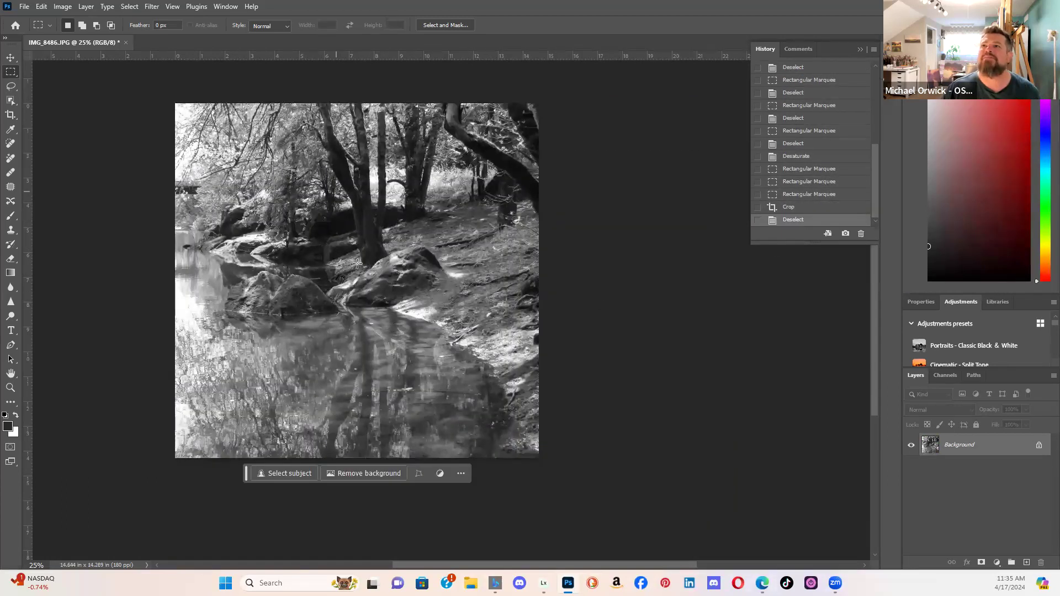
# - Revert the photo to its original opened state, and reapply the History states up to the second vibrance adjustment
pyautogui.scroll(6, 813, 126)
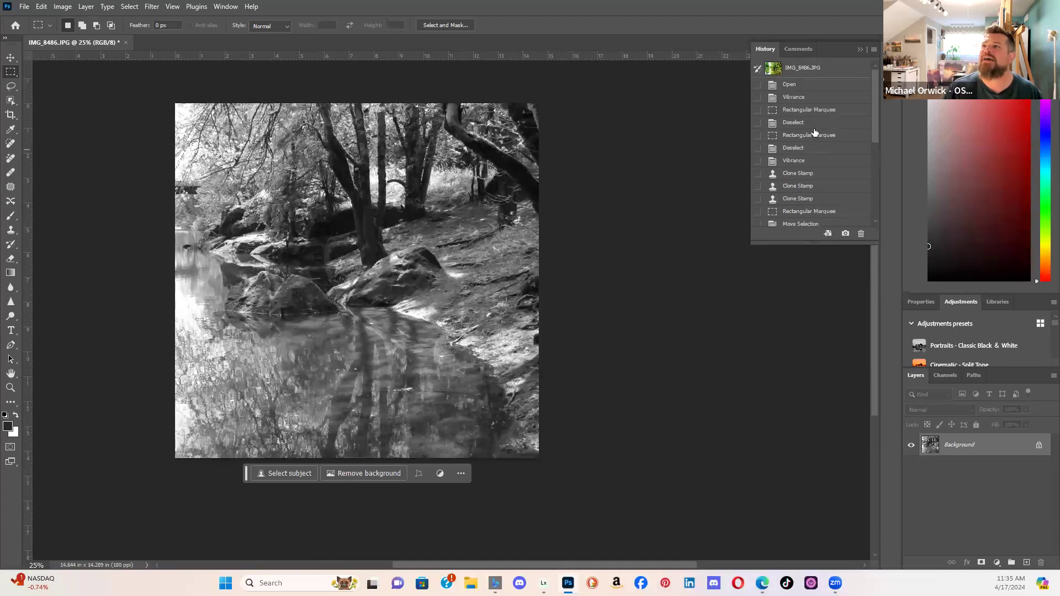
pyautogui.click(822, 68)
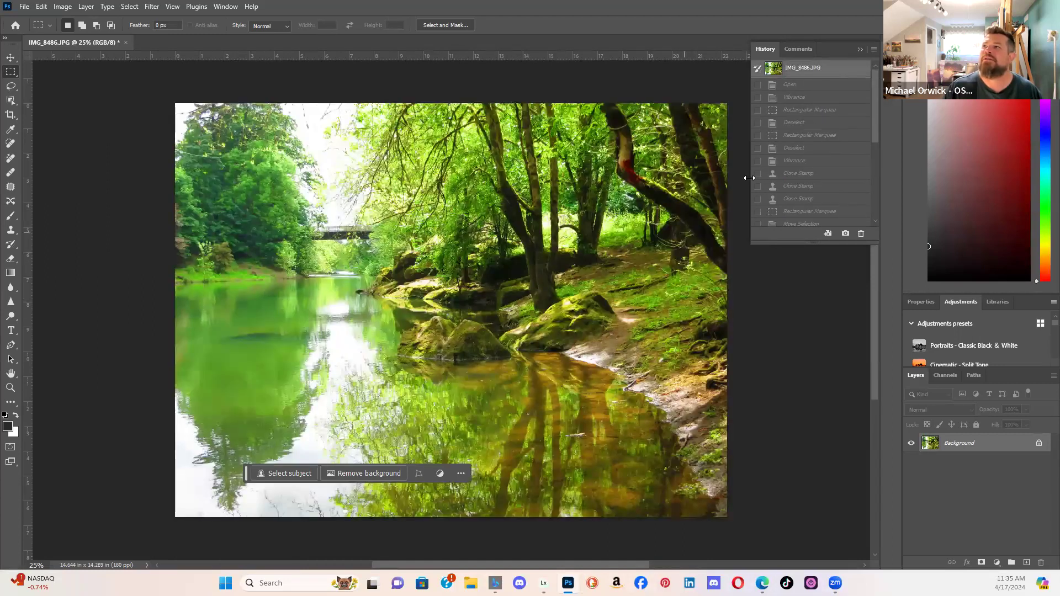
pyautogui.click(809, 84)
pyautogui.click(809, 97)
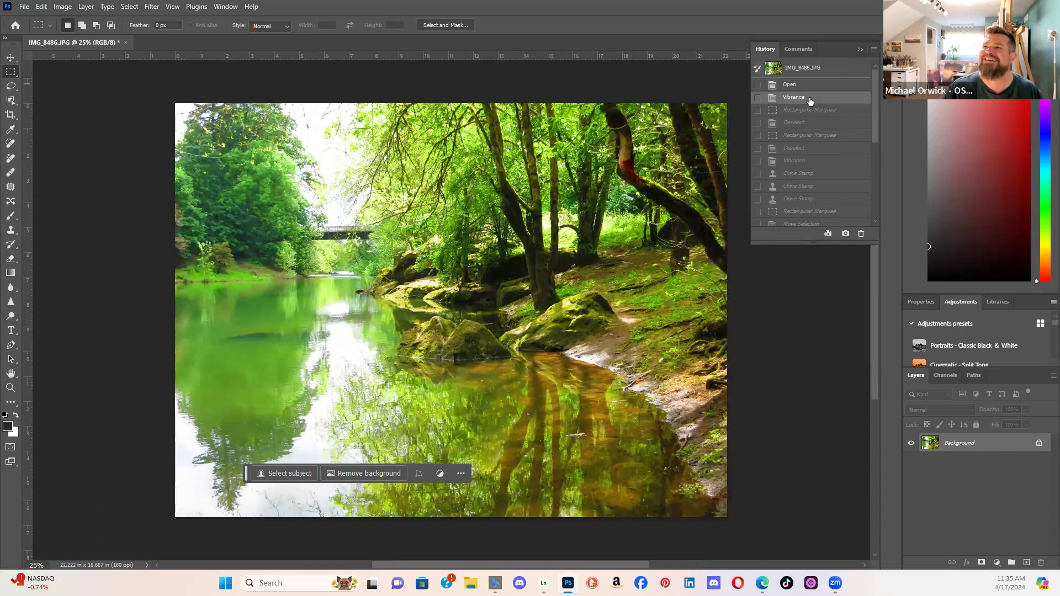
pyautogui.click(809, 112)
pyautogui.click(807, 124)
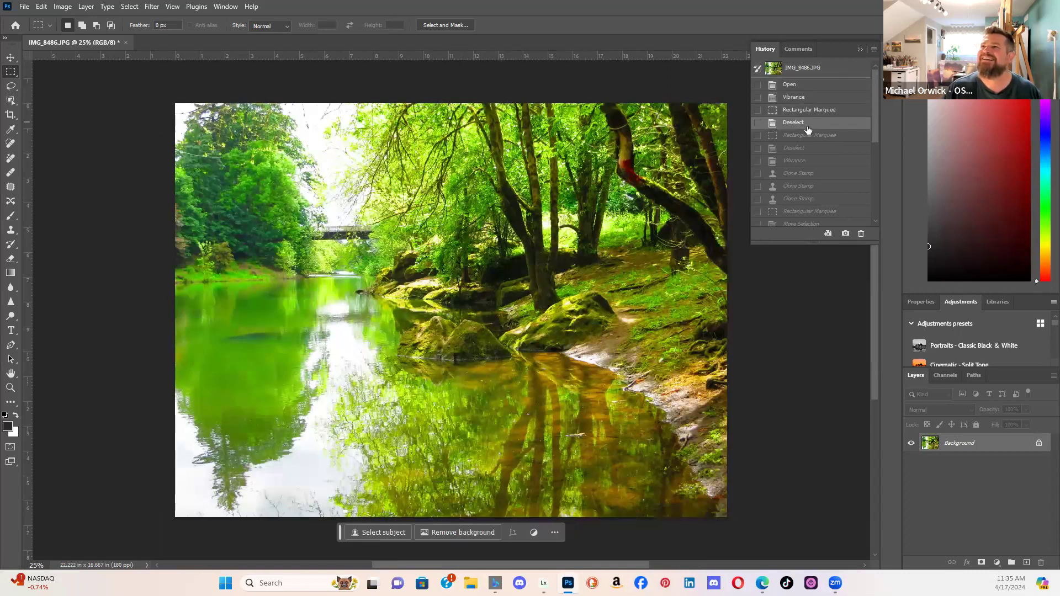
pyautogui.click(809, 135)
pyautogui.click(805, 148)
pyautogui.click(804, 161)
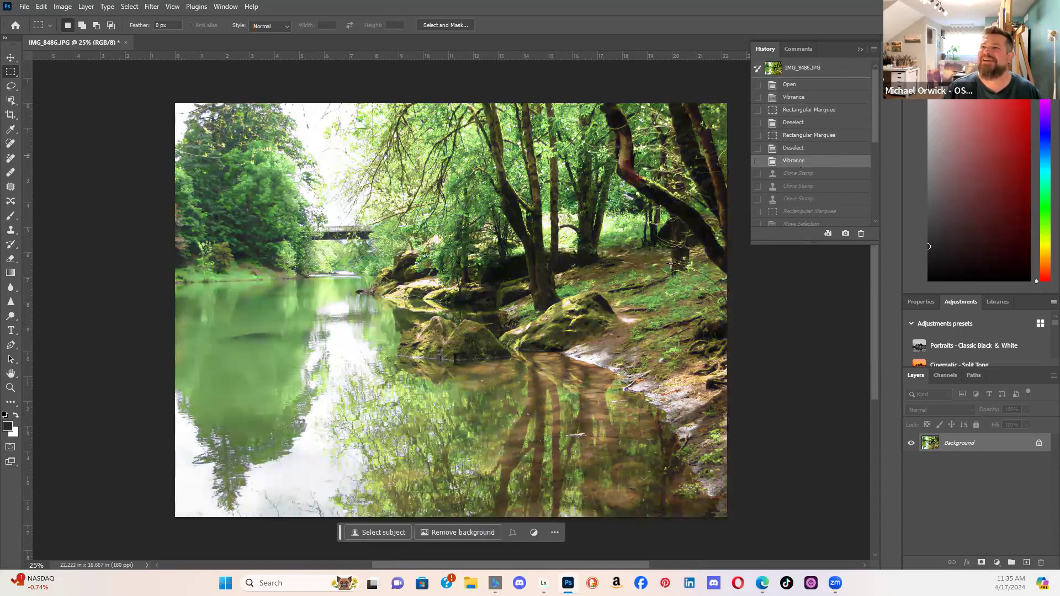
# - Crop the color photo to the trees, rocks and right bank, about 14.6 by 16.4 inches, and clear the selection
pyautogui.moveTo(341, 241); pyautogui.dragTo(722, 517)
pyautogui.moveTo(366, 111); pyautogui.dragTo(731, 518)
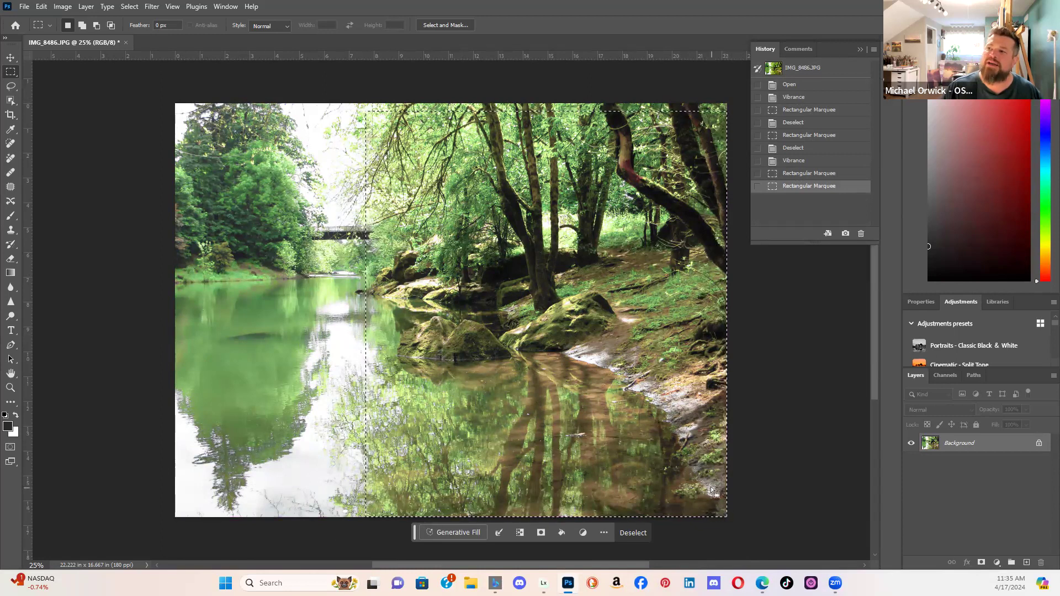
pyautogui.click(63, 7)
pyautogui.click(69, 122)
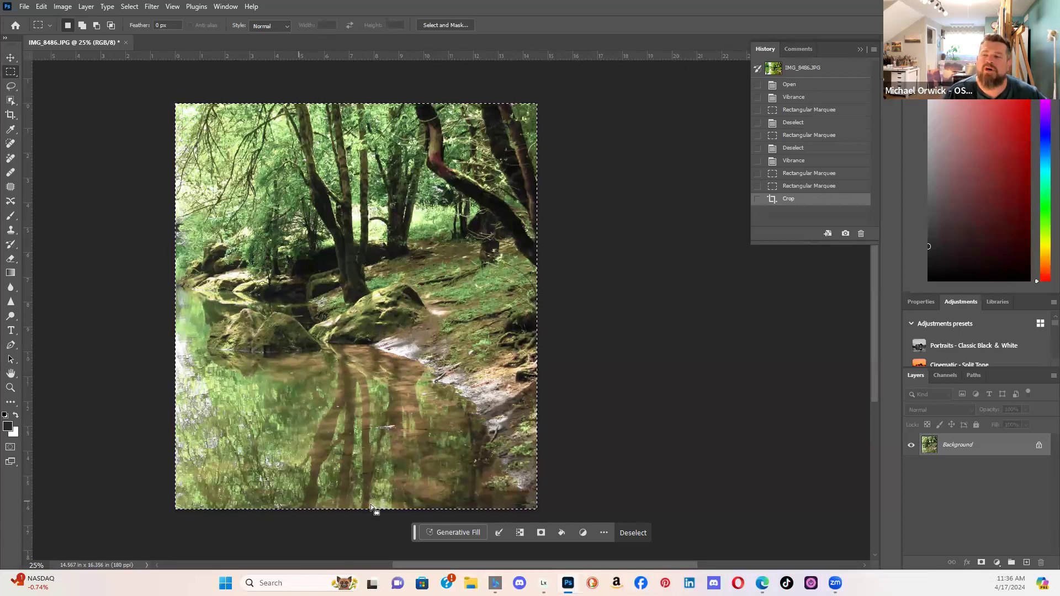
pyautogui.click(391, 431)
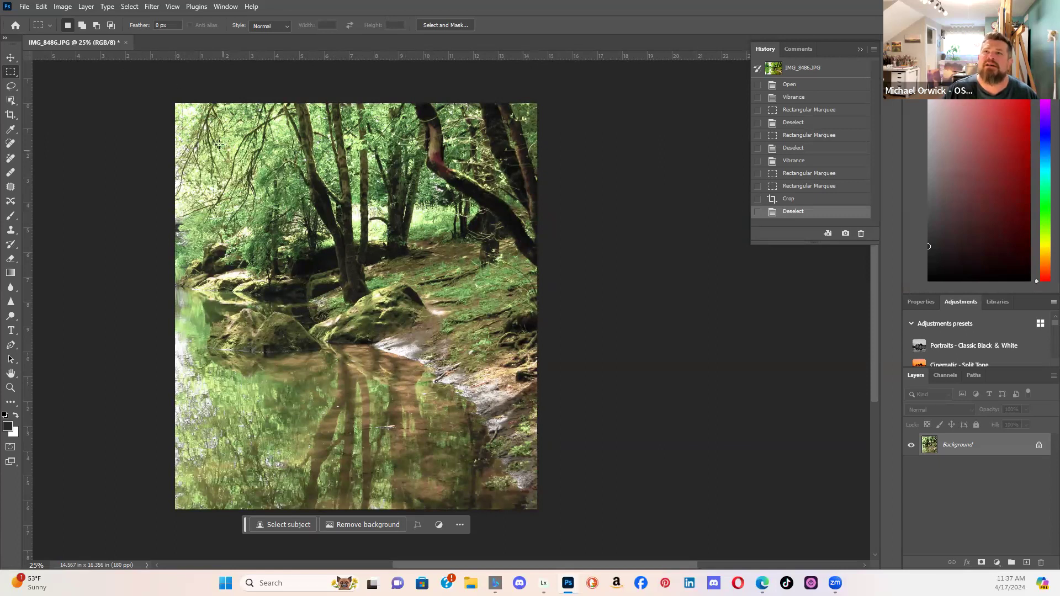
# - Try a tighter crop that trims the lower reflections, about 14.6 by 14.1 inches, and clear the selection
pyautogui.moveTo(160, 102); pyautogui.dragTo(587, 454)
pyautogui.click(65, 7)
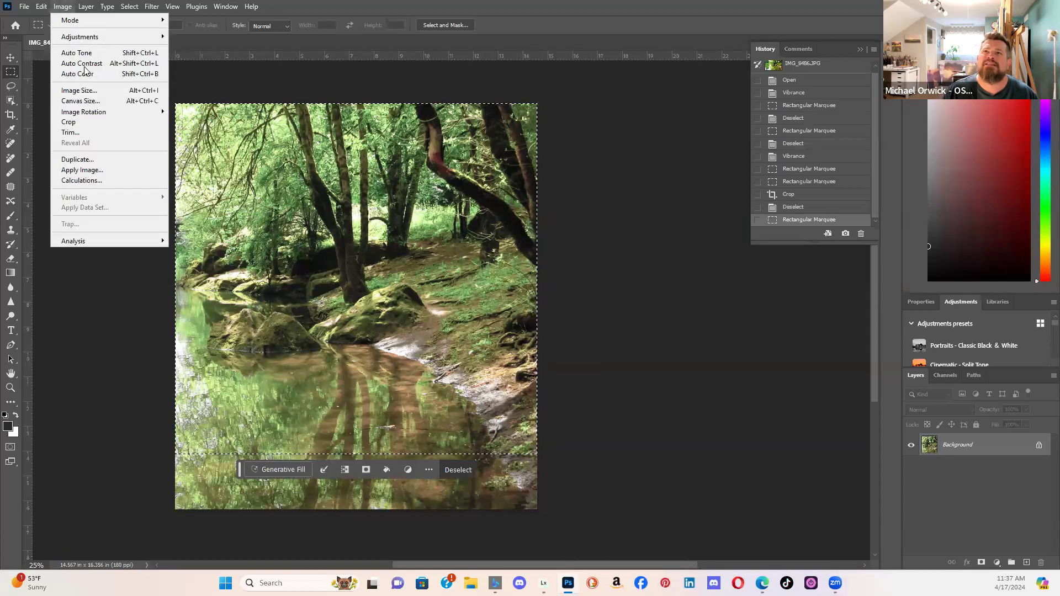
pyautogui.click(83, 122)
pyautogui.hotkey('ctrl', 'd')
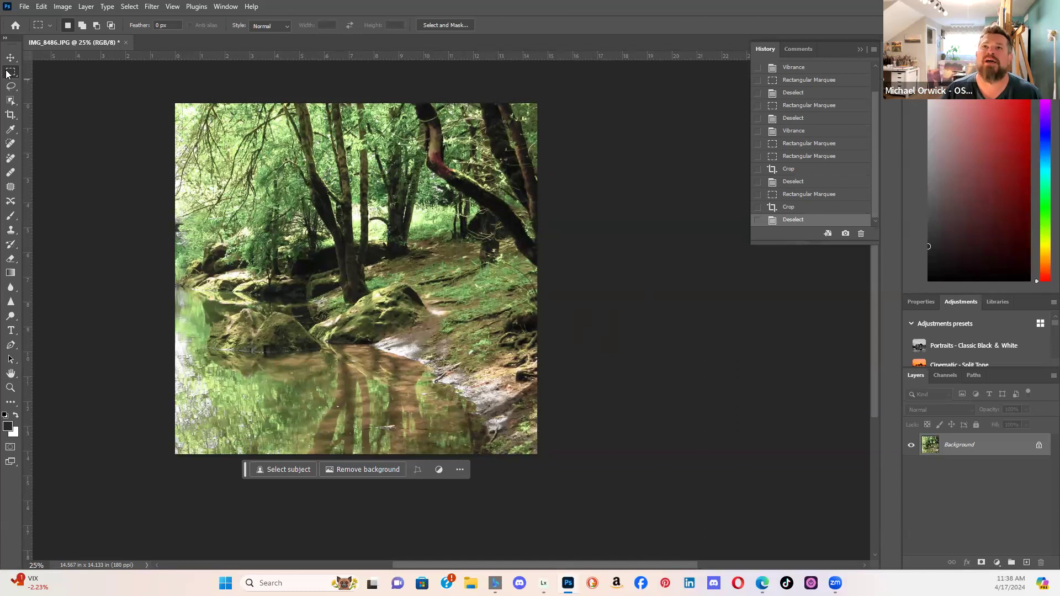
# - Step back in the History to before the last crop and clear the restored selection
pyautogui.click(807, 208)
pyautogui.click(837, 196)
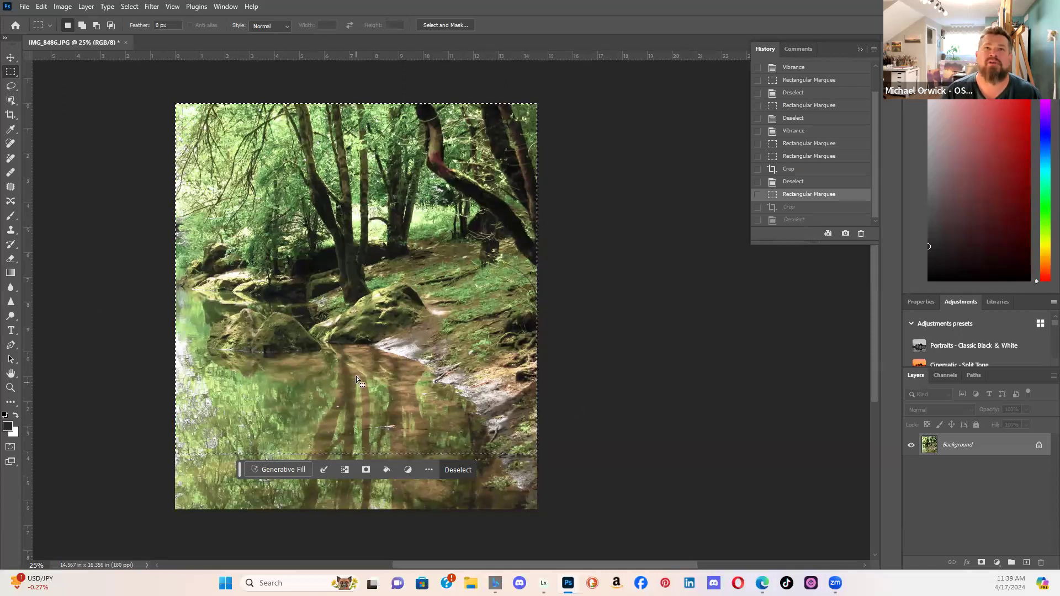
pyautogui.click(343, 310)
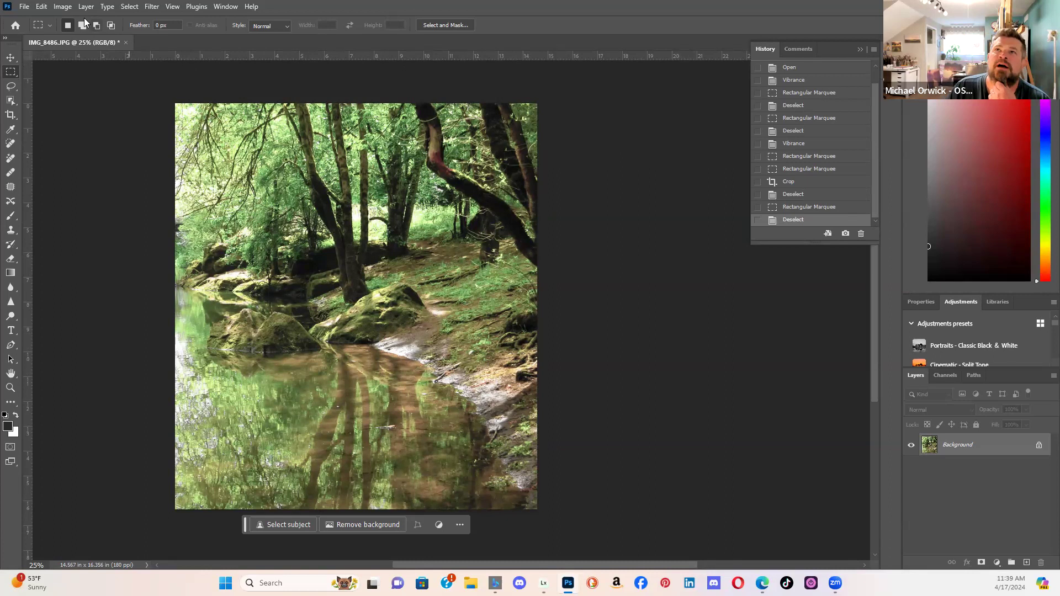
# - Try a midtone Color Balance shift with cyan -58, magenta -29 and blue +20, and discard it
pyautogui.click(63, 8)
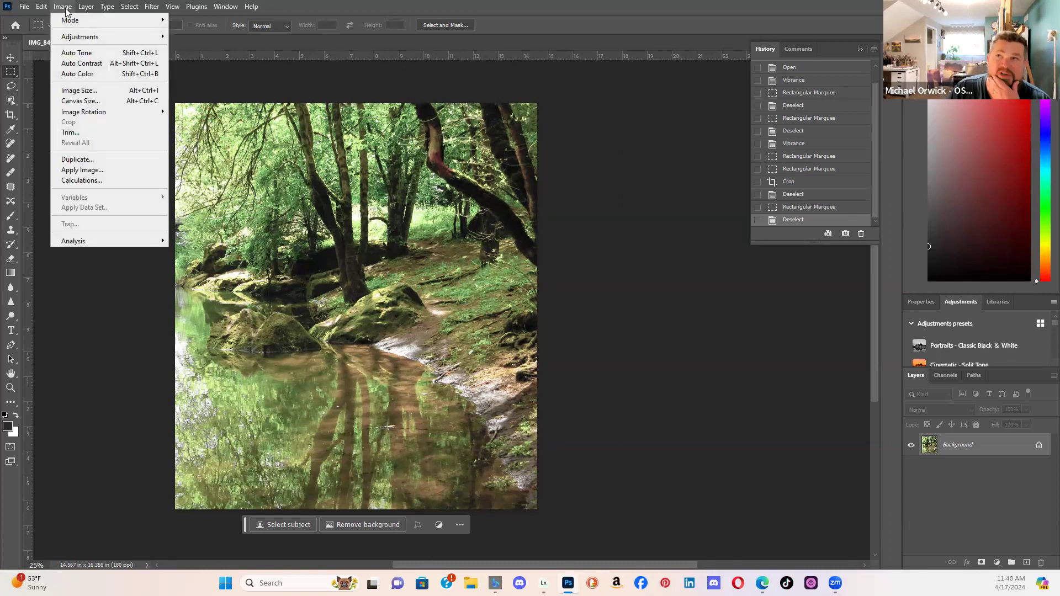
pyautogui.click(654, 361)
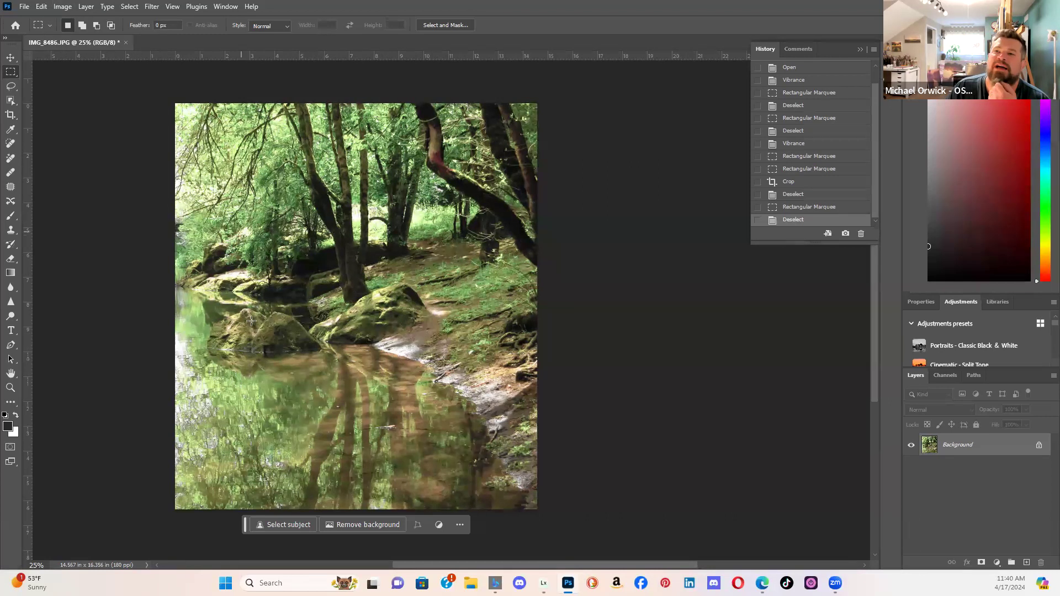
pyautogui.click(69, 7)
pyautogui.moveTo(74, 37)
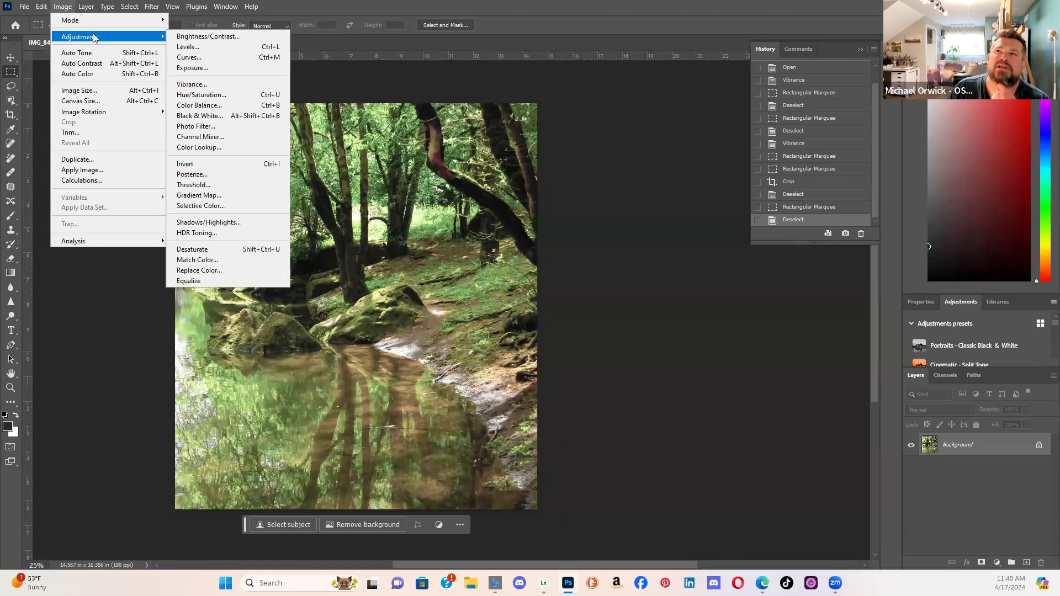
pyautogui.click(195, 106)
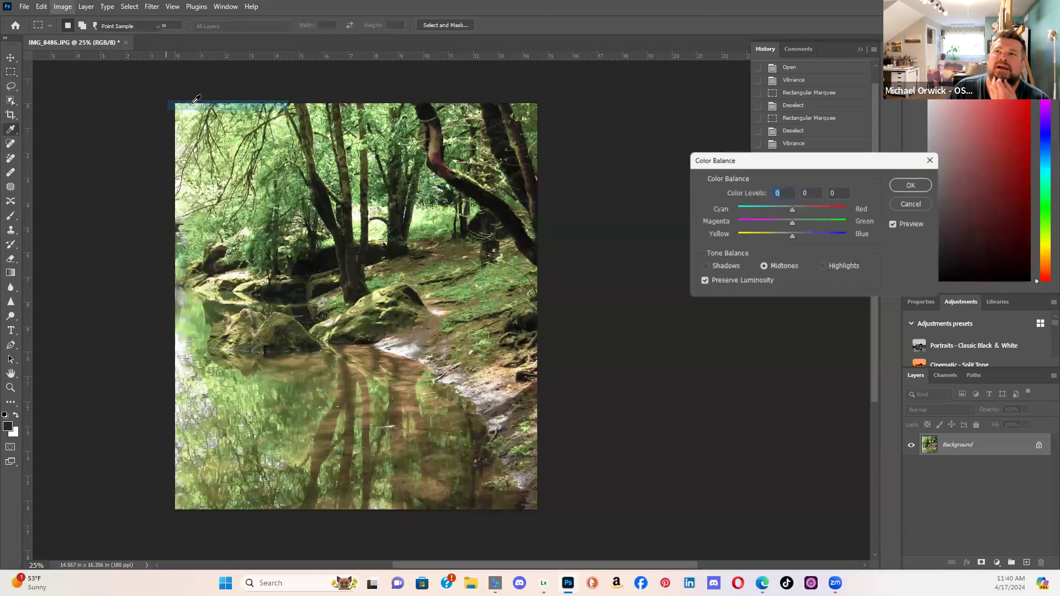
pyautogui.click(776, 220)
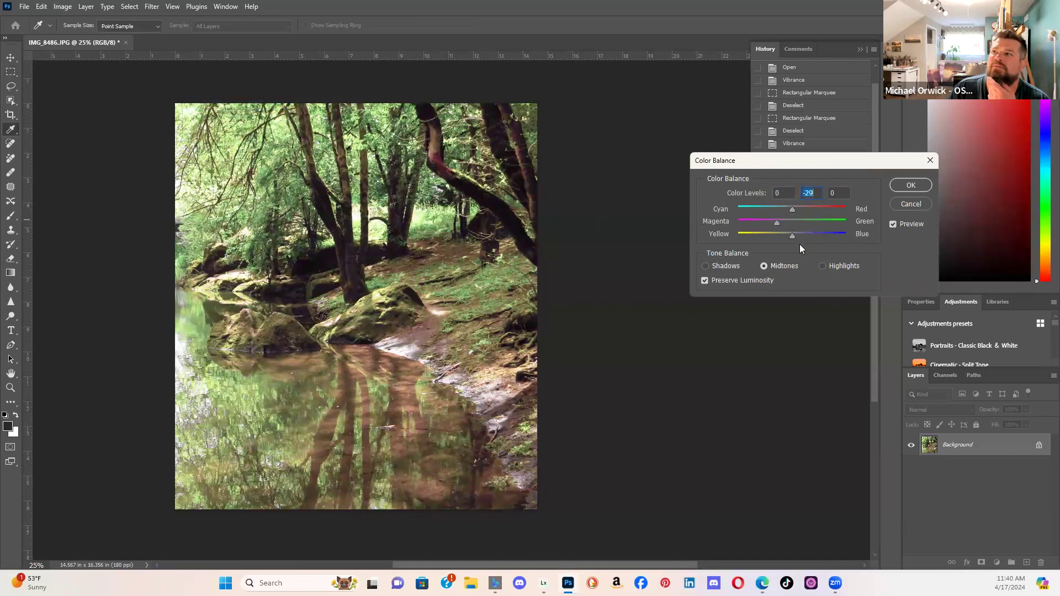
pyautogui.moveTo(792, 239)
pyautogui.mouseDown()
pyautogui.moveTo(808, 236)
pyautogui.moveTo(773, 236)
pyautogui.moveTo(802, 236)
pyautogui.mouseUp()
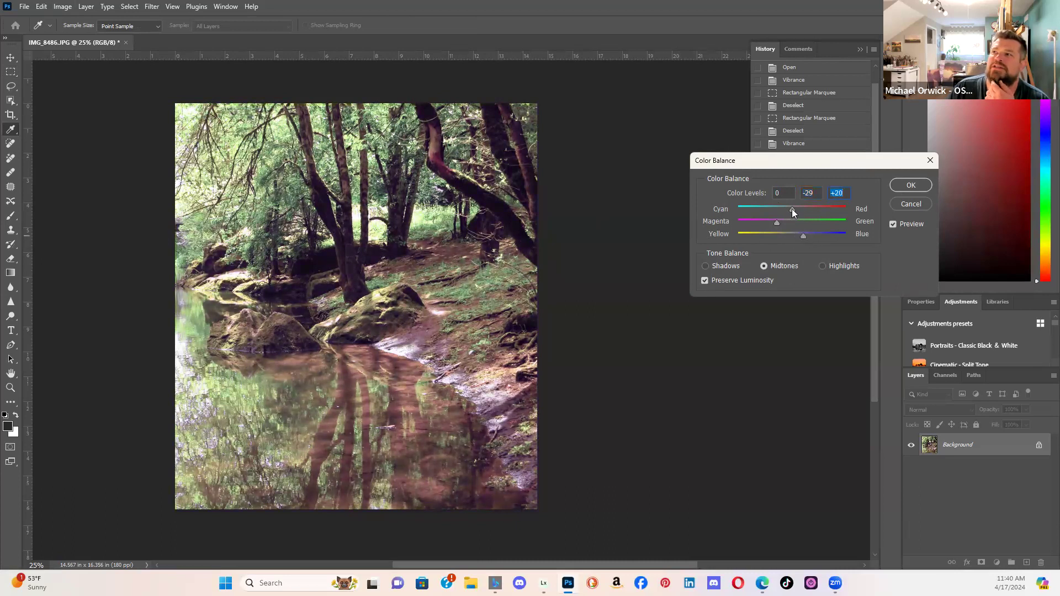
pyautogui.moveTo(812, 208); pyautogui.dragTo(835, 210)
pyautogui.moveTo(846, 211); pyautogui.dragTo(731, 210)
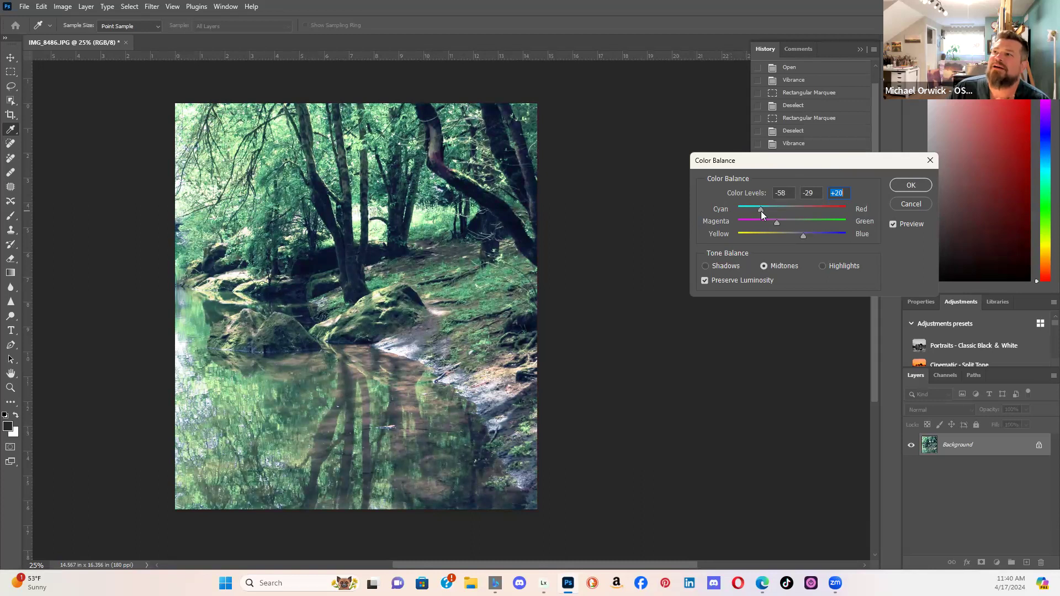
pyautogui.click(903, 204)
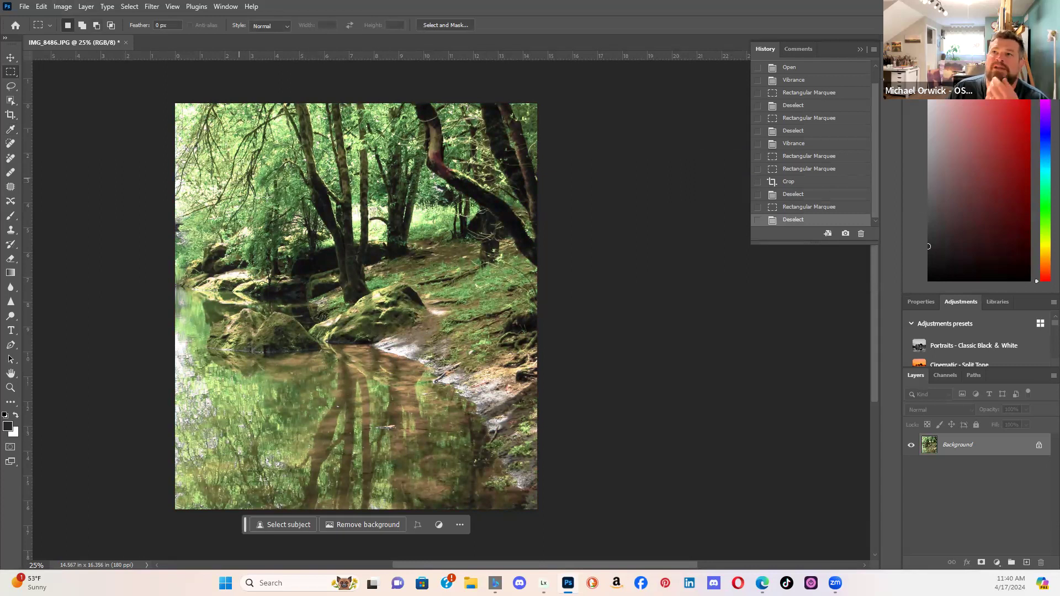
# - Try the cropped photo in black and white with Desaturate, and undo it
pyautogui.click(57, 8)
pyautogui.moveTo(83, 37)
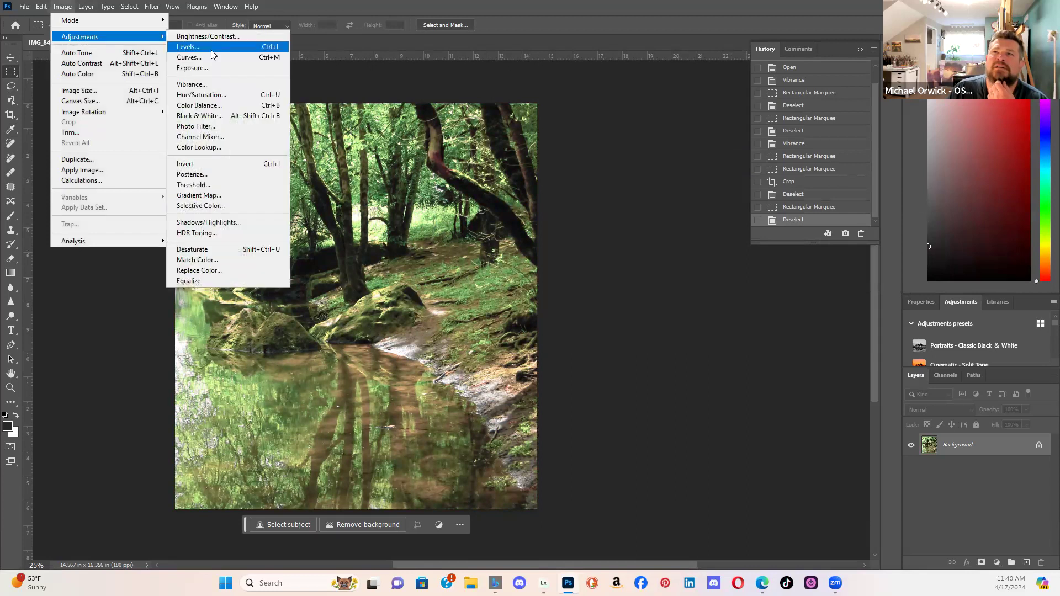
pyautogui.click(193, 249)
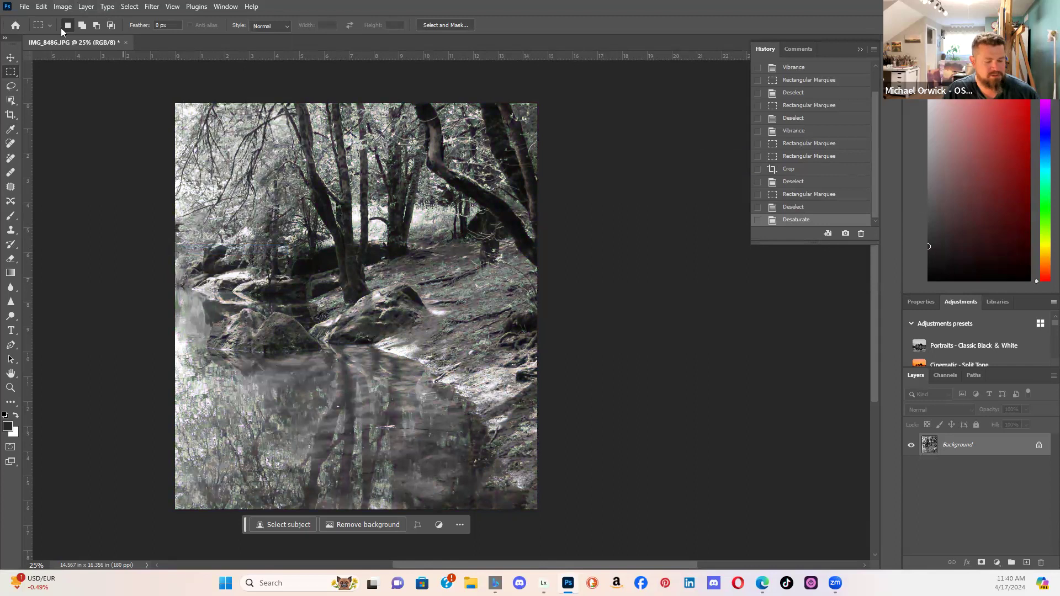
pyautogui.hotkey('ctrl', 'z')
# - Try a Hue/Saturation adjustment with saturation -50 and lightness lowered to about -2, and discard it
pyautogui.click(63, 7)
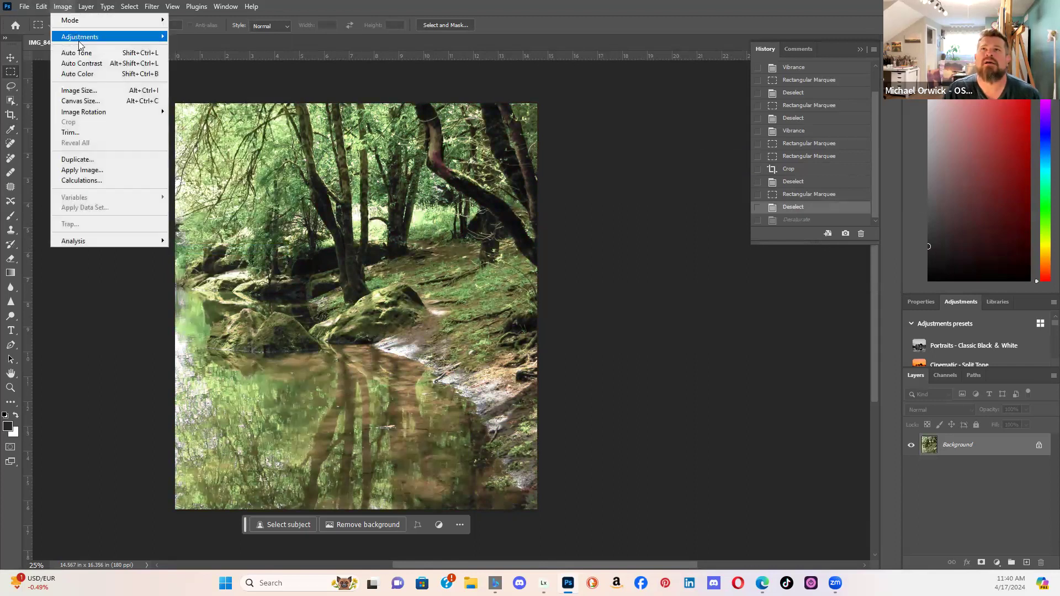
pyautogui.moveTo(80, 38)
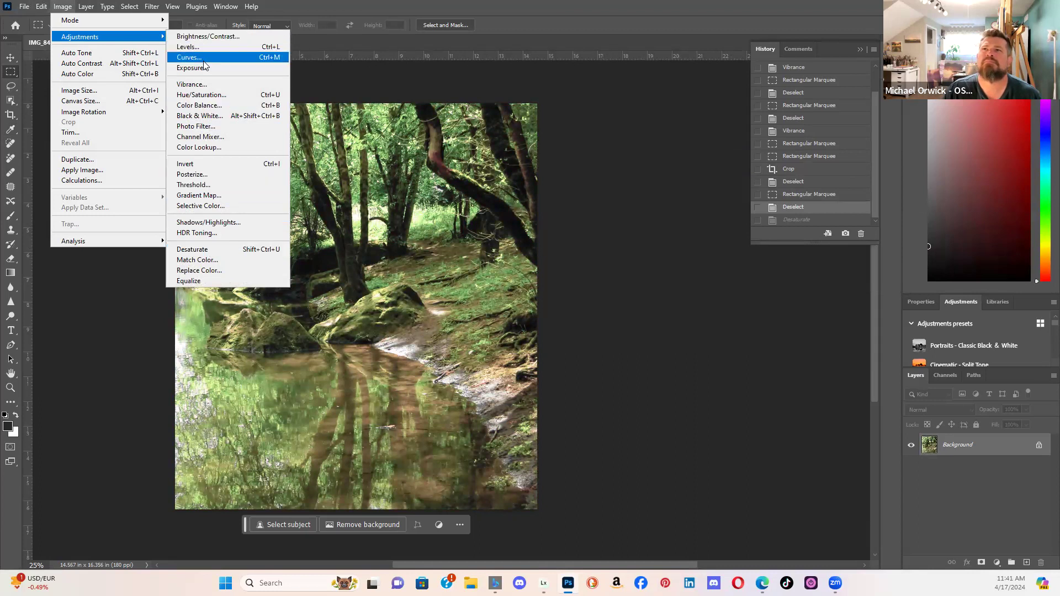
pyautogui.click(205, 95)
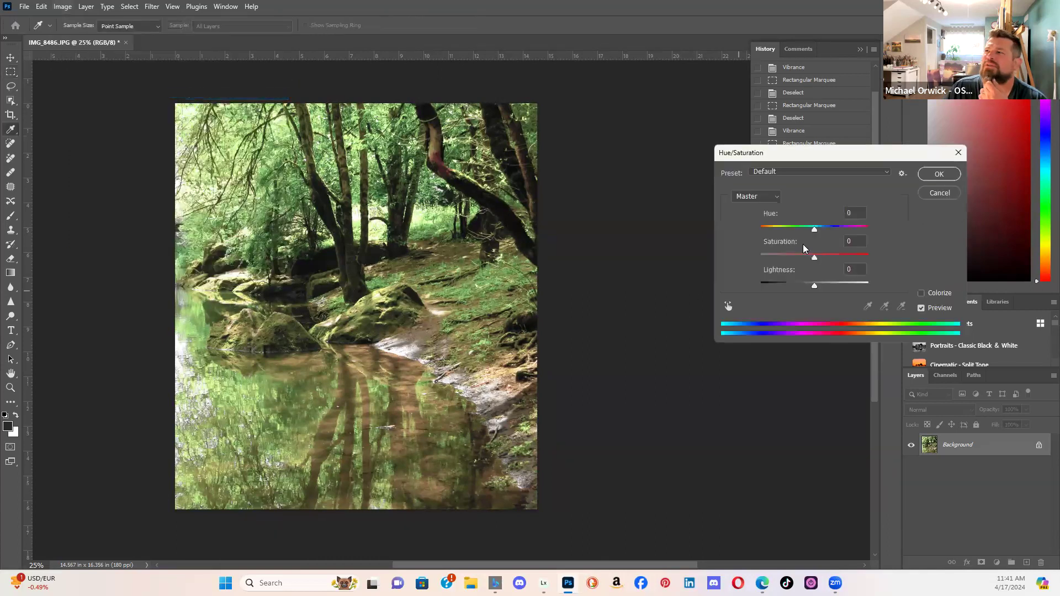
pyautogui.moveTo(814, 259); pyautogui.dragTo(822, 290)
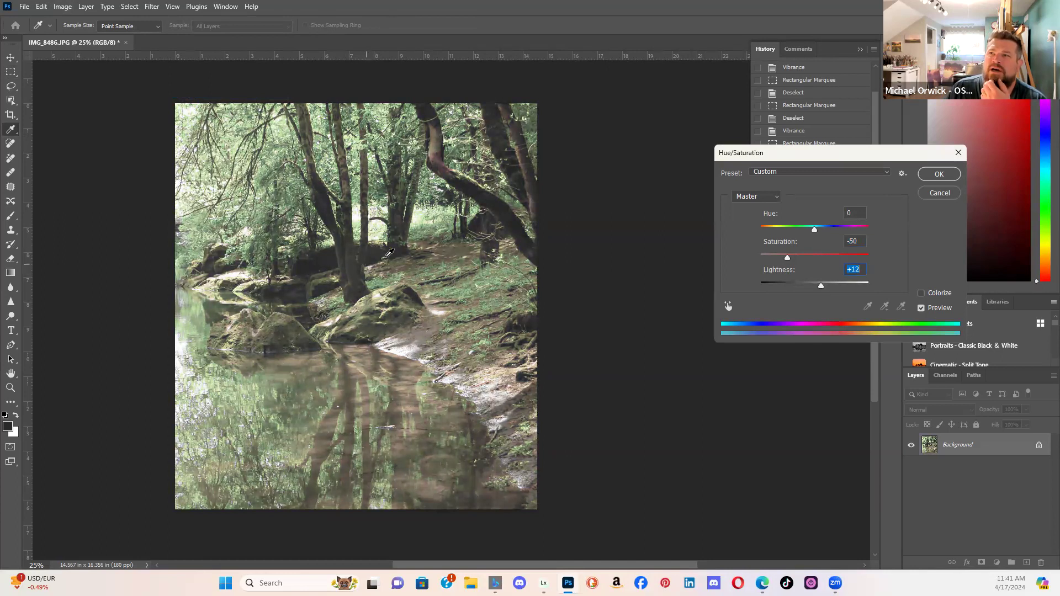
pyautogui.moveTo(821, 286)
pyautogui.mouseDown()
pyautogui.moveTo(836, 293)
pyautogui.moveTo(762, 289)
pyautogui.moveTo(811, 288)
pyautogui.mouseUp()
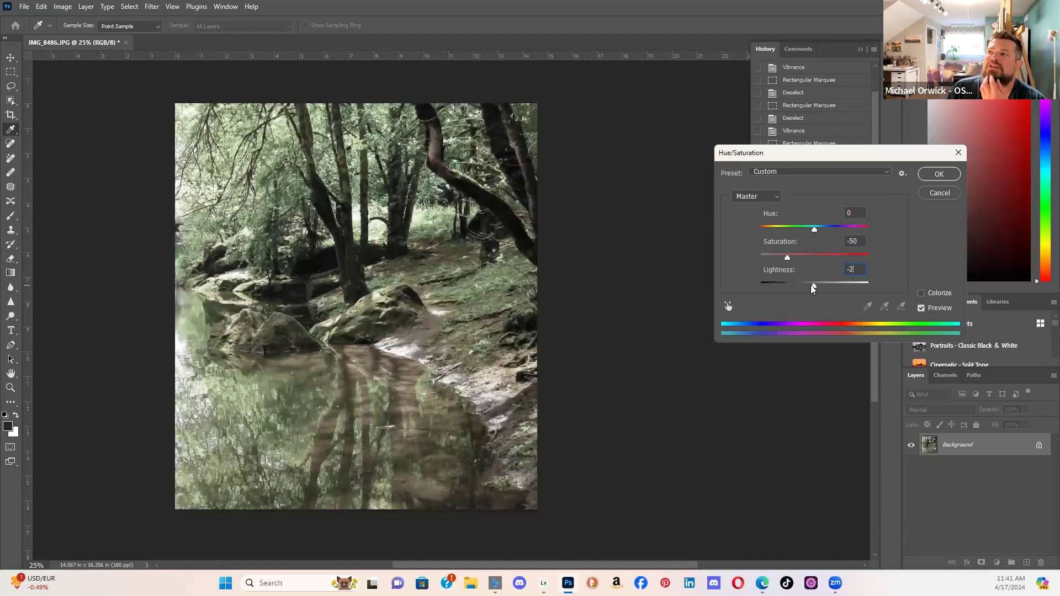
pyautogui.click(939, 193)
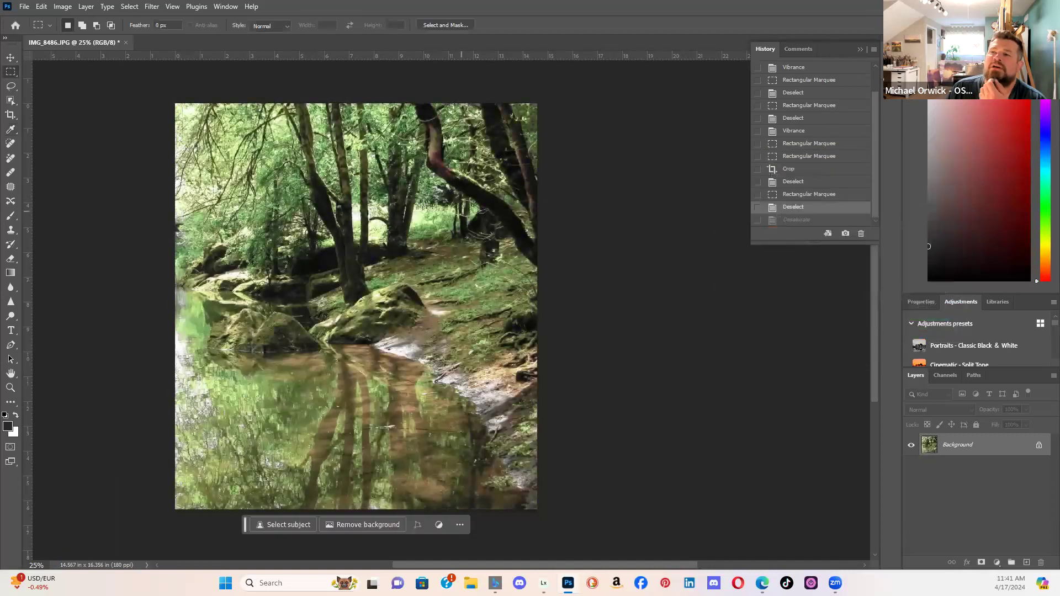
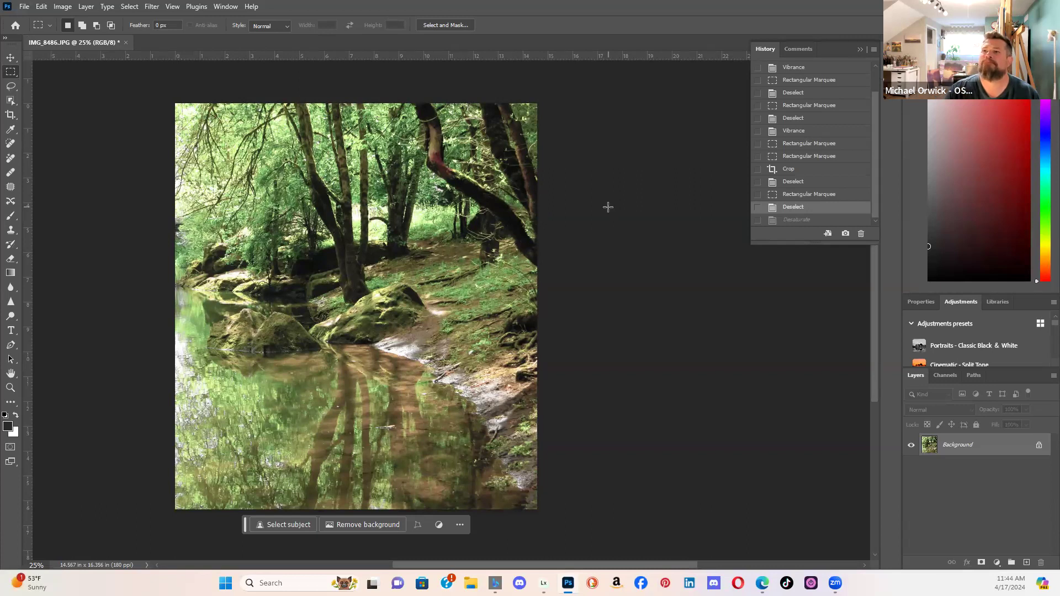
# - Switch to the Padlet page in the browser and close the enlarged reference photo to return to the class board
pyautogui.scroll(-1, 608, 207)
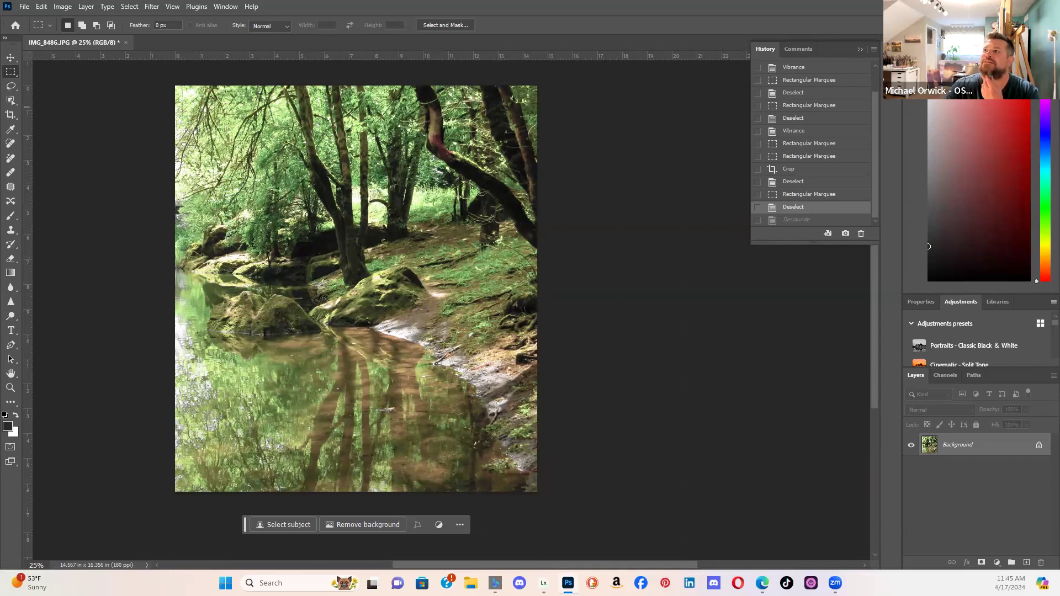
pyautogui.press('super+Down')
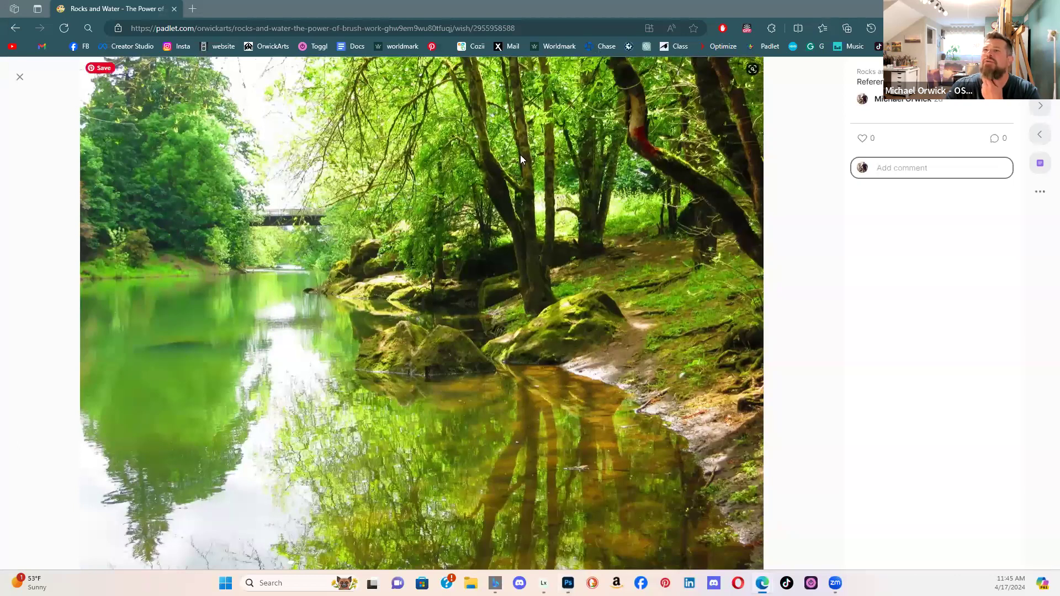
pyautogui.click(20, 77)
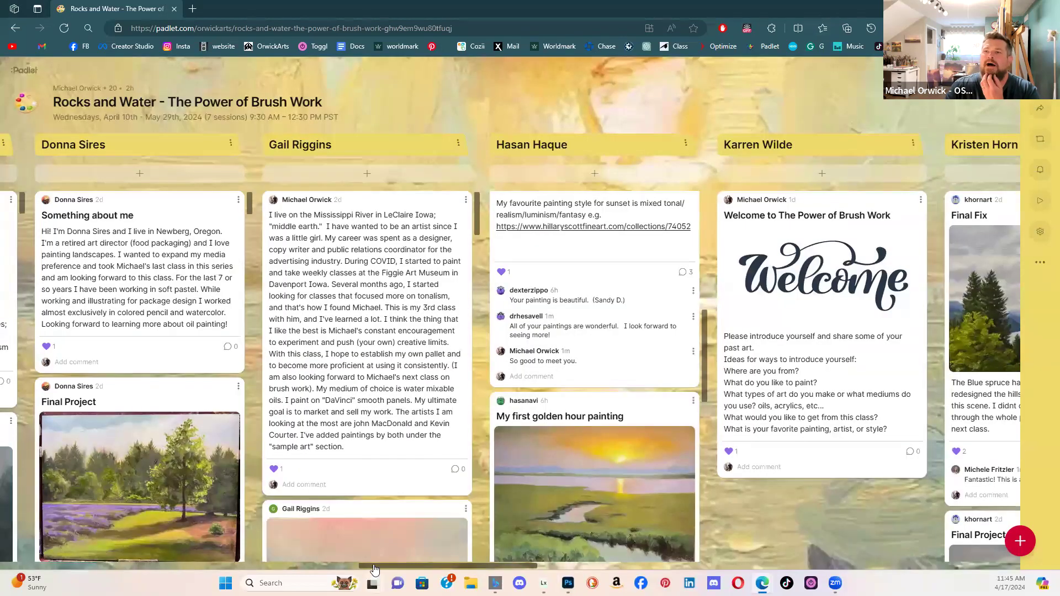
# - View the enlarged photo of the seascape painting on an easel by the ocean in the instructor's column, and return to the board
pyautogui.hscroll(-3, 370, 566)
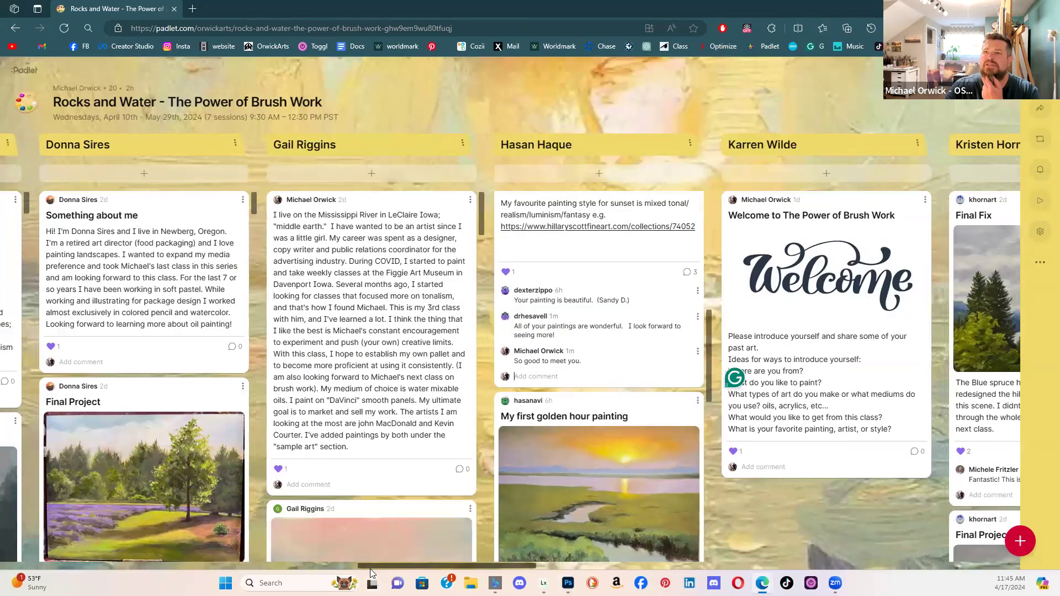
pyautogui.hscroll(-15, 321, 569)
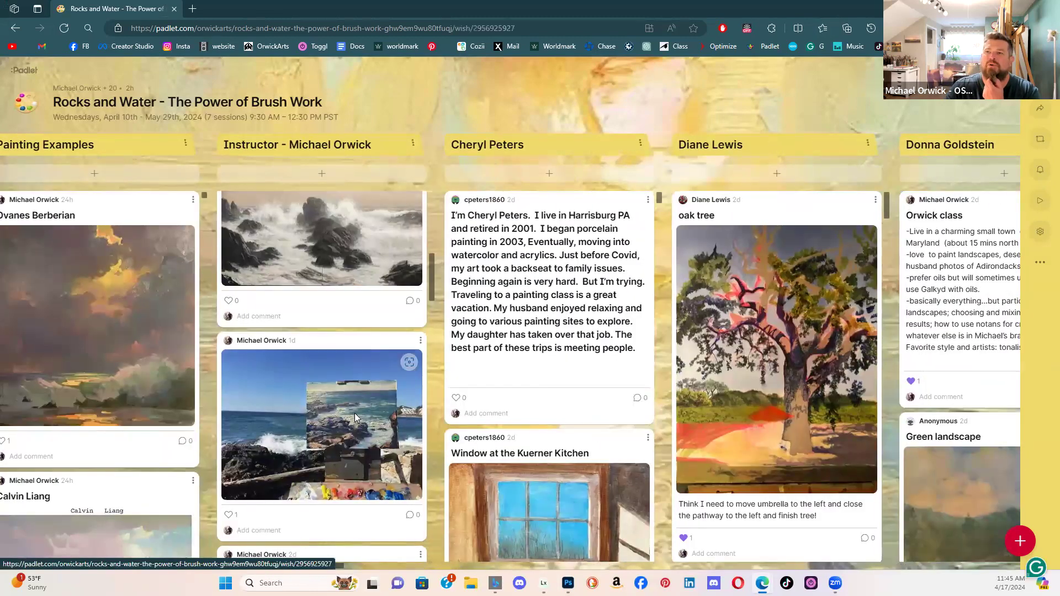
pyautogui.click(355, 413)
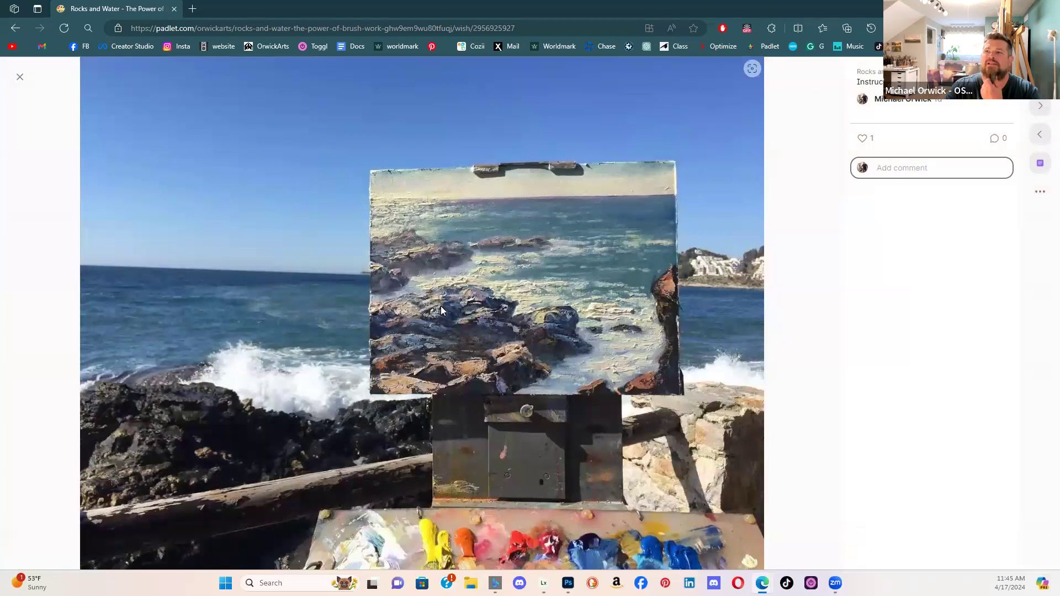
pyautogui.click(20, 77)
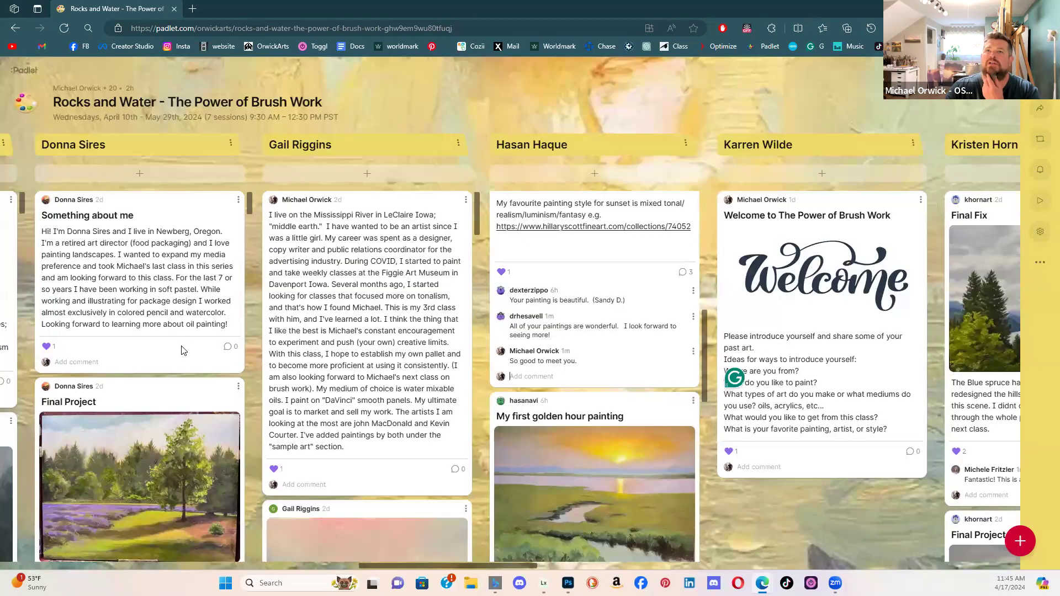
# - View the "Plein Air Palette Knife painting" post enlarged from the instructor's column, and close it
pyautogui.moveTo(423, 566); pyautogui.dragTo(233, 554)
pyautogui.scroll(-5, 290, 431)
pyautogui.scroll(3, 291, 431)
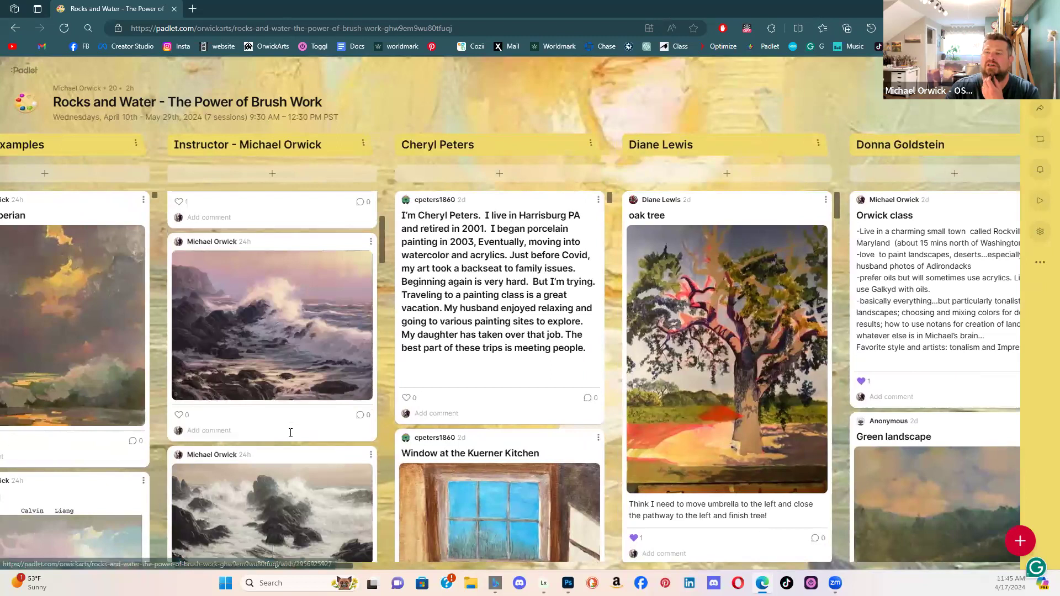
pyautogui.click(304, 332)
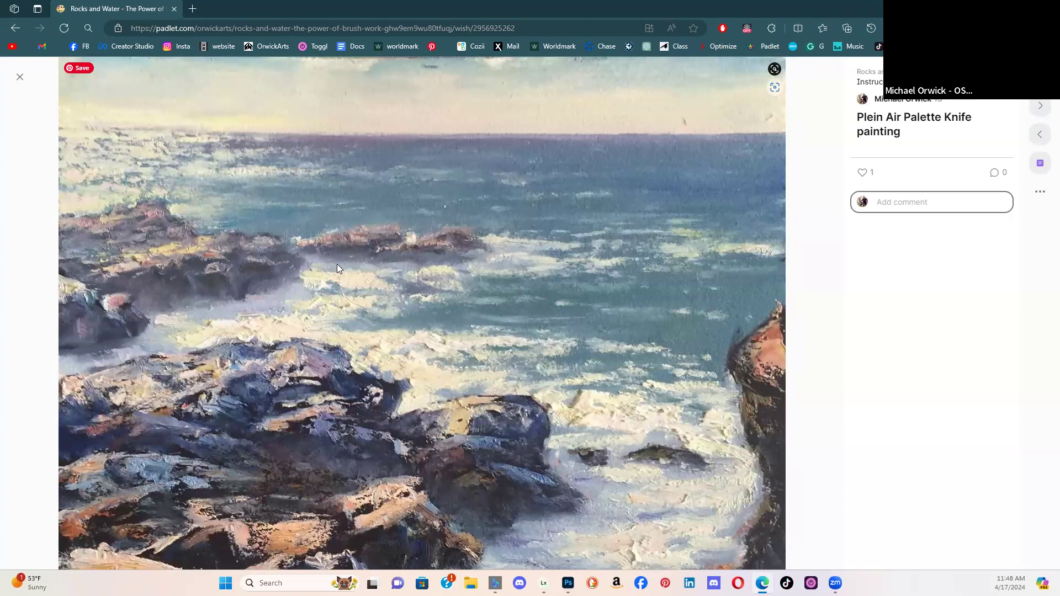
pyautogui.click(20, 76)
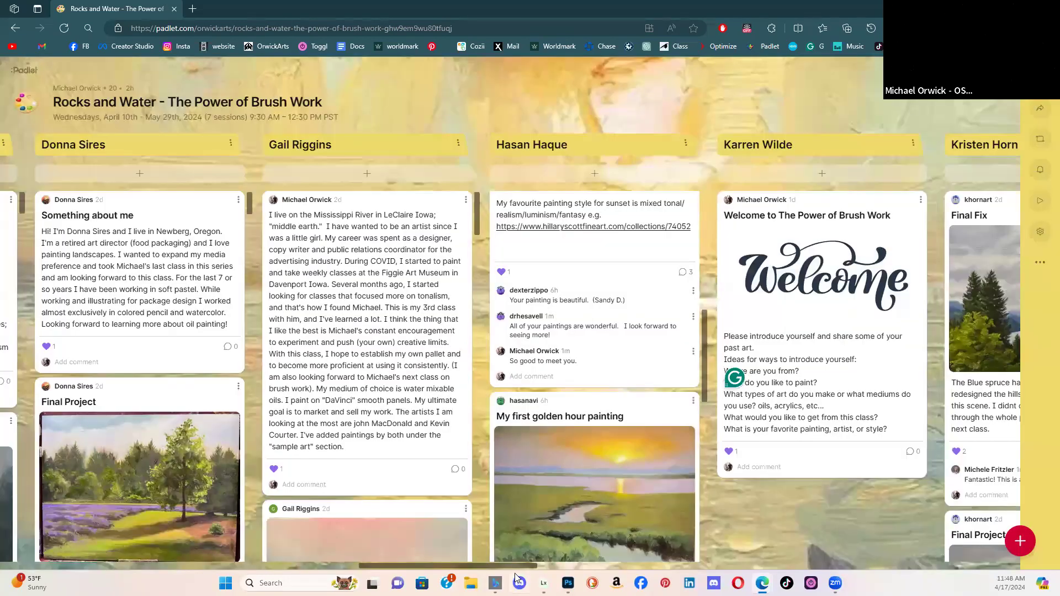
# - View the photo of dark coastal rocks and foaming surf enlarged from the Reference Photos column, and close it
pyautogui.moveTo(502, 566); pyautogui.dragTo(262, 564)
pyautogui.scroll(-5, 225, 509)
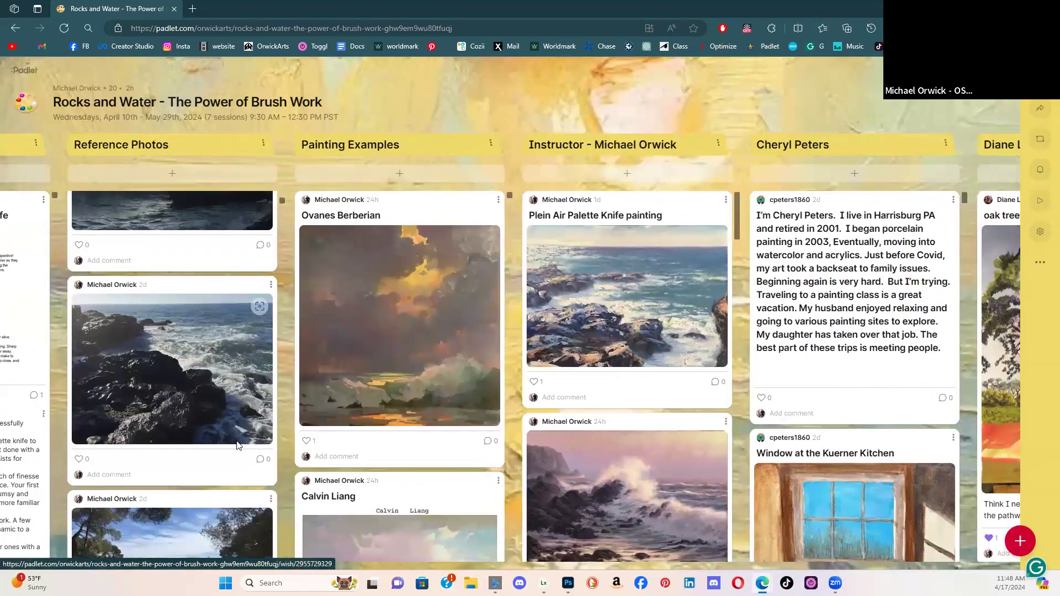
pyautogui.click(232, 413)
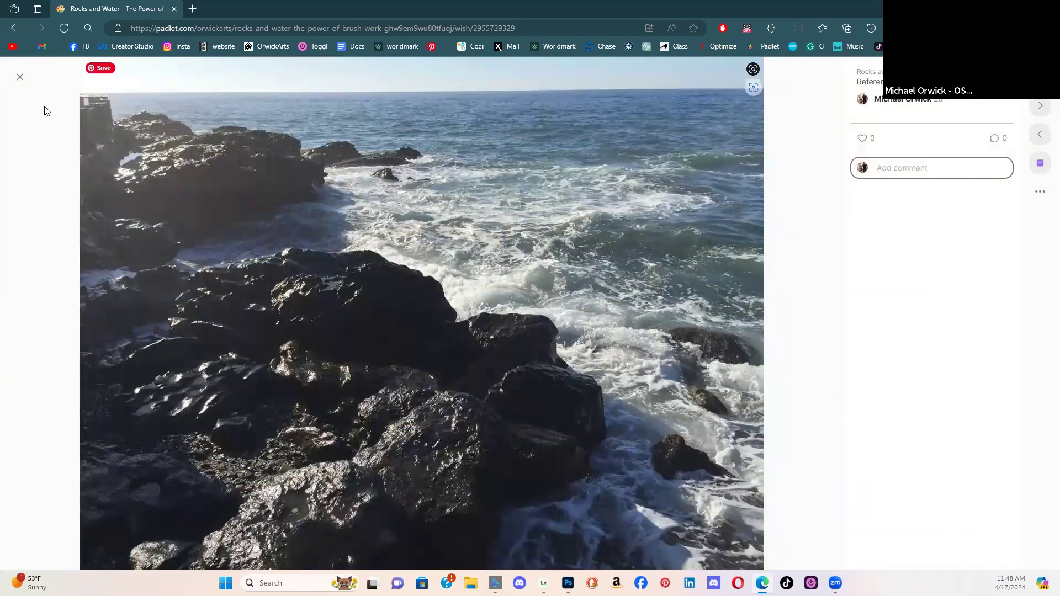
pyautogui.click(17, 78)
# - Find the "Breaking Surf" seascape in the Painting Examples column, view it enlarged, and close it
pyautogui.moveTo(397, 563); pyautogui.dragTo(187, 568)
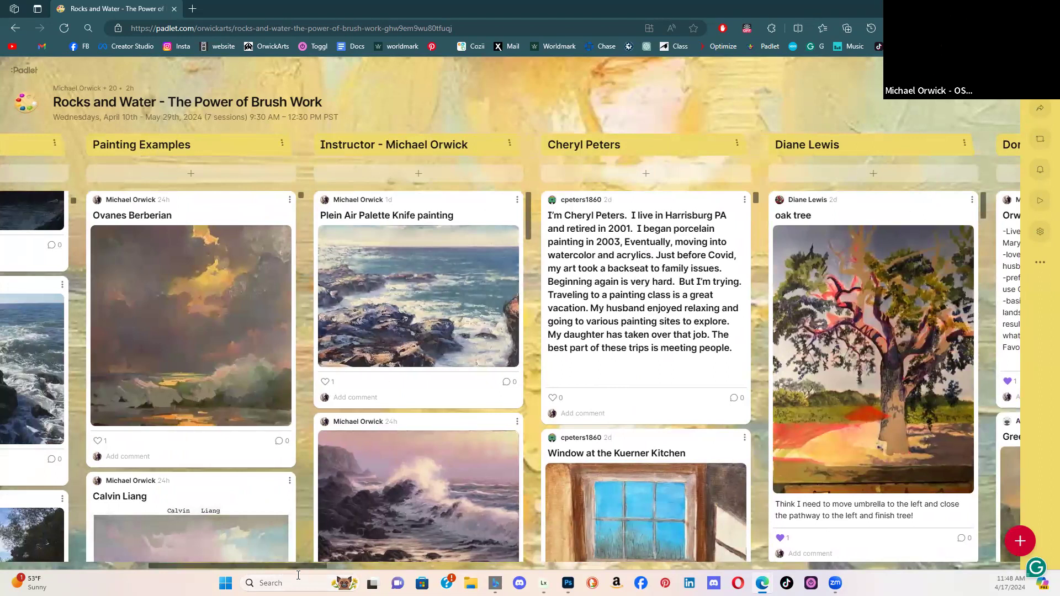
pyautogui.moveTo(296, 571); pyautogui.dragTo(263, 571)
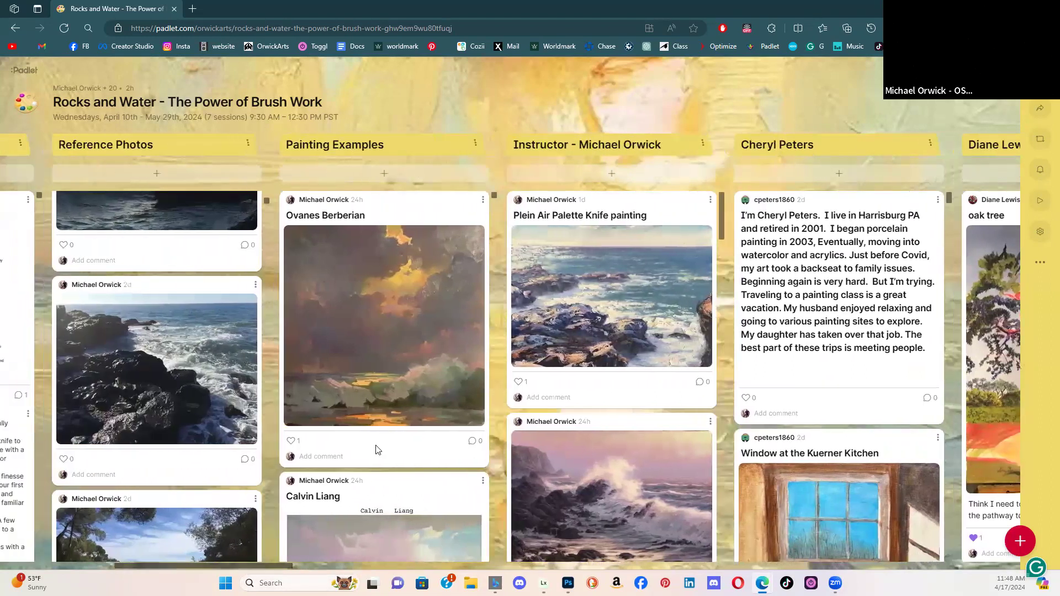
pyautogui.scroll(-2, 388, 401)
pyautogui.scroll(-4, 397, 442)
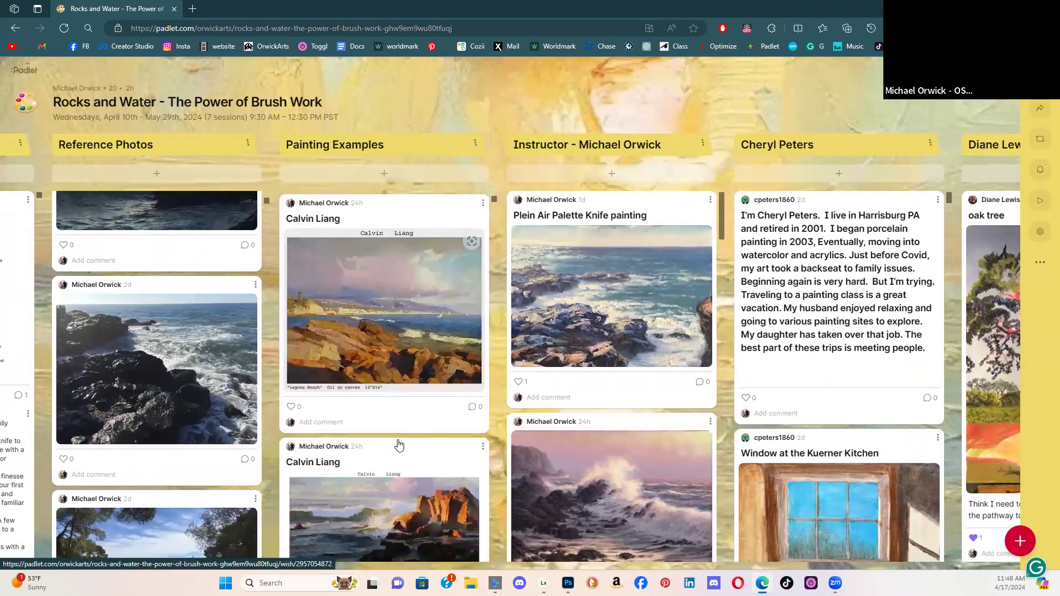
pyautogui.scroll(-4, 386, 431)
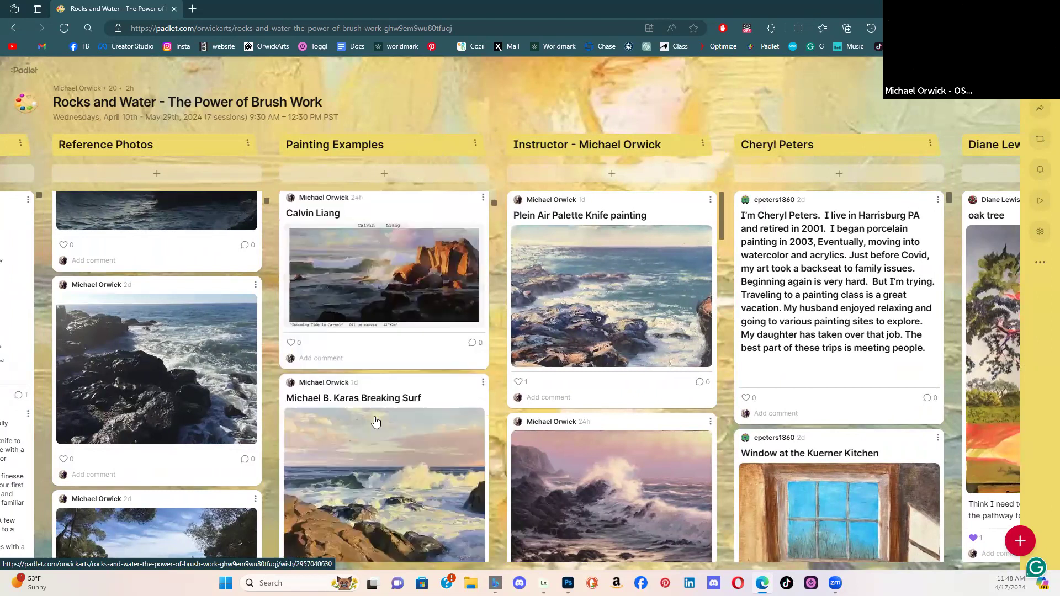
pyautogui.scroll(-2, 377, 418)
pyautogui.click(390, 398)
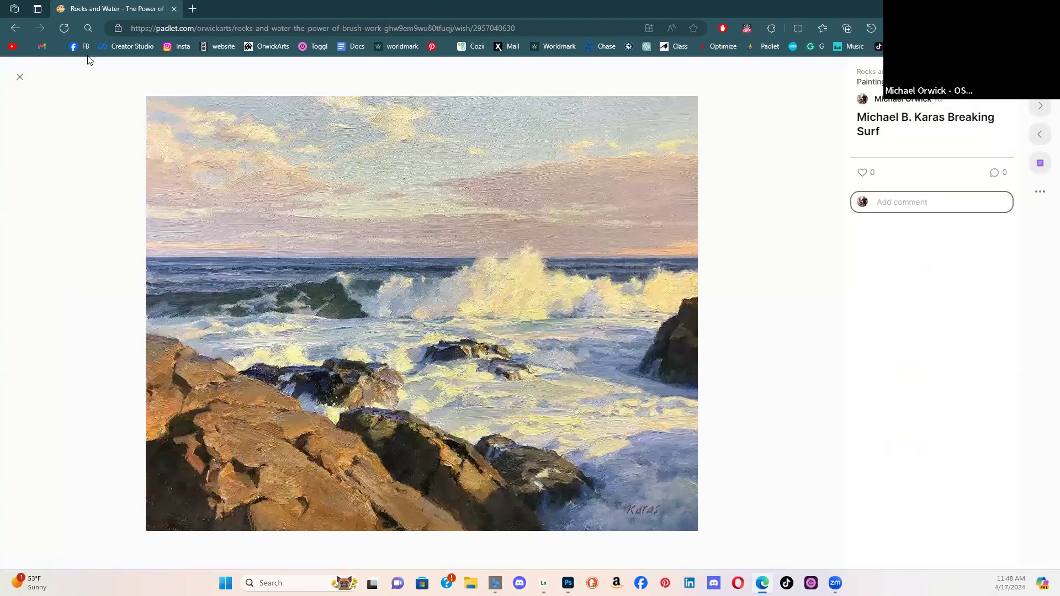
pyautogui.click(19, 78)
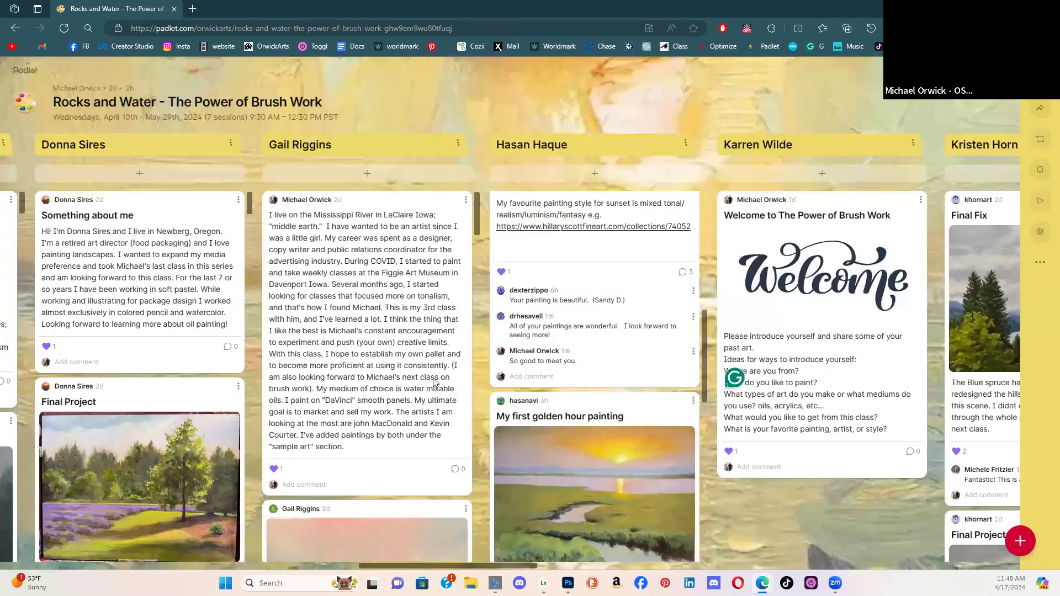
# - Browse the Painting Examples column, view its first post, the stormy seascape with glowing clouds, enlarged, and close it
pyautogui.scroll(-3, 395, 386)
pyautogui.scroll(-1, 243, 525)
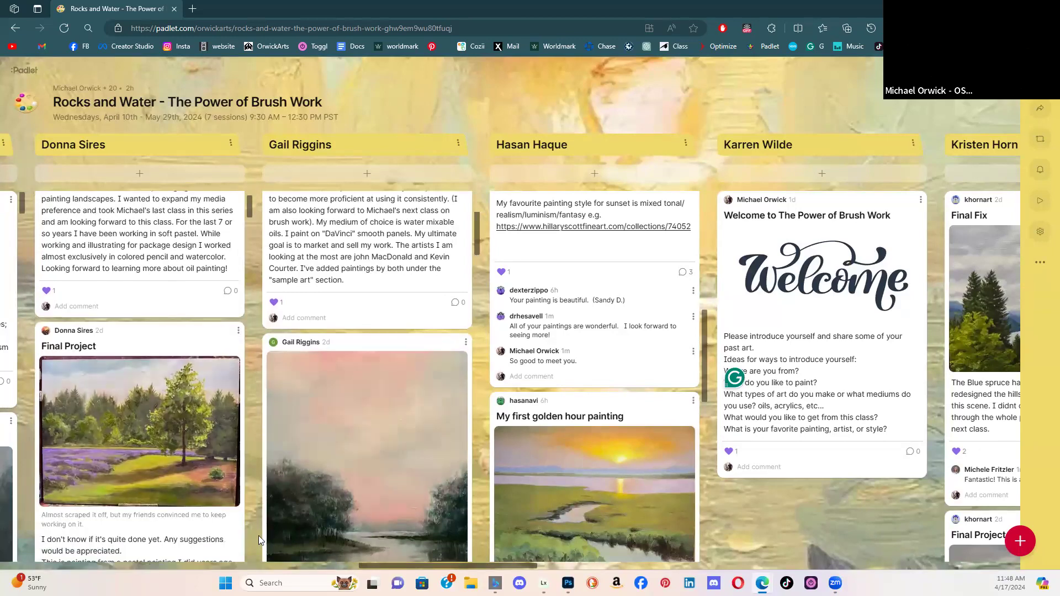
pyautogui.hscroll(-10, 389, 567)
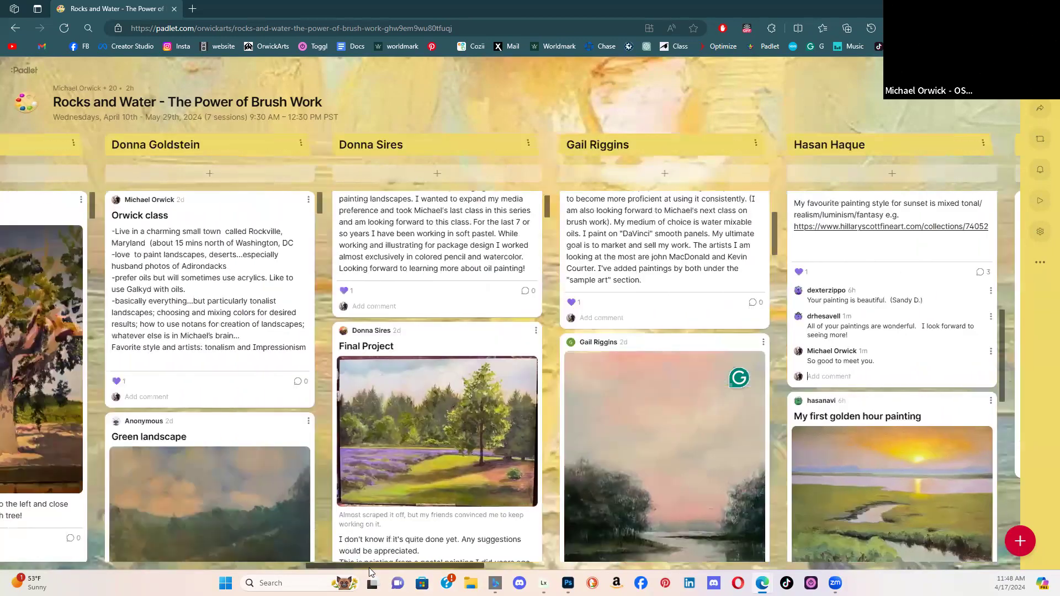
pyautogui.hscroll(-7, 231, 562)
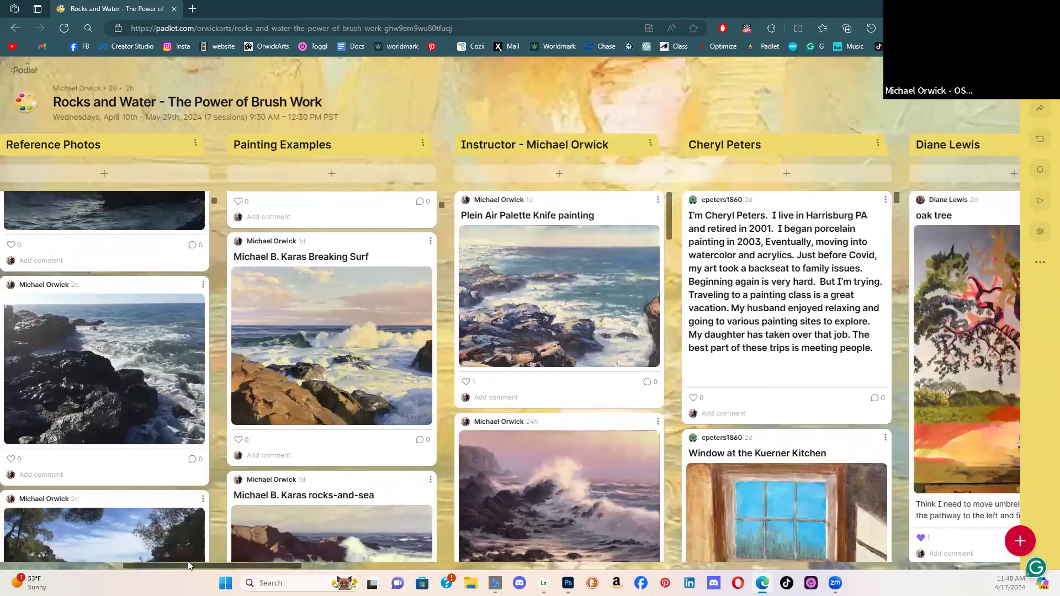
pyautogui.scroll(-9, 326, 360)
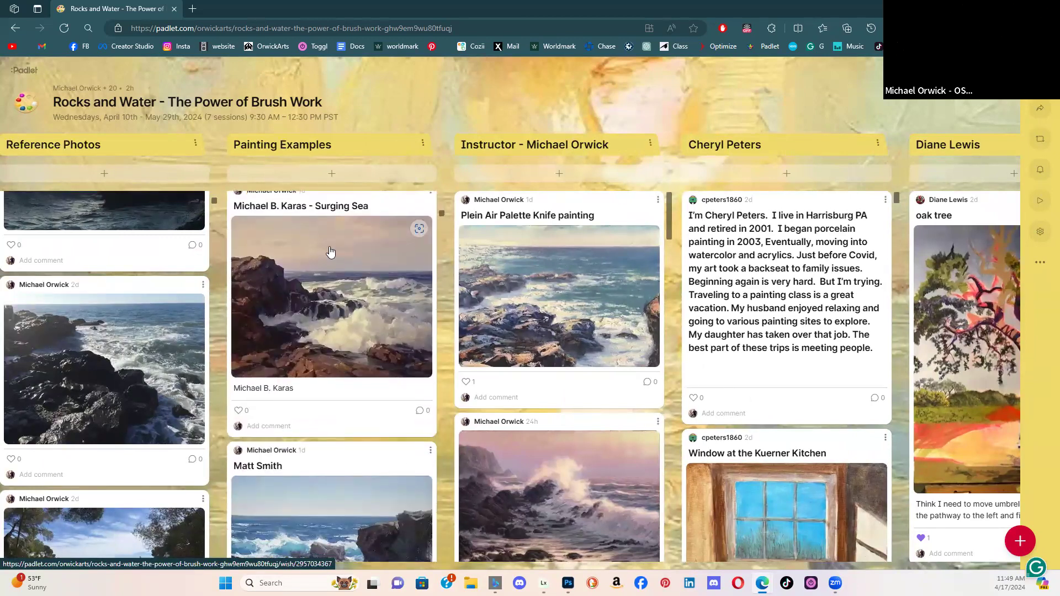
pyautogui.scroll(-4, 329, 393)
pyautogui.scroll(10, 328, 400)
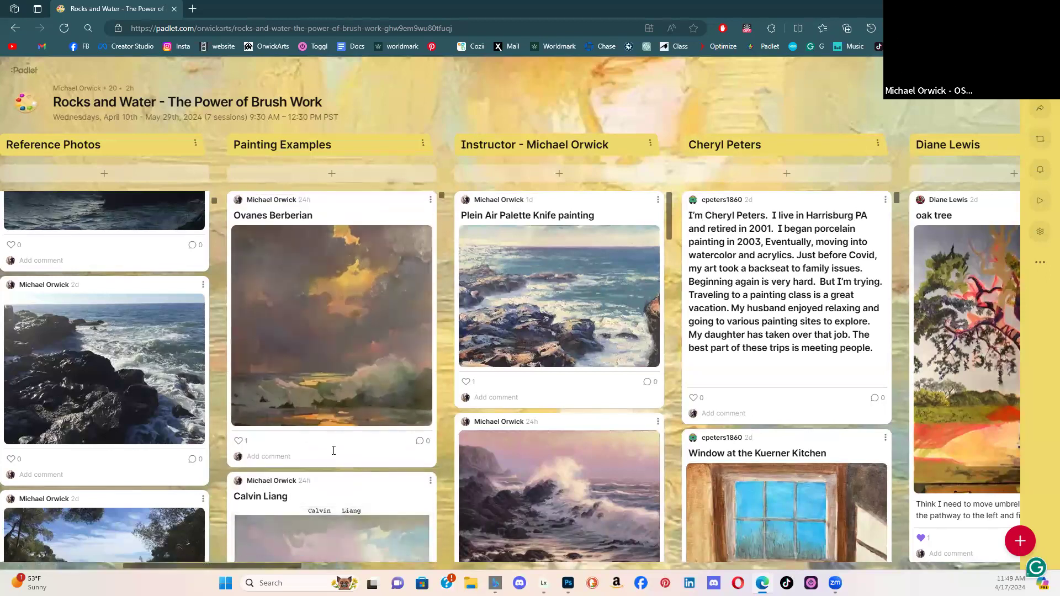
pyautogui.click(365, 304)
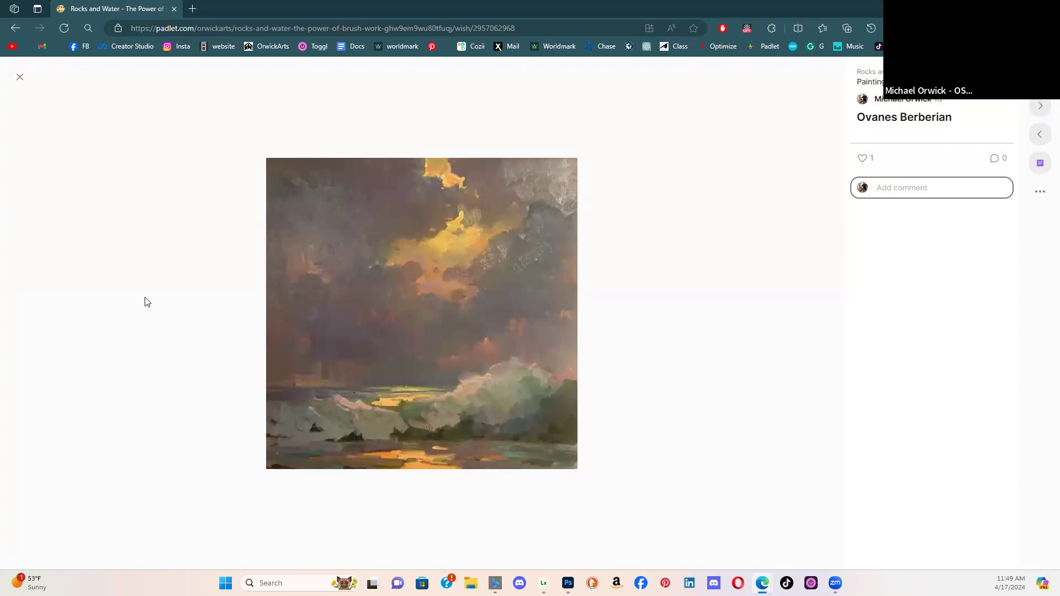
pyautogui.moveTo(495, 429)
pyautogui.moveTo(406, 427)
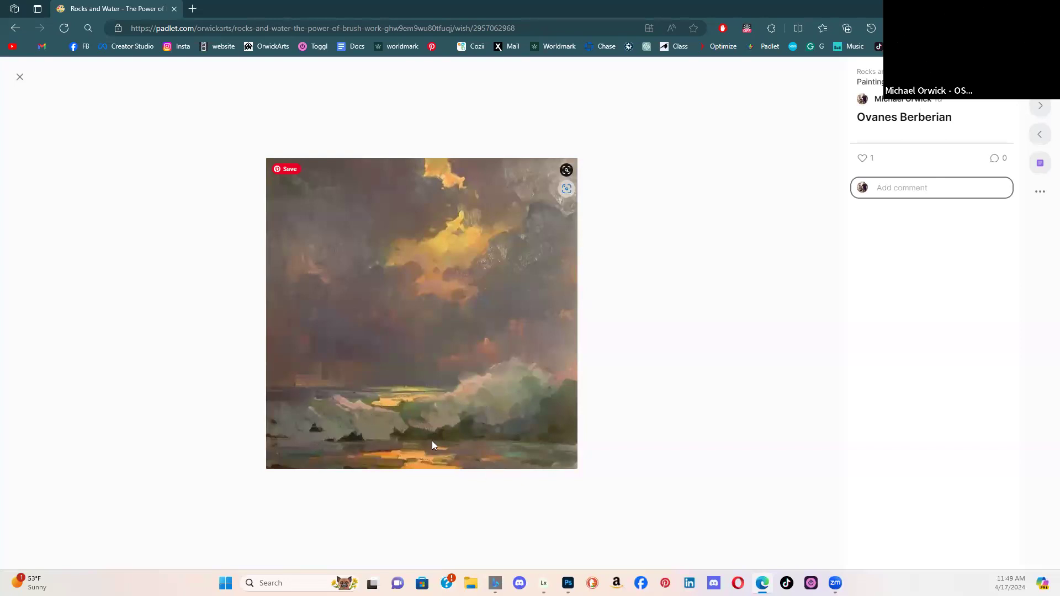
pyautogui.click(20, 76)
# - View the "Laguna Beach" oil painting enlarged from the Painting Examples column, and return to the board
pyautogui.scroll(-1, 303, 340)
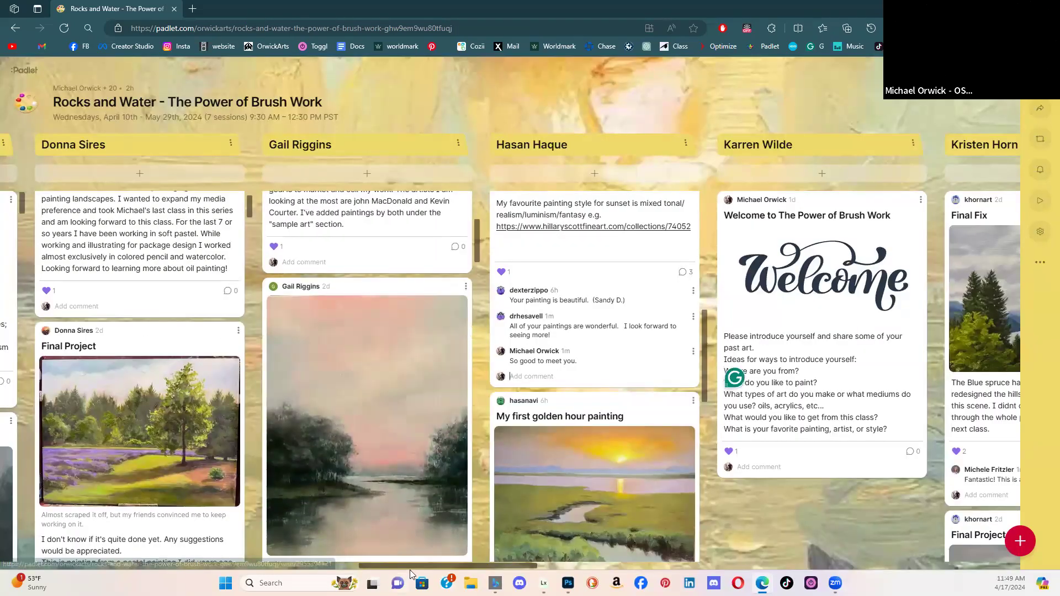
pyautogui.moveTo(393, 565); pyautogui.dragTo(172, 551)
pyautogui.scroll(-4, 357, 395)
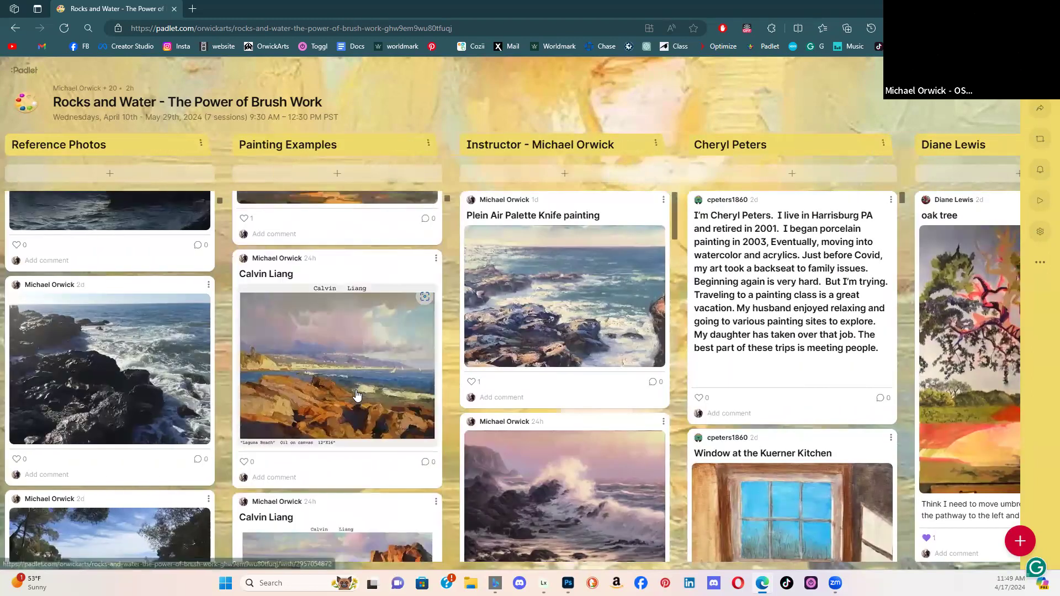
pyautogui.scroll(-1, 356, 393)
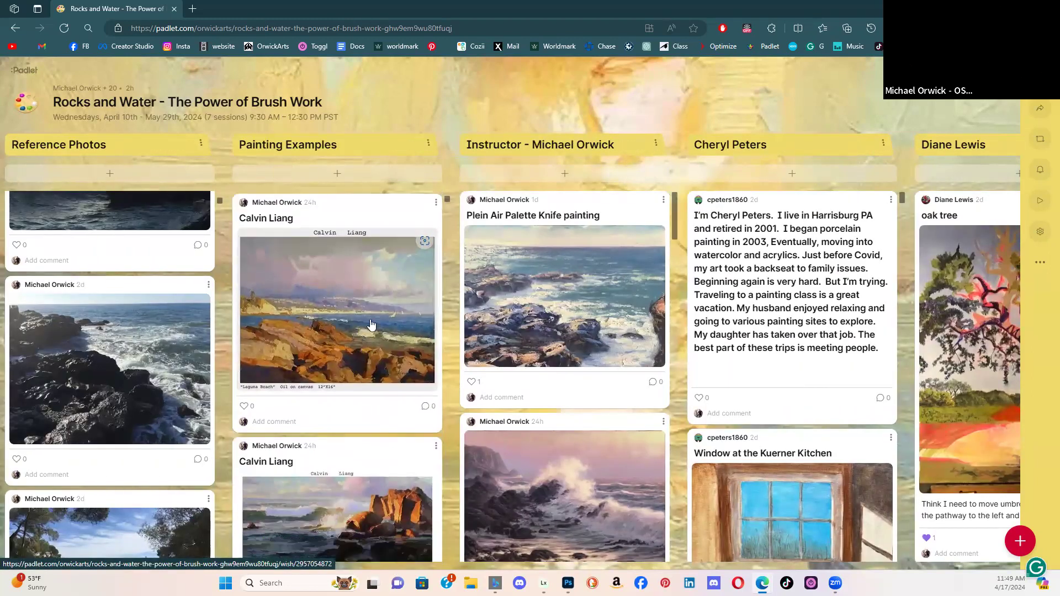
pyautogui.scroll(-1, 360, 298)
pyautogui.click(357, 281)
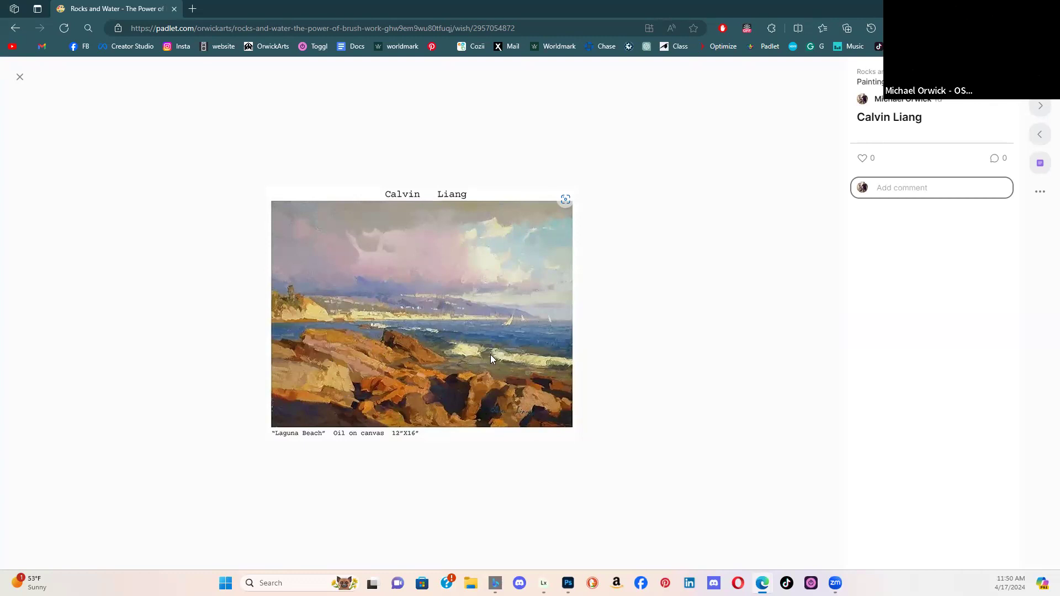
pyautogui.click(20, 77)
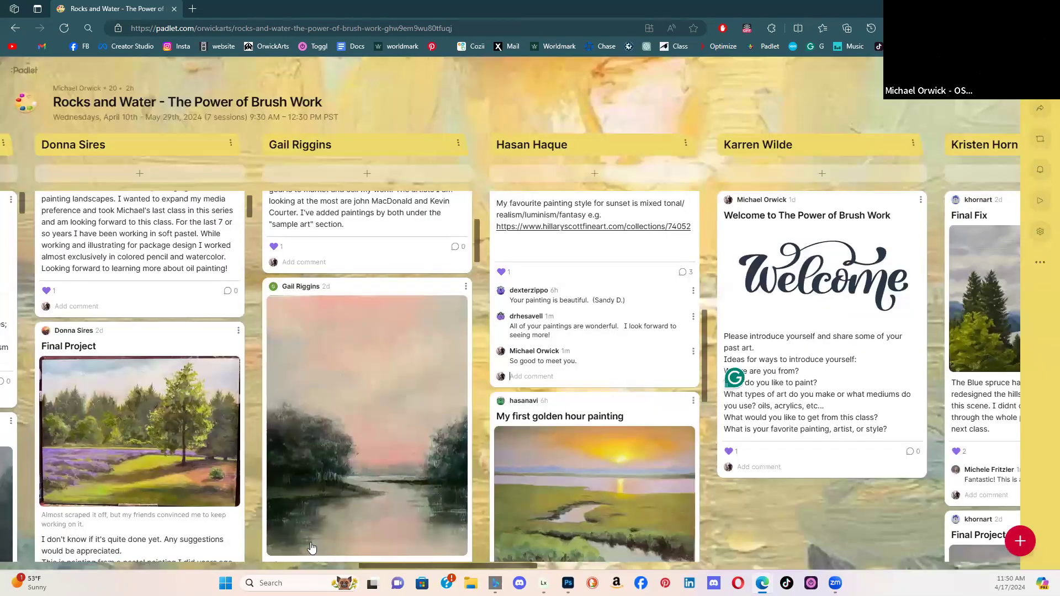
# - Browse further down the Painting Examples column and enlarge the vertical painting of pale cliffs above turquoise, foaming water
pyautogui.moveTo(386, 565); pyautogui.dragTo(155, 540)
pyautogui.scroll(-5, 249, 387)
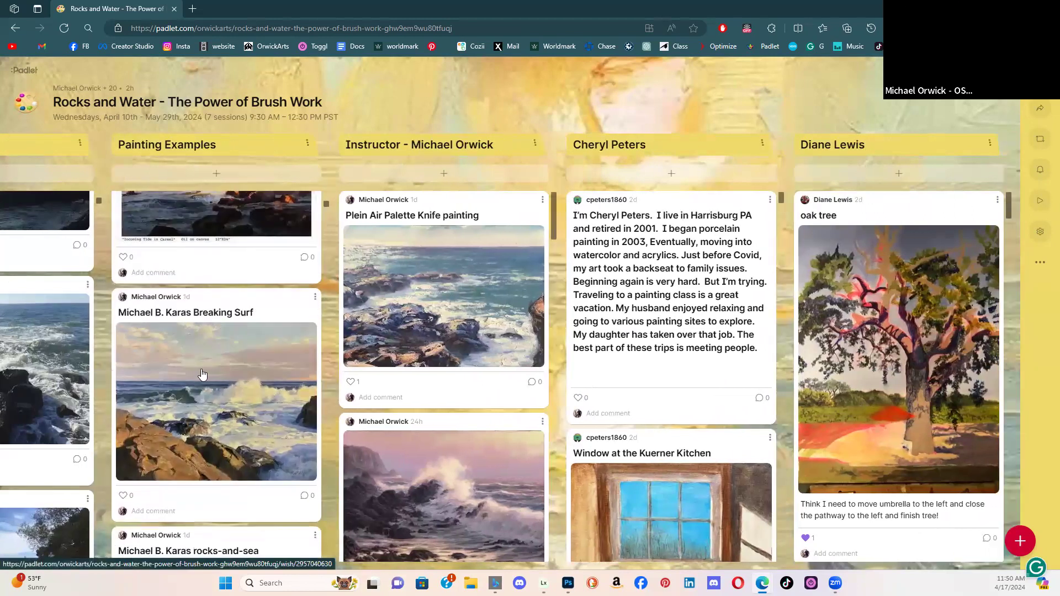
pyautogui.scroll(-1, 203, 375)
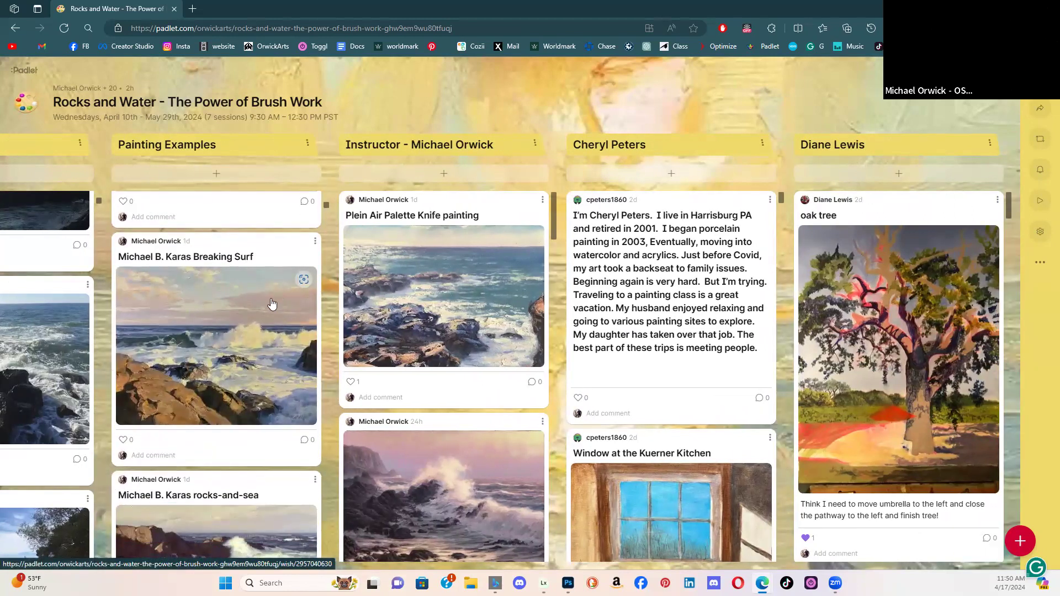
pyautogui.scroll(-3, 243, 318)
pyautogui.scroll(-6, 257, 433)
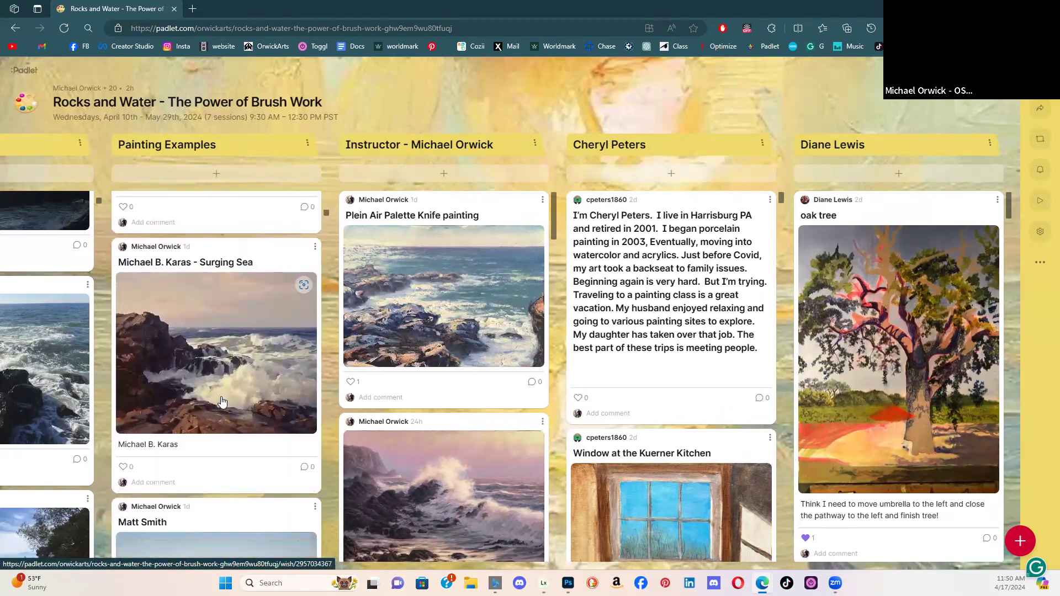
pyautogui.scroll(-10, 230, 340)
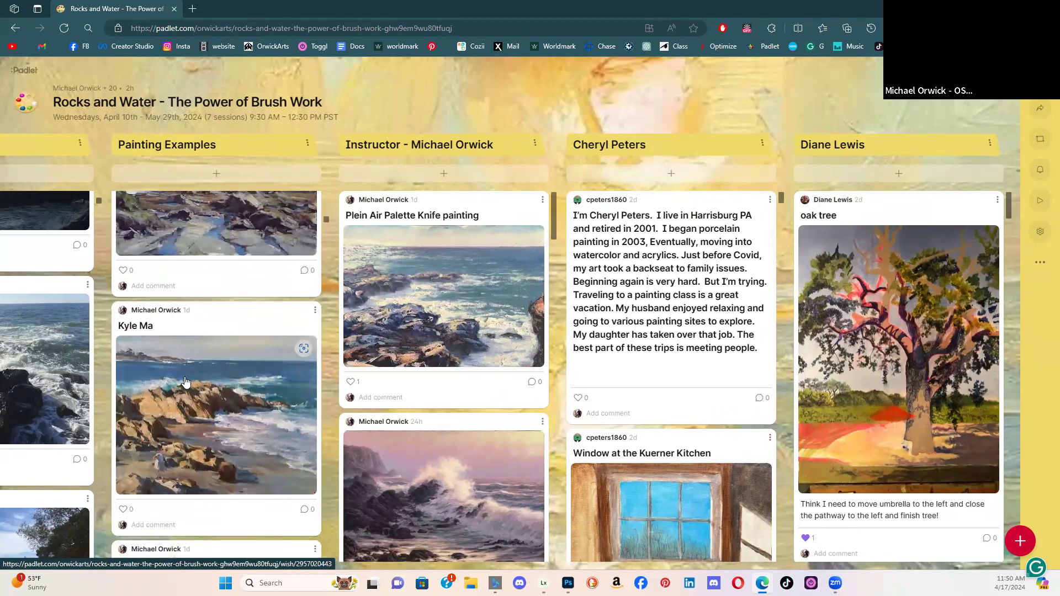
pyautogui.scroll(-1, 182, 336)
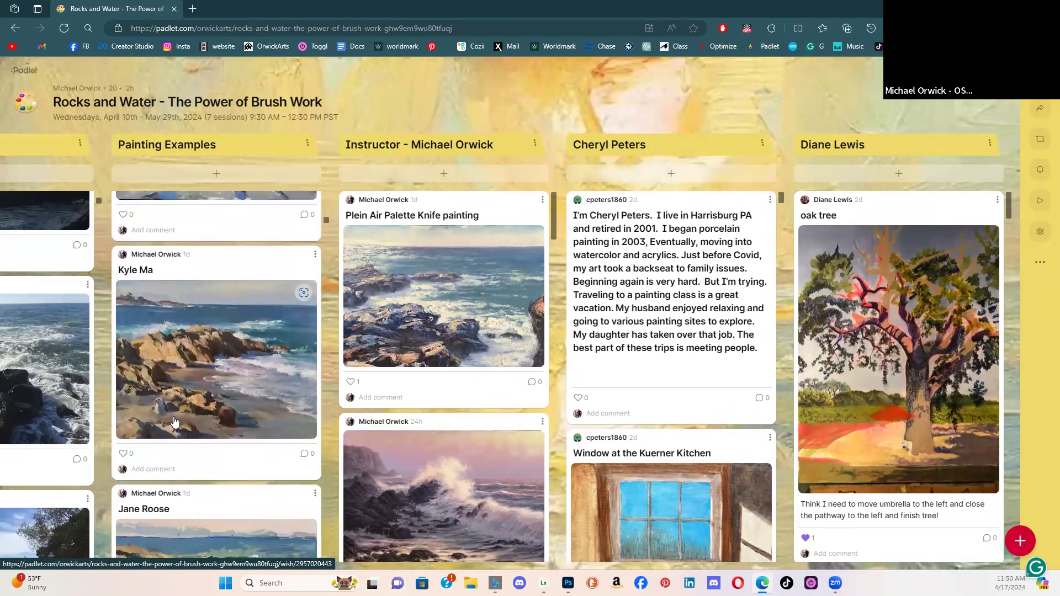
pyautogui.scroll(-1, 245, 319)
pyautogui.scroll(-3, 244, 319)
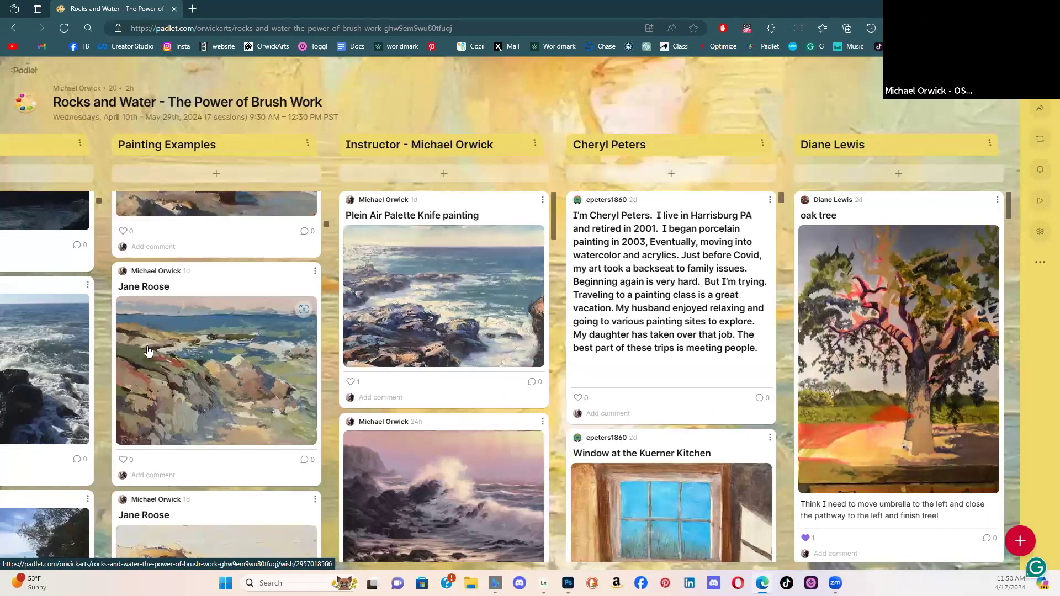
pyautogui.scroll(-1, 148, 394)
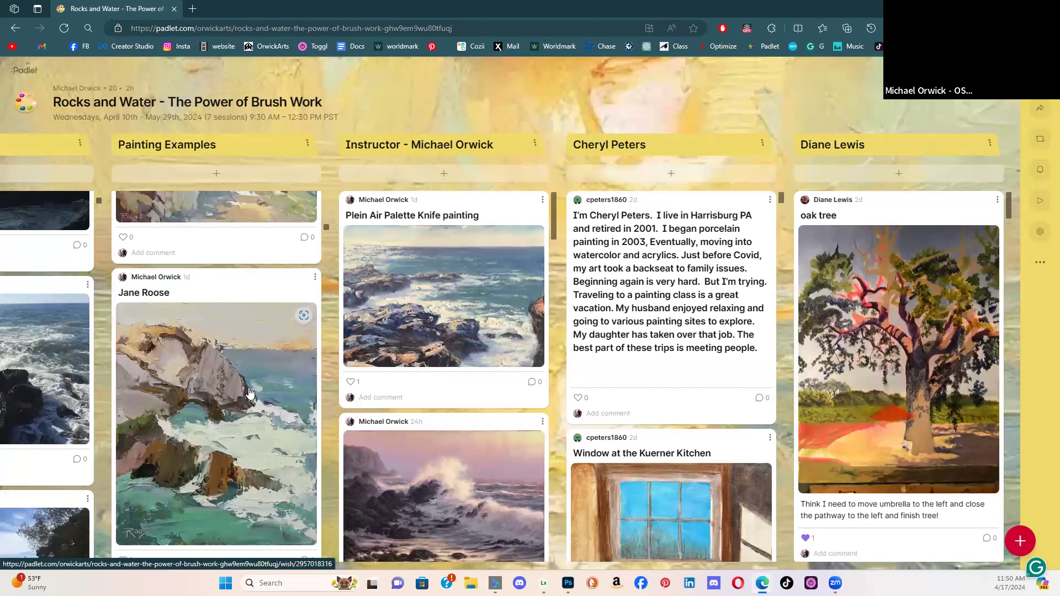
pyautogui.click(272, 411)
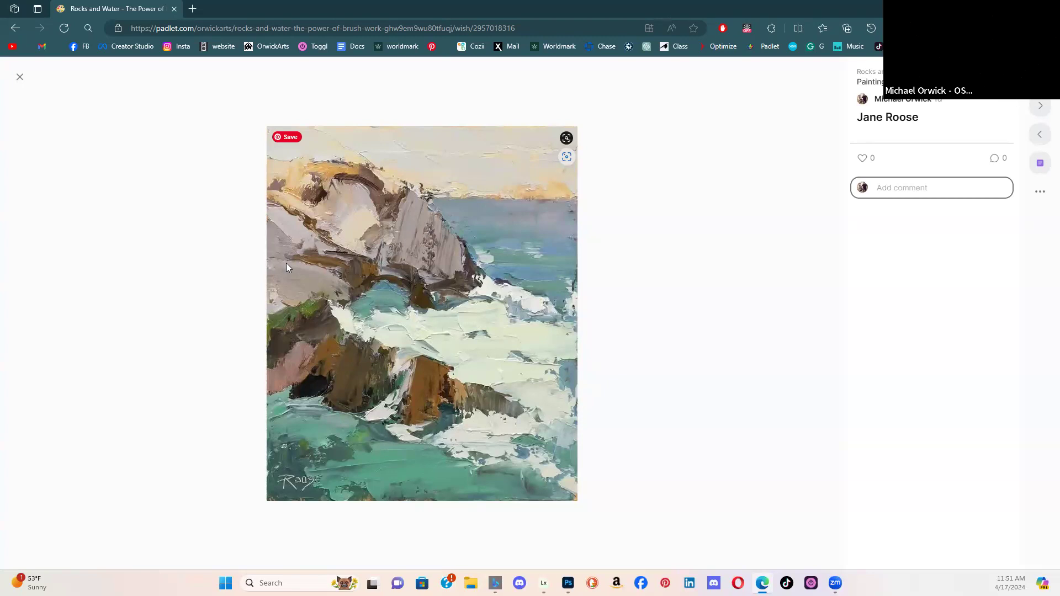
# - Close the enlarged cliffs painting and bring the Painting Examples column back into view on the board
pyautogui.click(20, 79)
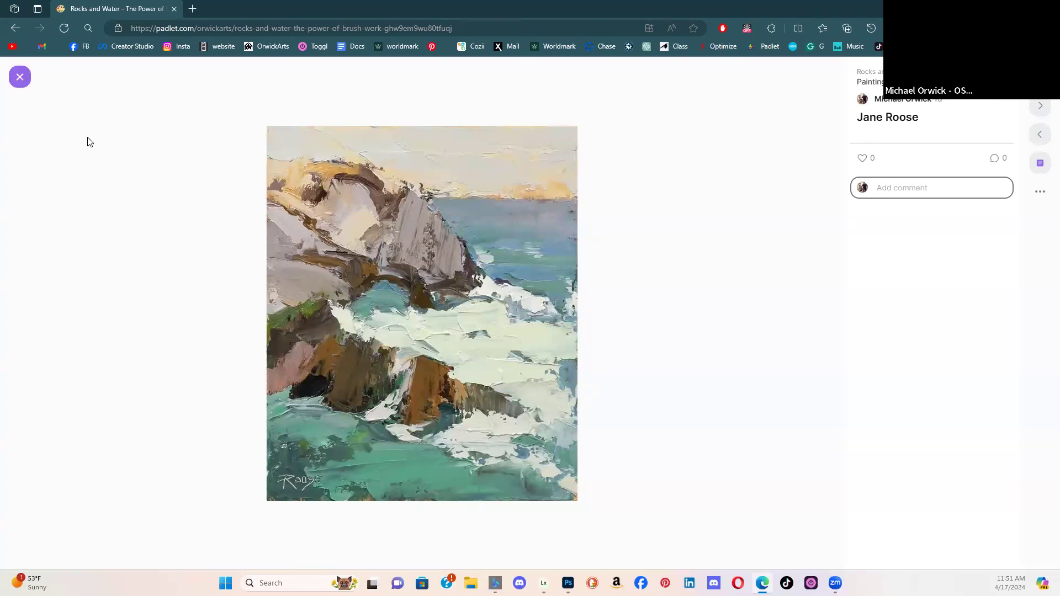
pyautogui.moveTo(463, 571); pyautogui.dragTo(278, 571)
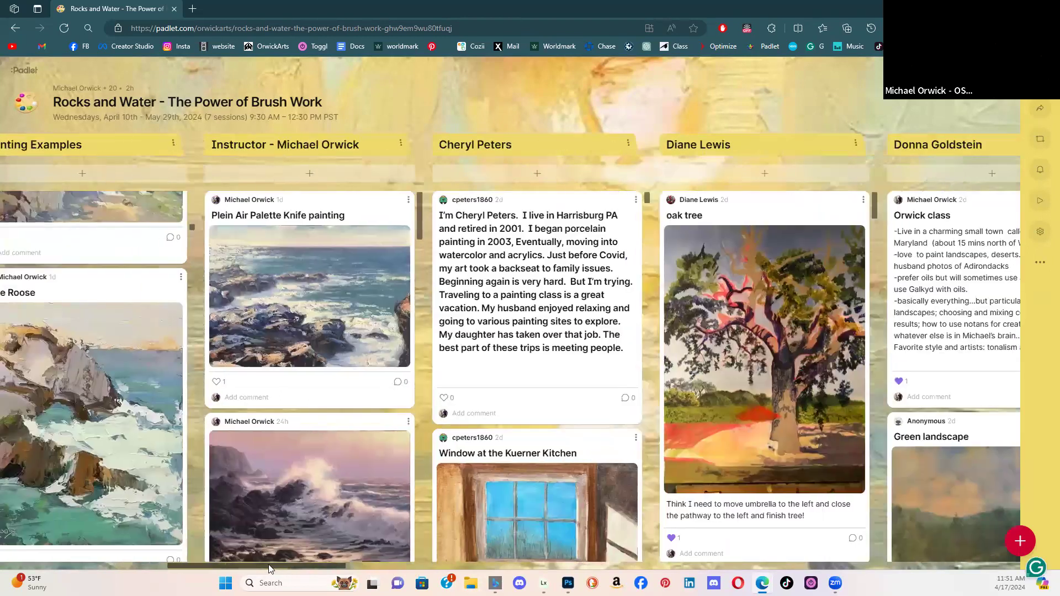
pyautogui.moveTo(228, 563); pyautogui.dragTo(191, 562)
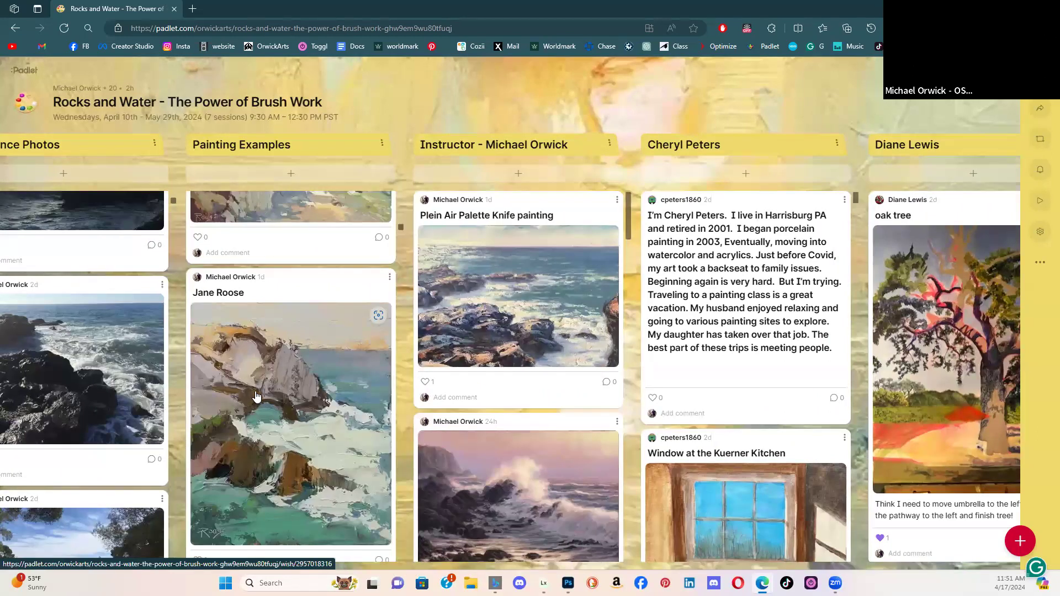
# - Browse further down the Painting Examples column, view the palette knife painting of beach rocks in foamy shallows enlarged, and close it
pyautogui.scroll(-5, 257, 395)
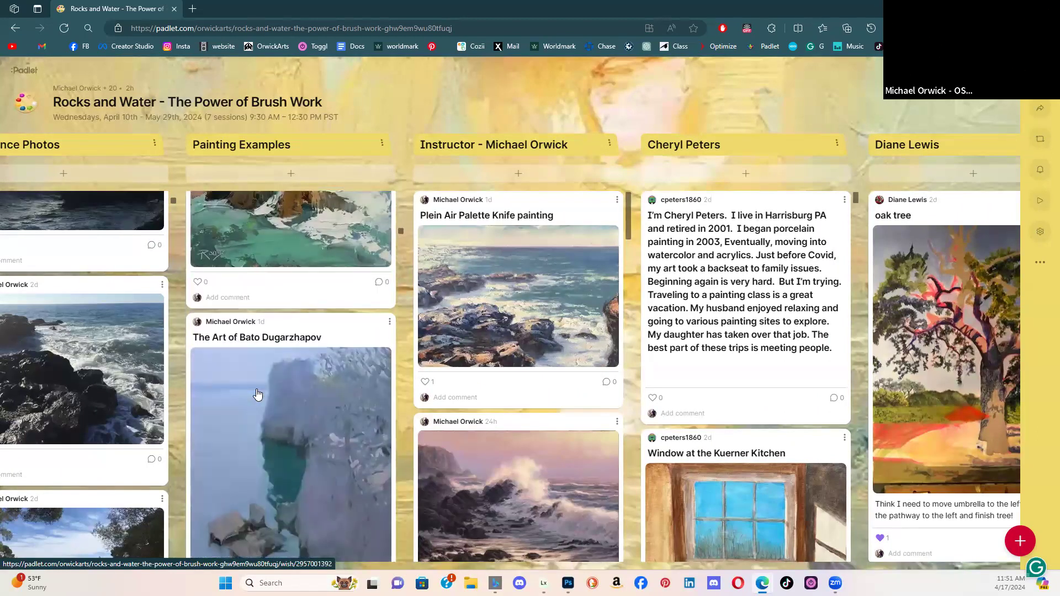
pyautogui.scroll(-8, 257, 393)
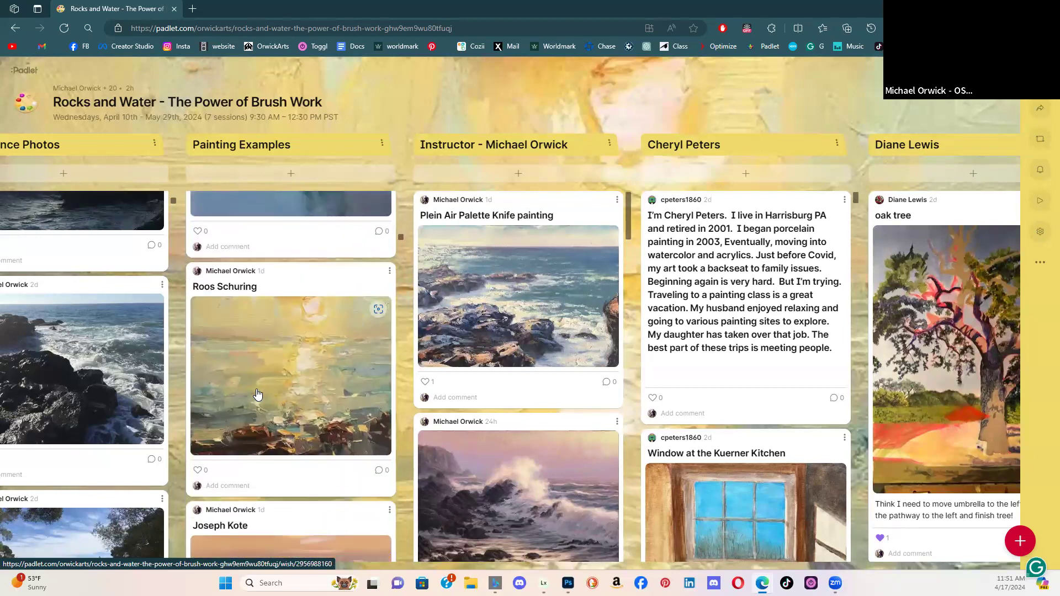
pyautogui.scroll(-3, 256, 394)
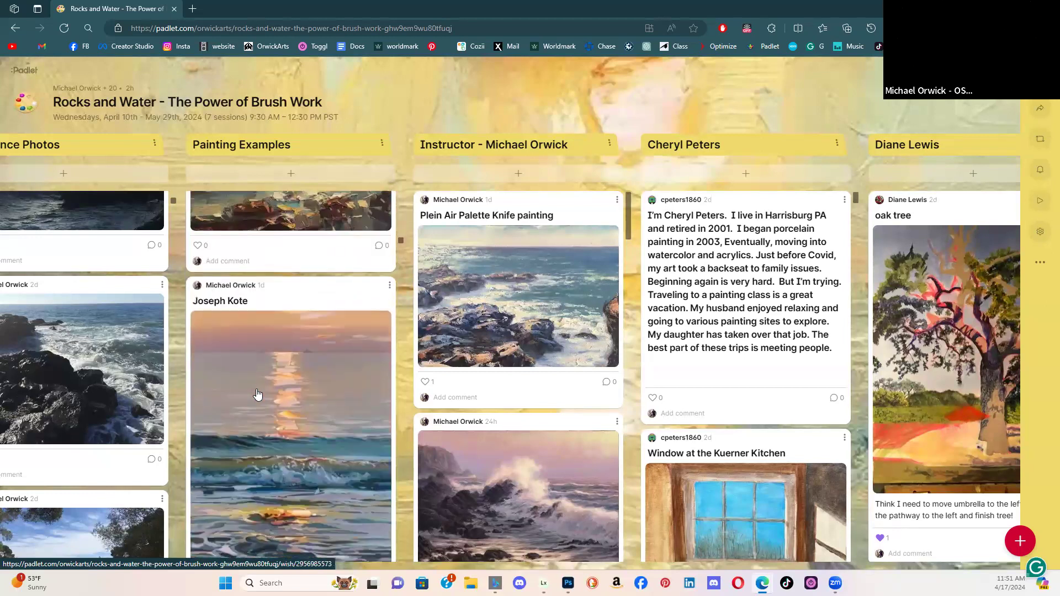
pyautogui.scroll(-2, 257, 394)
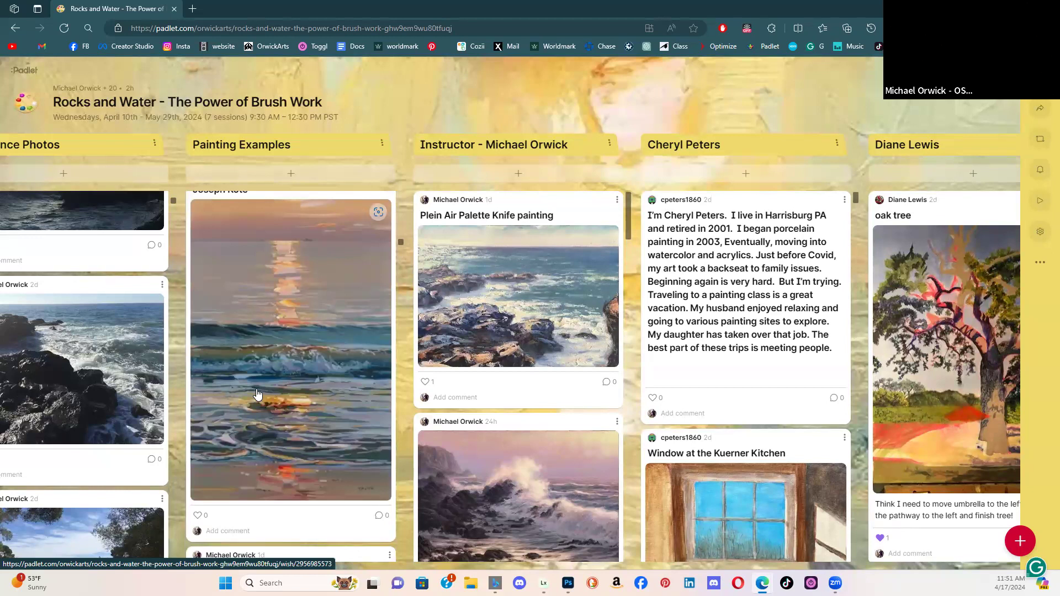
pyautogui.scroll(-5, 292, 374)
pyautogui.click(295, 381)
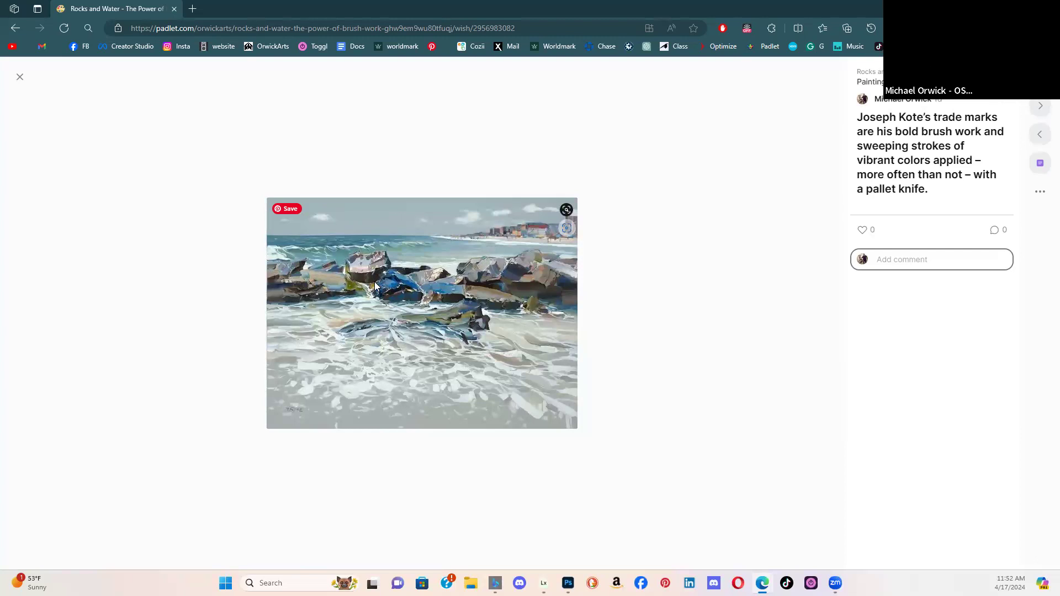
pyautogui.click(20, 79)
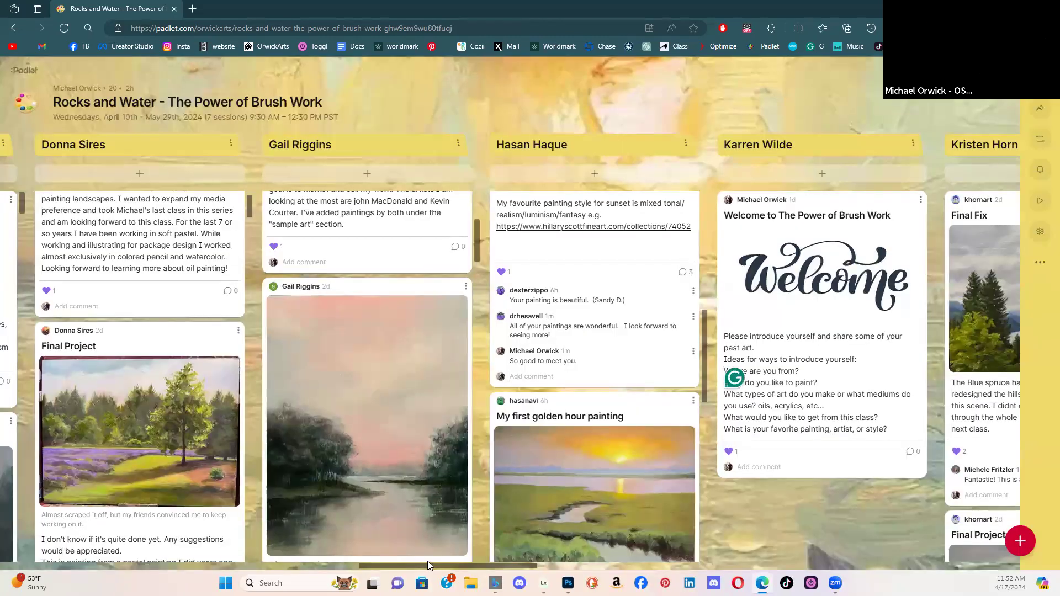
# - View the muted seascape of dark rocks and crashing waves enlarged from the Instructor column, and close it
pyautogui.moveTo(427, 566); pyautogui.dragTo(202, 562)
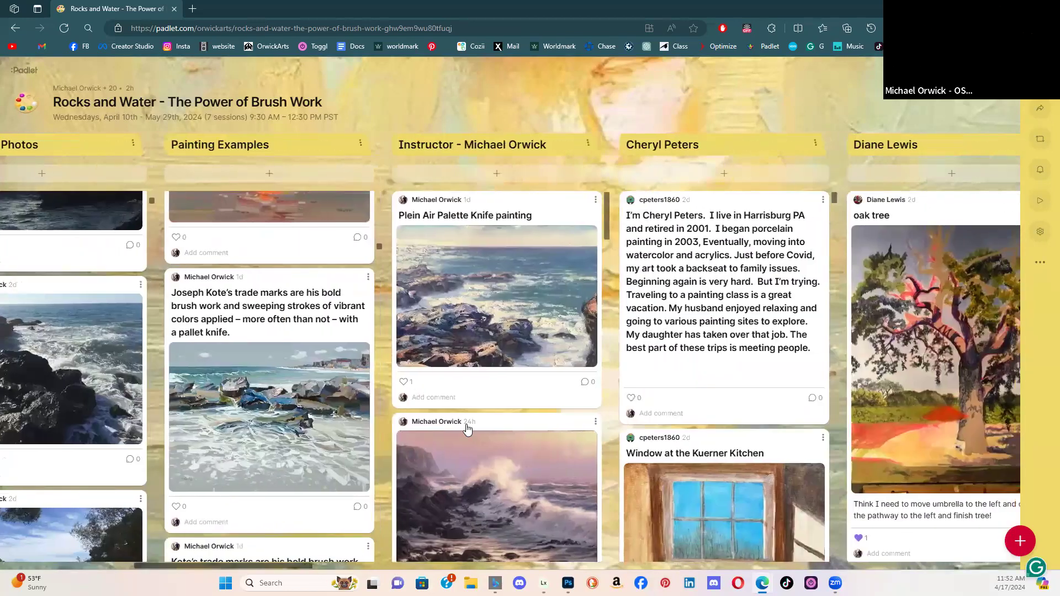
pyautogui.scroll(-5, 489, 404)
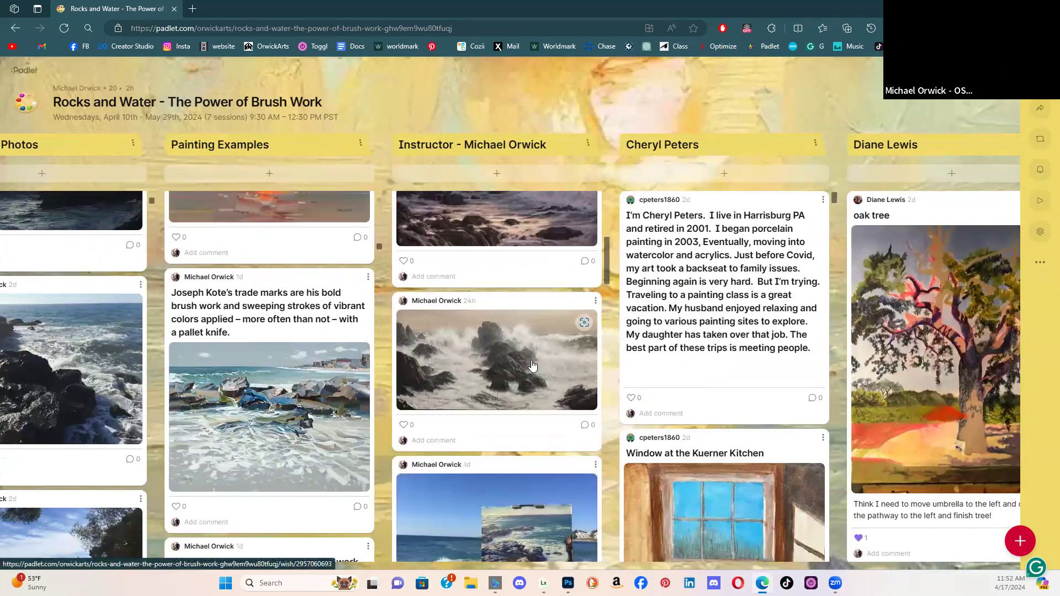
pyautogui.click(531, 364)
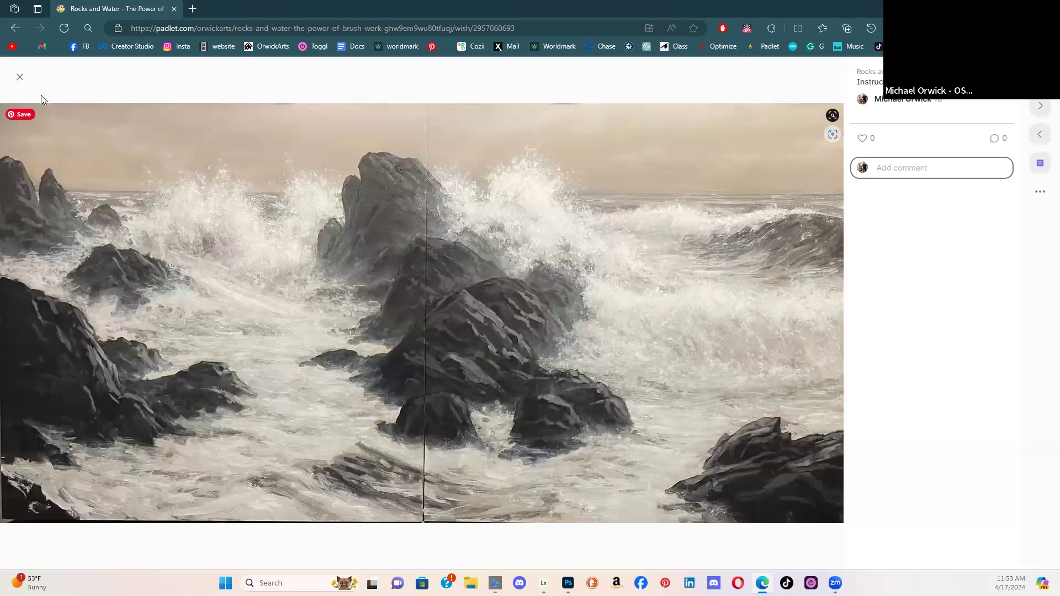
pyautogui.click(20, 76)
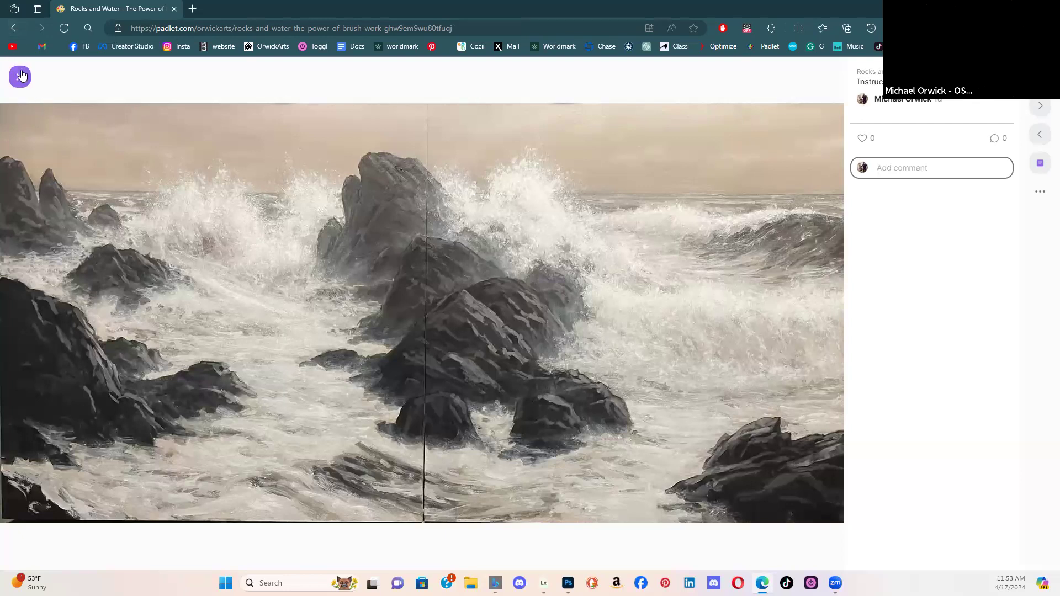
# - Browse the Instructor column, view the purple-toned seascape with a bursting wave enlarged, and close it
pyautogui.moveTo(450, 565); pyautogui.dragTo(251, 569)
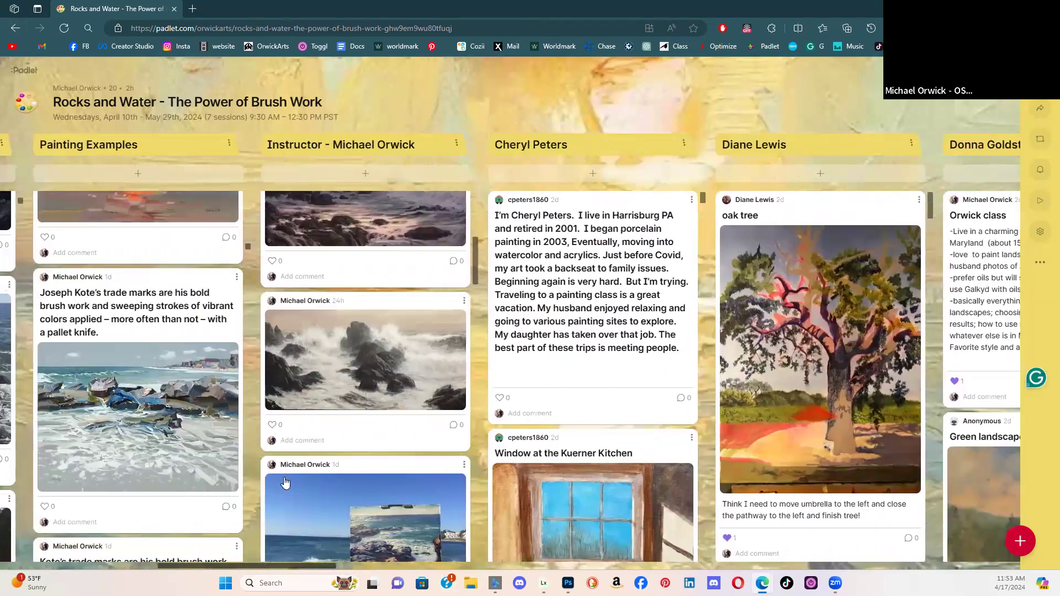
pyautogui.scroll(-10, 345, 393)
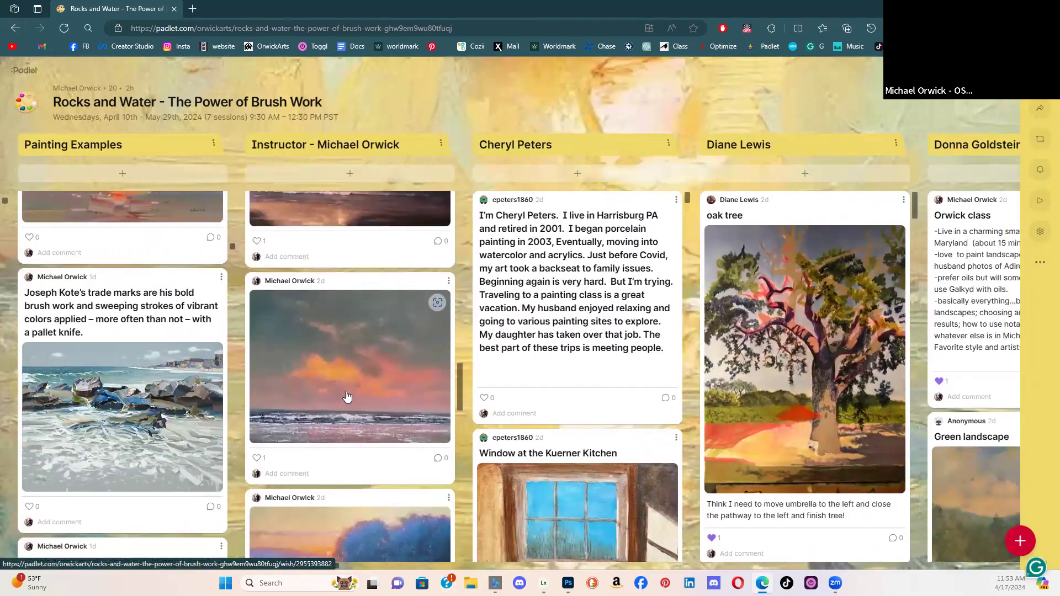
pyautogui.scroll(-10, 347, 396)
pyautogui.scroll(15, 347, 397)
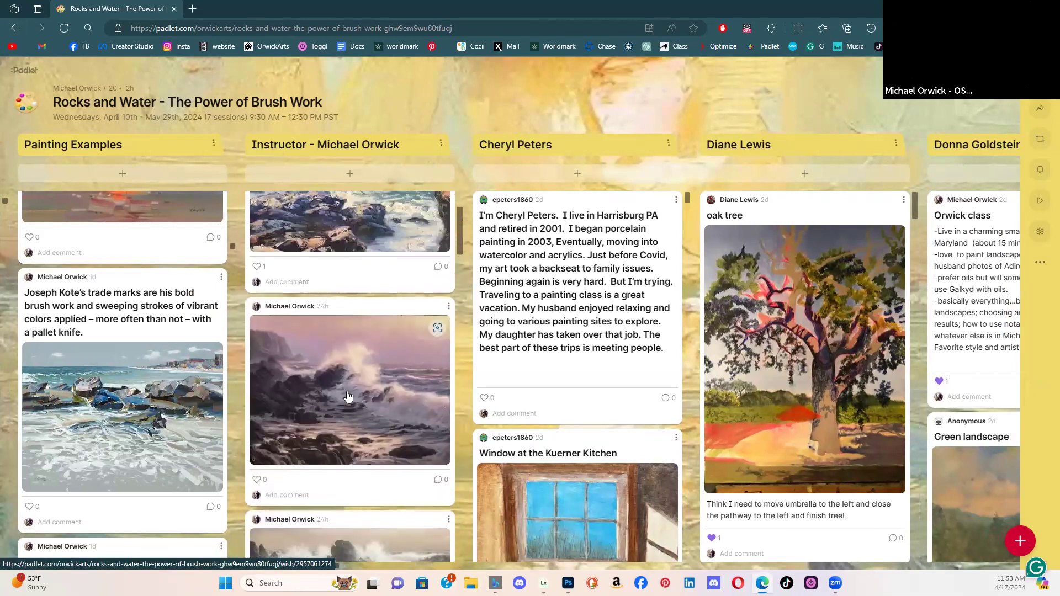
pyautogui.click(347, 422)
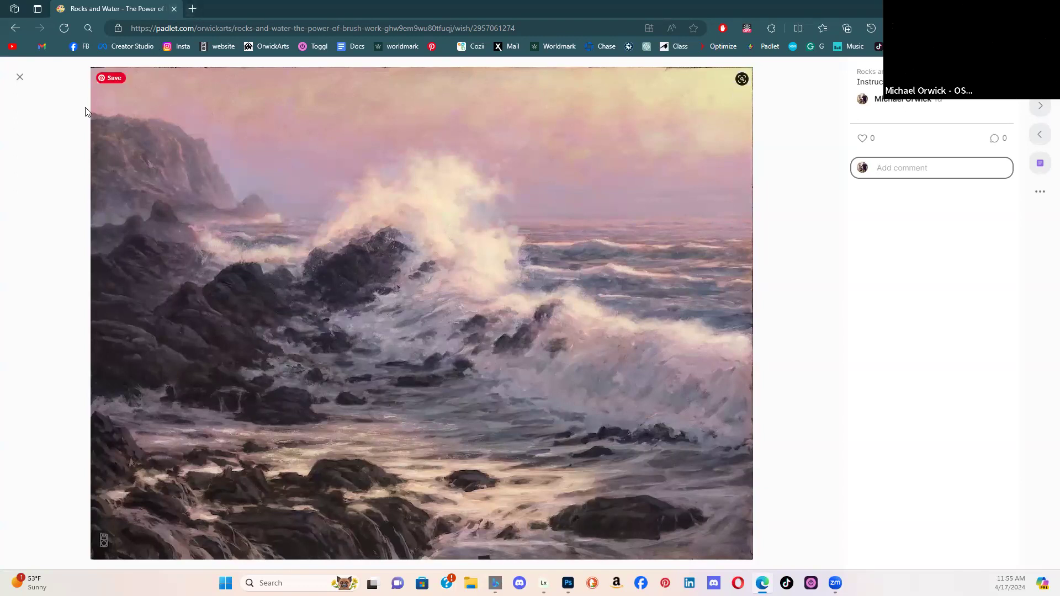
pyautogui.click(18, 78)
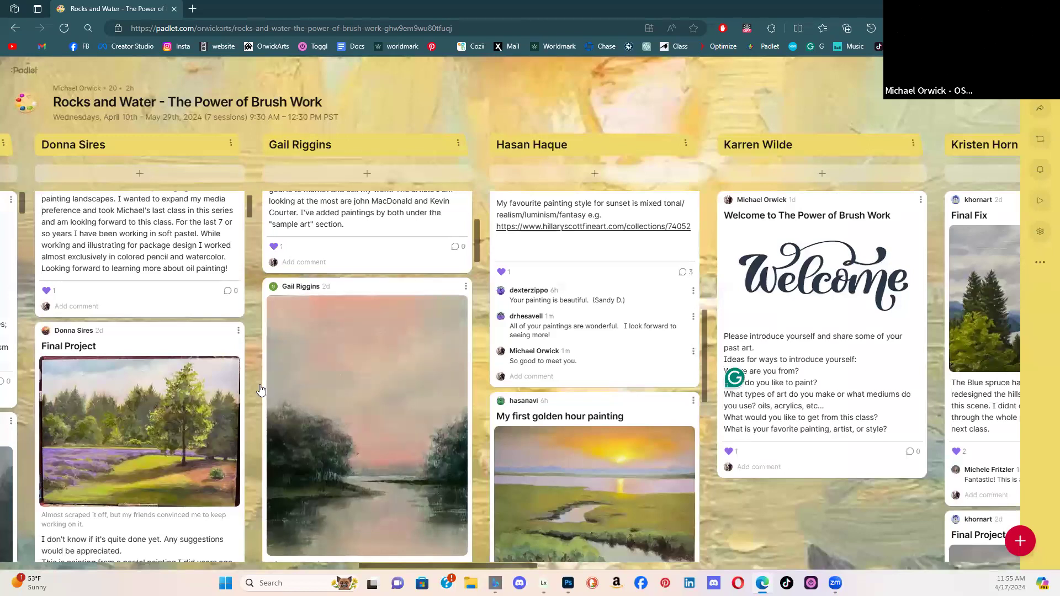
# - Add a post to the Instructor column with the image of a windswept tree above a sunset sea, and publish it
pyautogui.moveTo(408, 565); pyautogui.dragTo(214, 566)
pyautogui.scroll(1, 278, 367)
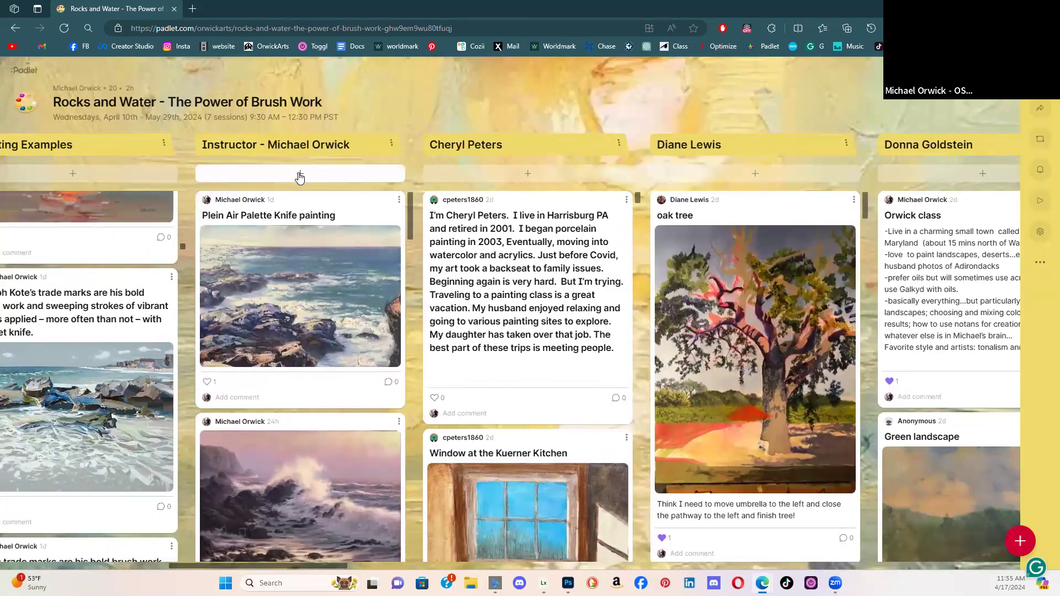
pyautogui.click(300, 174)
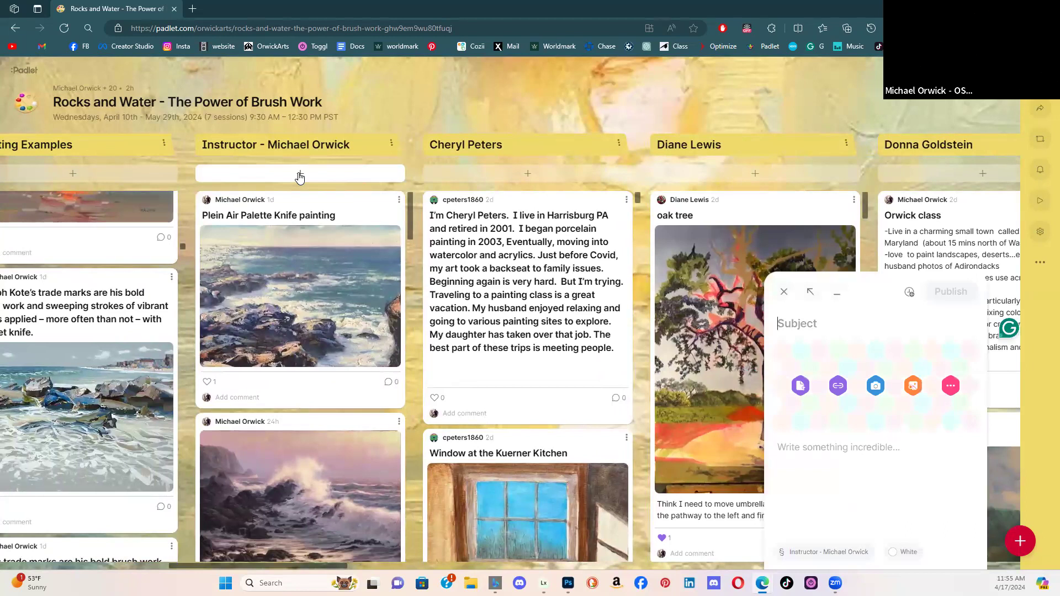
pyautogui.click(801, 385)
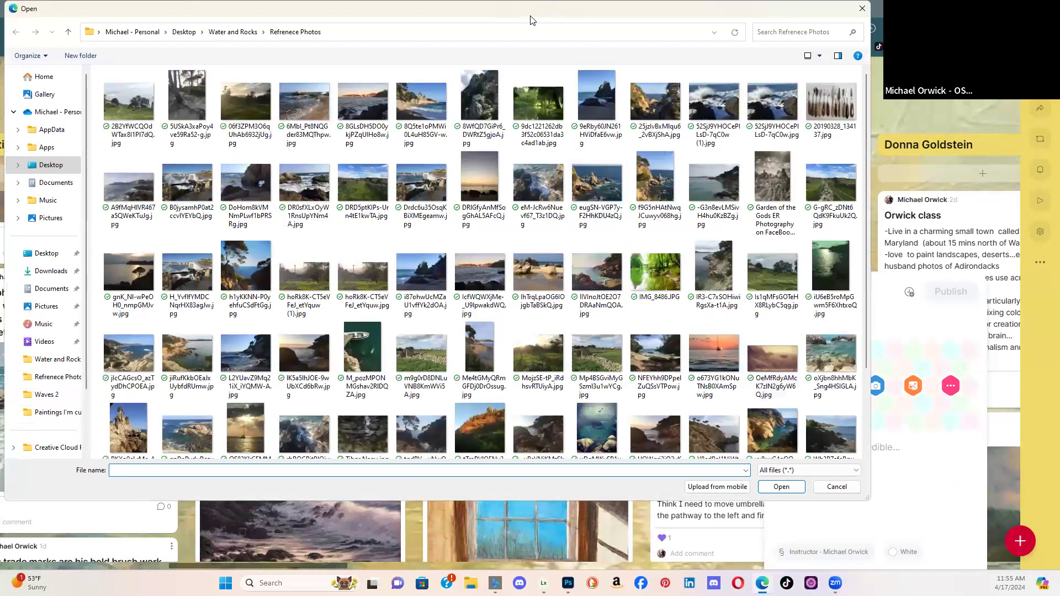
pyautogui.press('Escape')
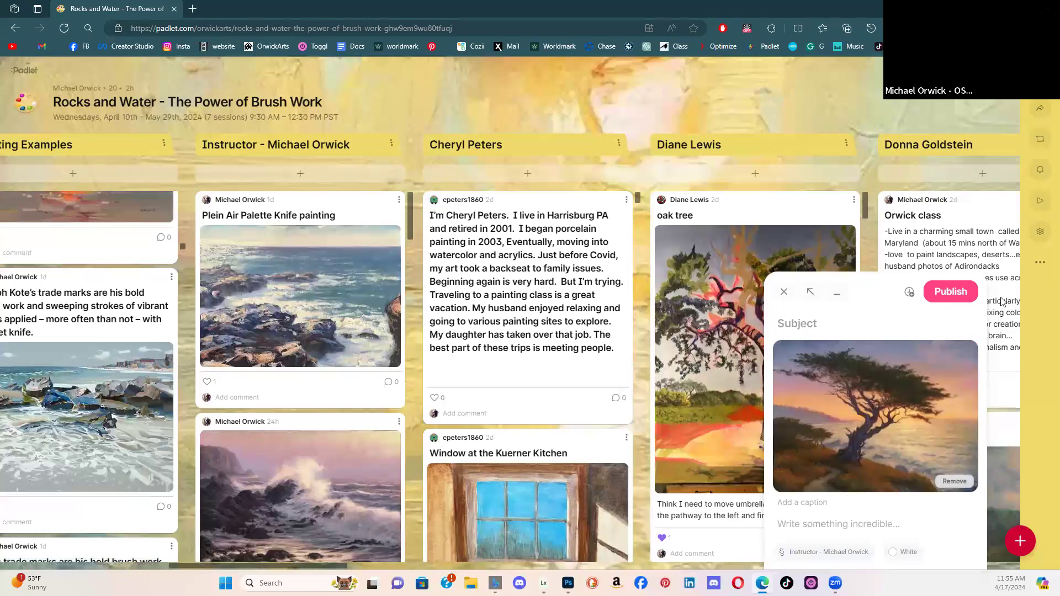
pyautogui.click(950, 292)
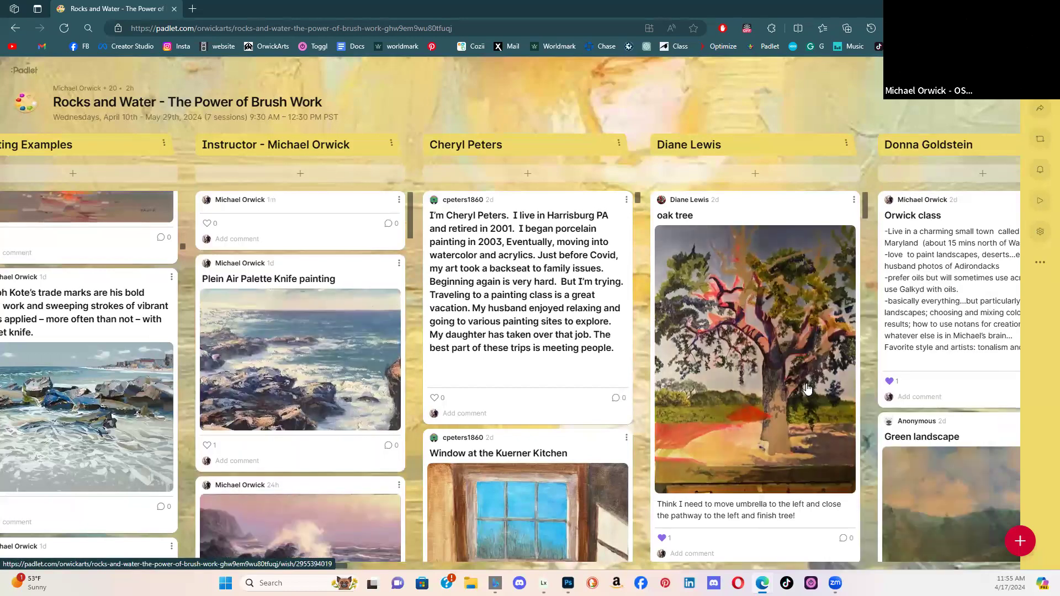
# - View the newly posted tree painting and the "Plein Air Palette Knife painting" enlarged in the Instructor column, closing each one
pyautogui.click(373, 282)
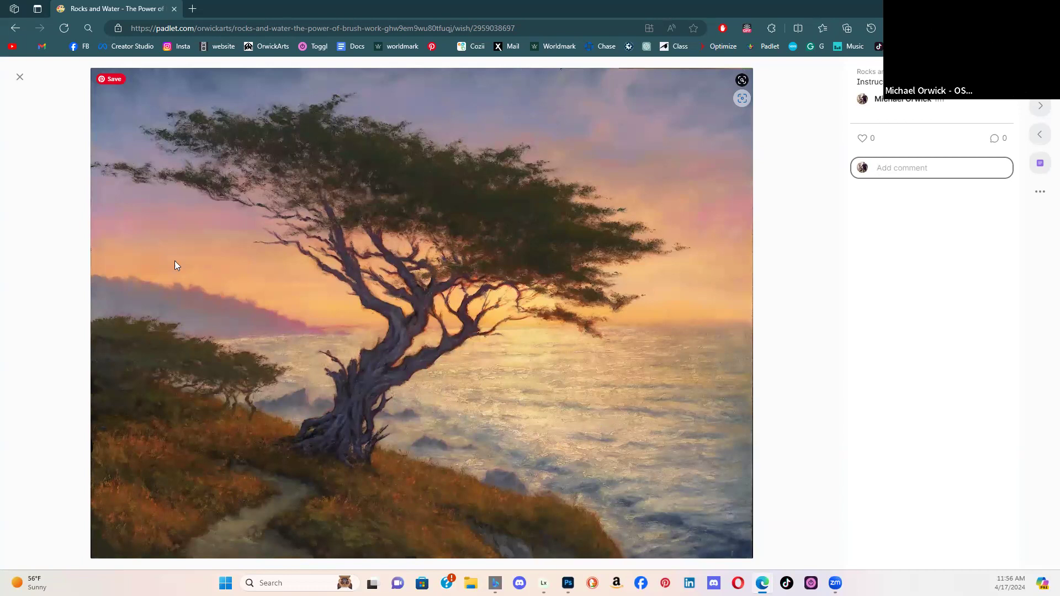
pyautogui.click(20, 77)
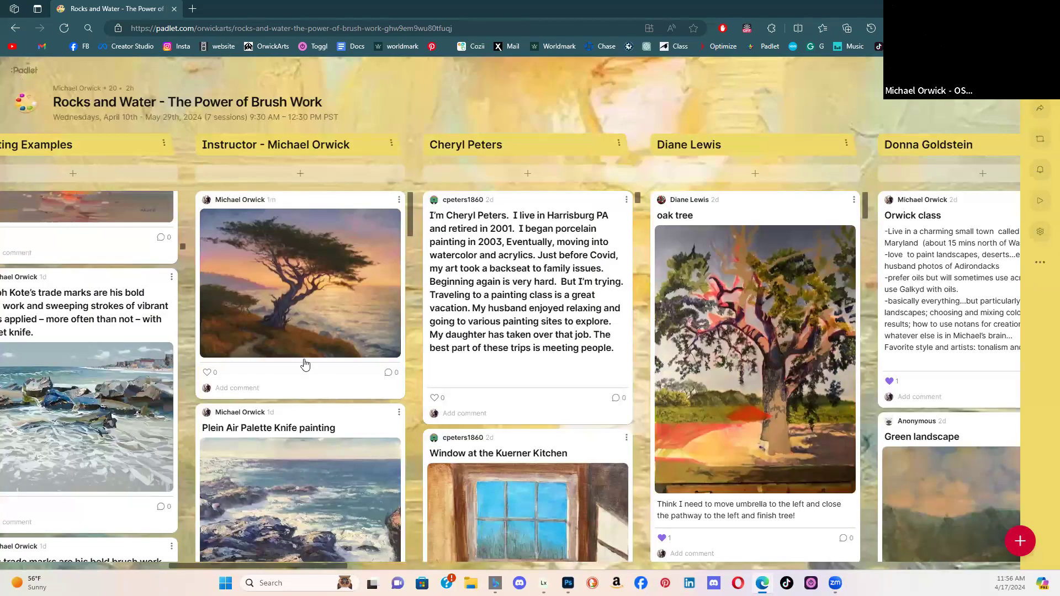
pyautogui.scroll(-3, 294, 517)
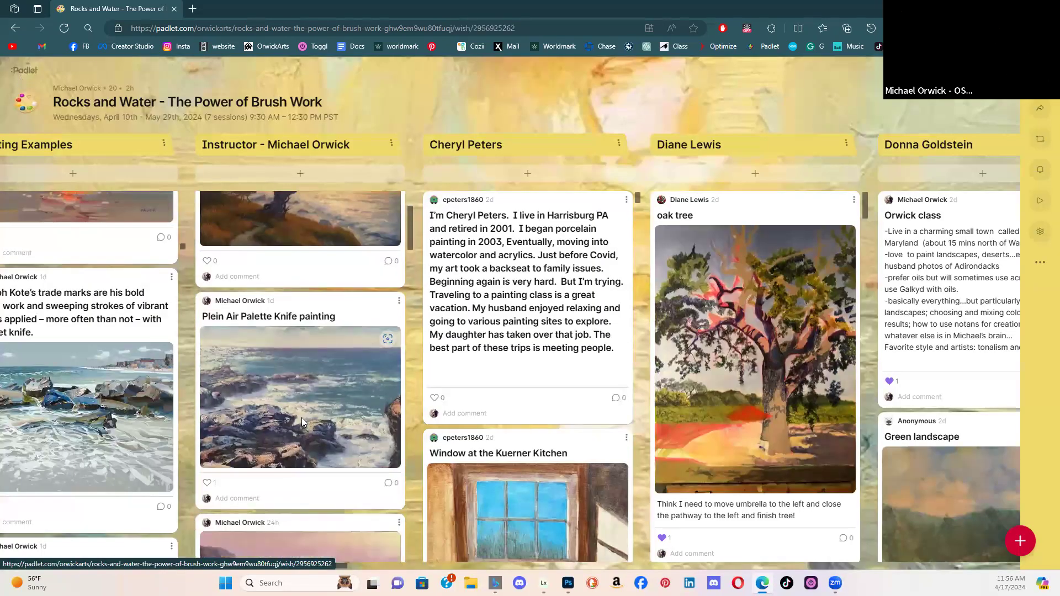
pyautogui.click(301, 417)
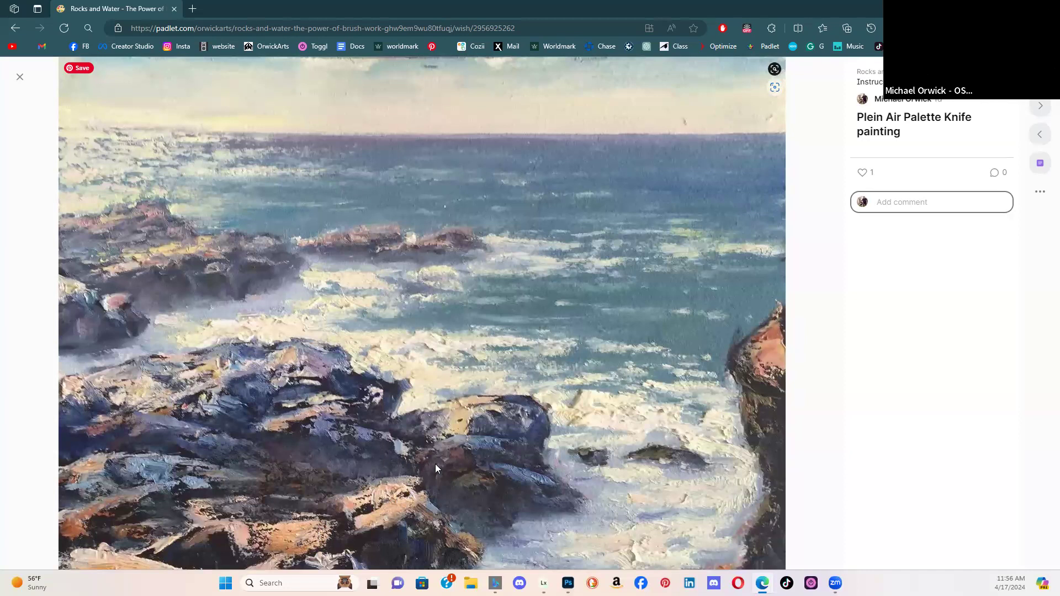
pyautogui.click(20, 77)
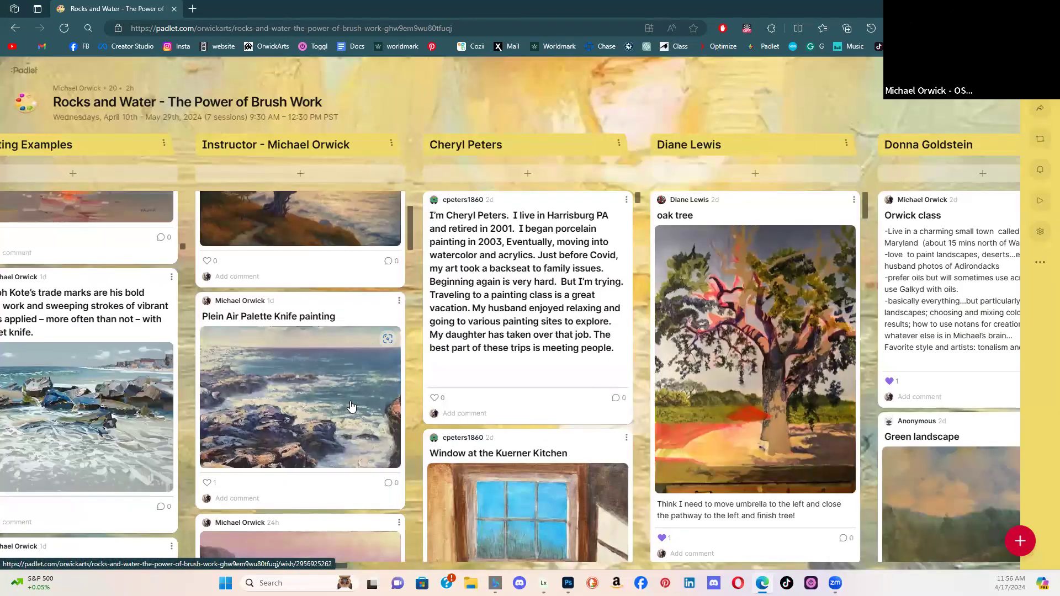
# - Go to the Reference Photos column and look through it up to the "Garden of the Gods" post
pyautogui.scroll(3, 315, 360)
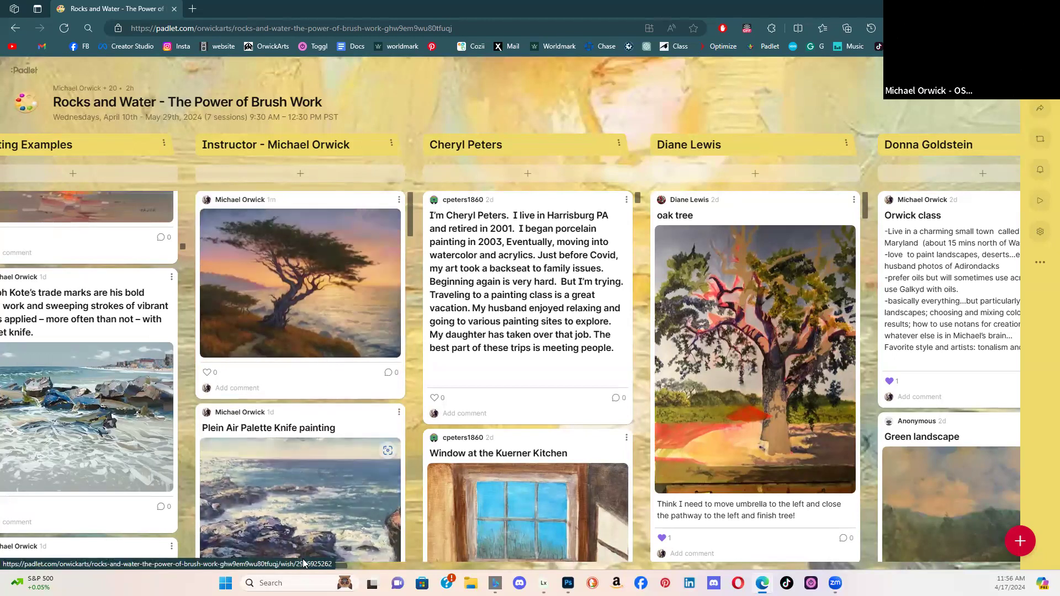
pyautogui.moveTo(255, 569); pyautogui.dragTo(45, 566)
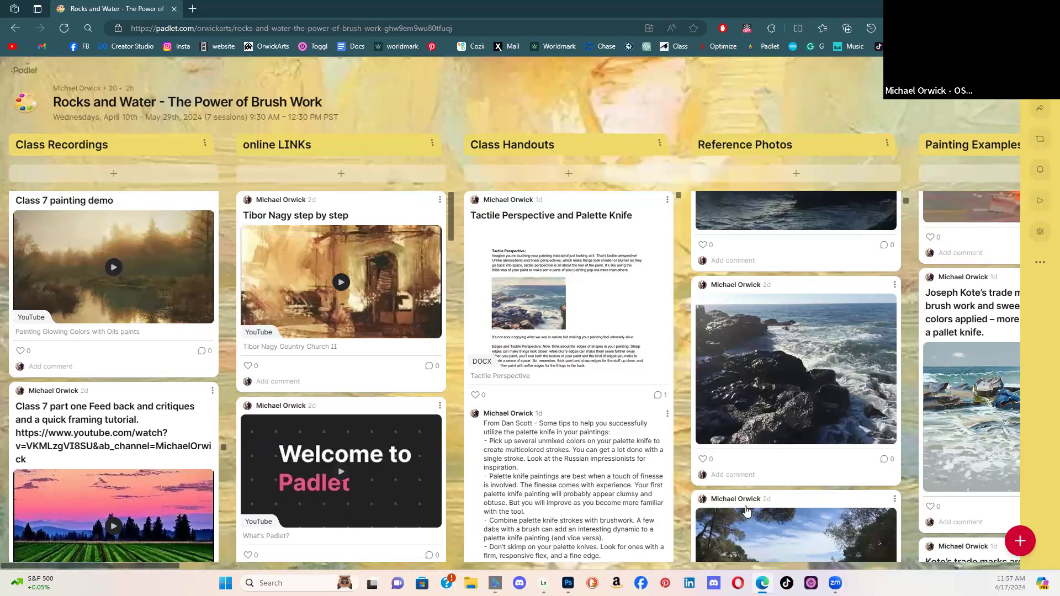
pyautogui.scroll(2, 783, 468)
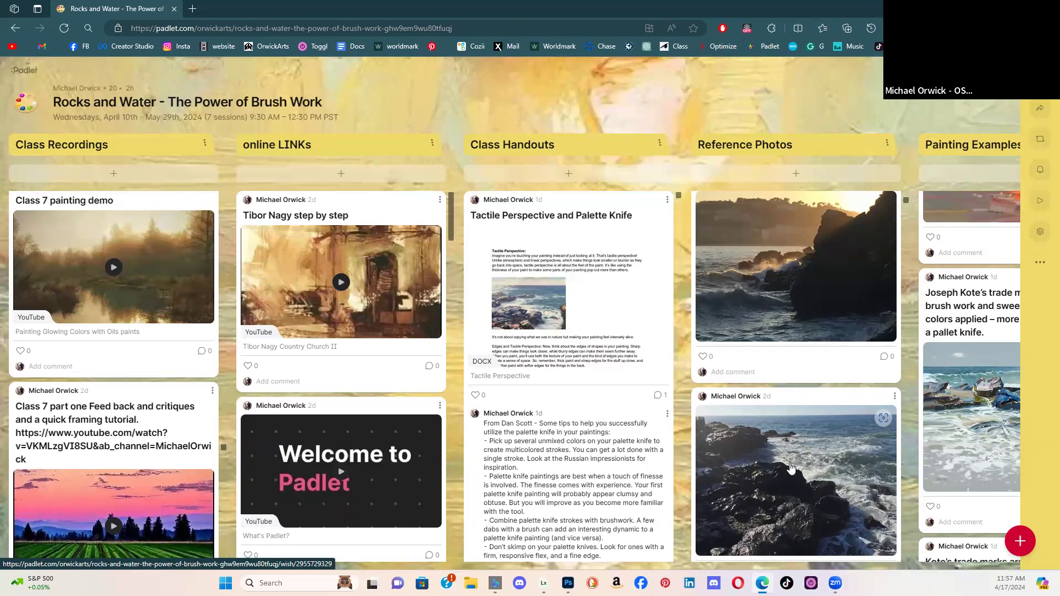
pyautogui.scroll(10, 790, 468)
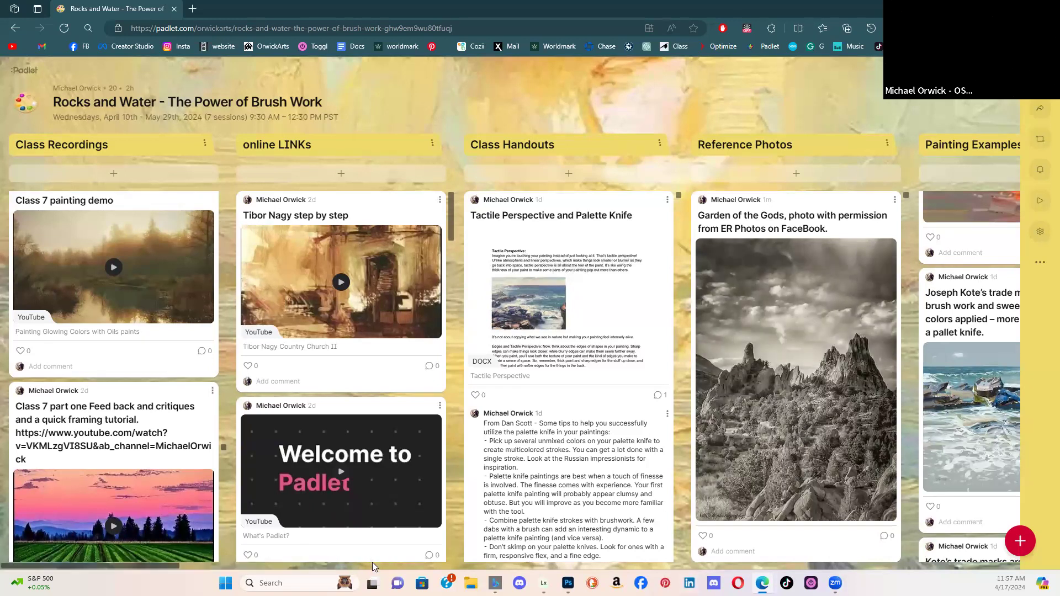
# - Return to the Instructor column and find the "Plein Air Palette Knife painting" post again
pyautogui.moveTo(152, 565); pyautogui.dragTo(355, 574)
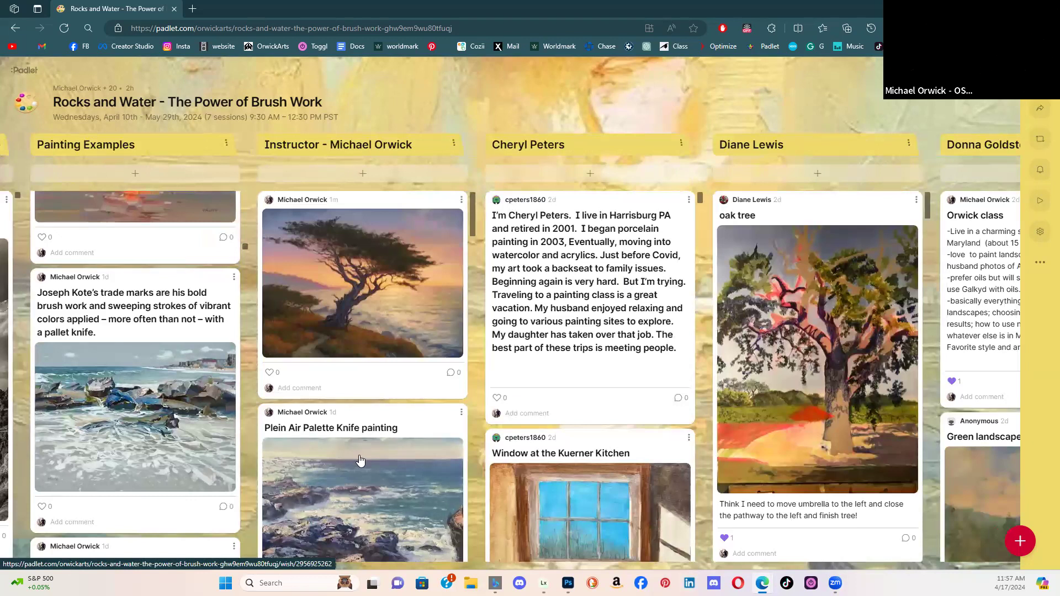
pyautogui.scroll(-3, 361, 461)
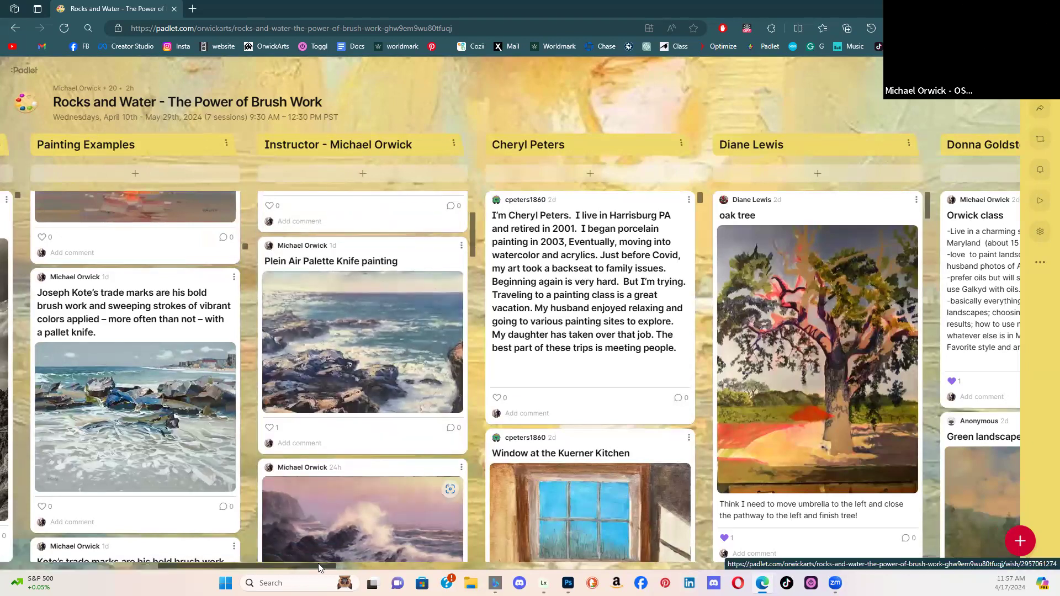
pyautogui.moveTo(318, 563); pyautogui.dragTo(333, 562)
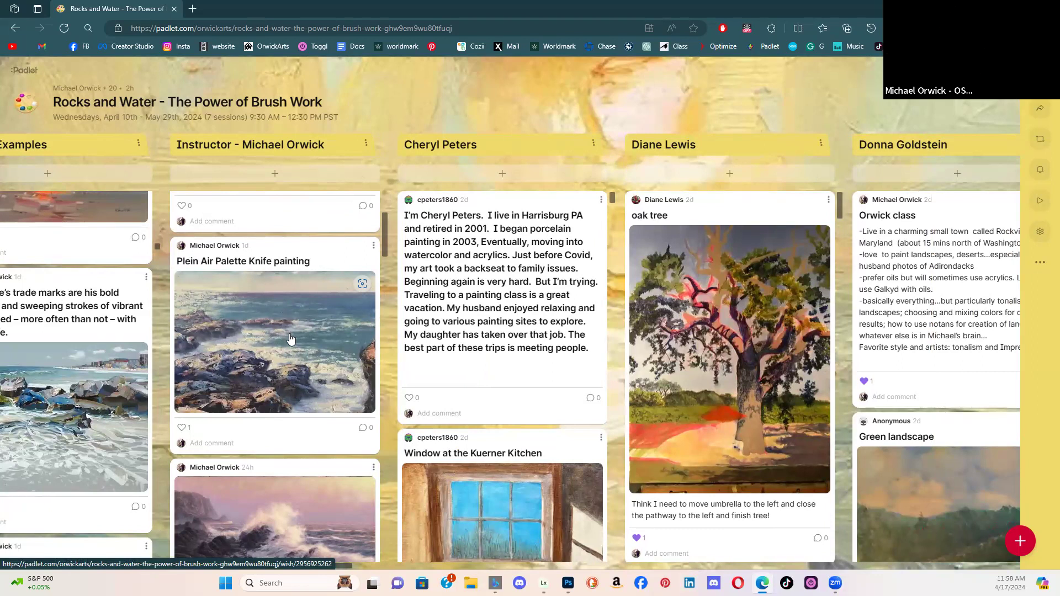
# - Add a post to the Instructor column with the "Whispers Of The Ocean 30x24" painting image and publish it
pyautogui.scroll(-10, 291, 338)
pyautogui.scroll(-10, 295, 341)
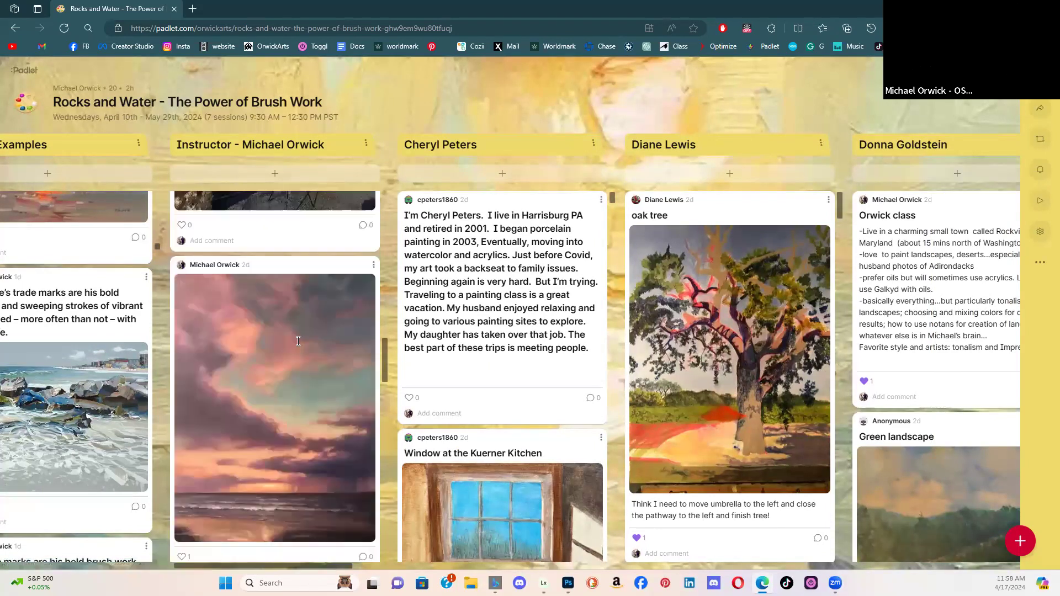
pyautogui.scroll(4, 296, 342)
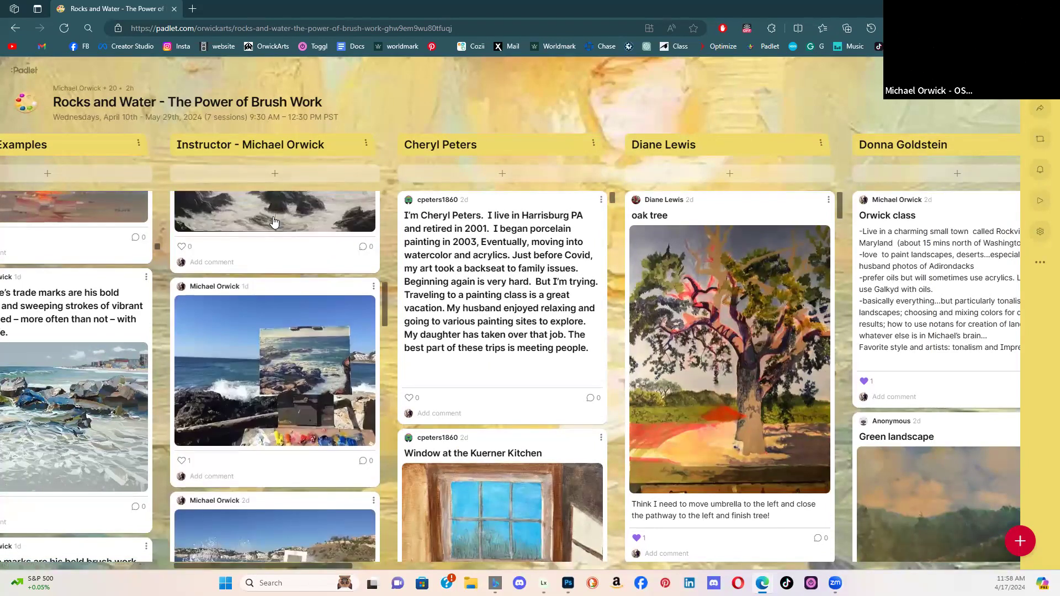
pyautogui.click(279, 182)
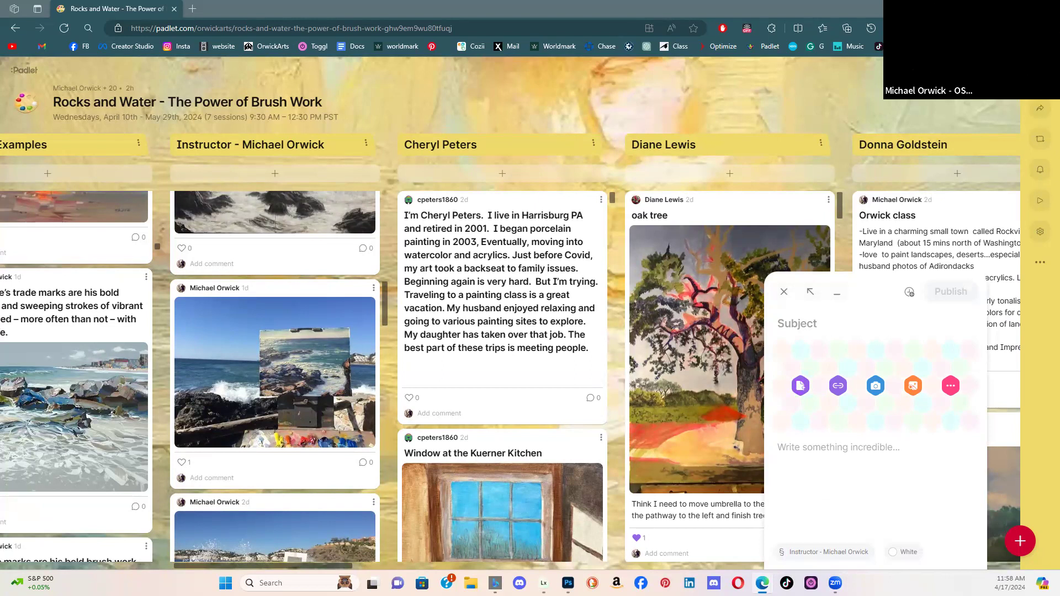
pyautogui.press('Return')
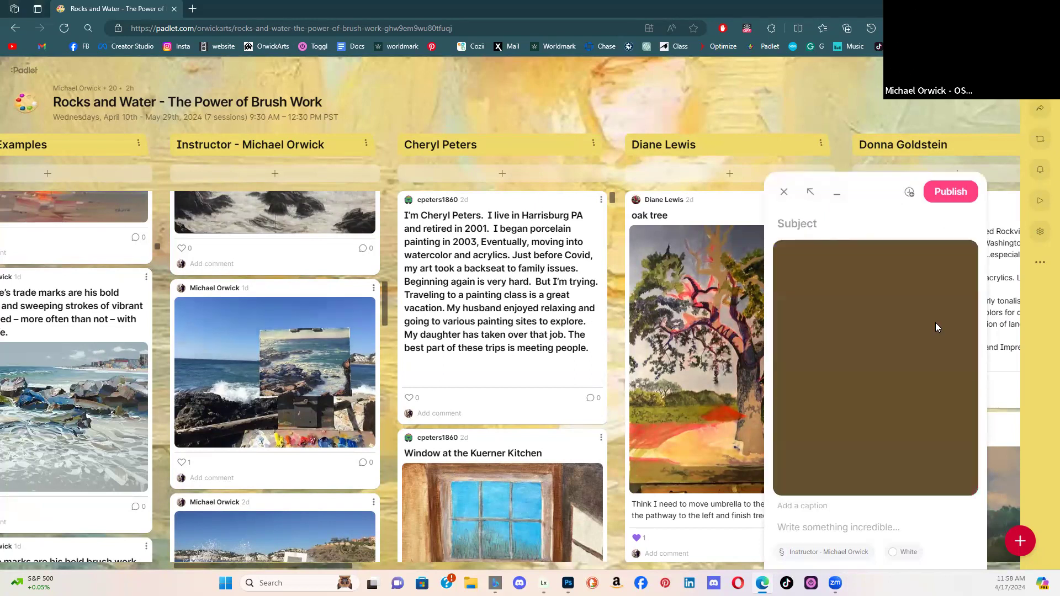
pyautogui.click(938, 193)
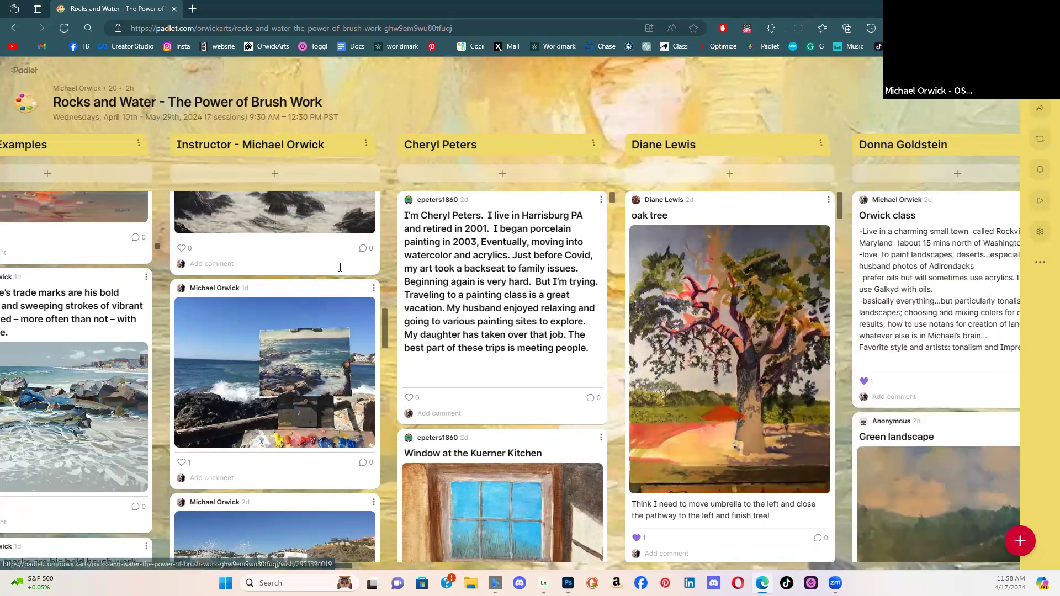
# - View the newly posted golden tree-and-sea painting enlarged in the Instructor column, and close it
pyautogui.scroll(-3, 339, 287)
pyautogui.scroll(5, 331, 309)
pyautogui.click(300, 330)
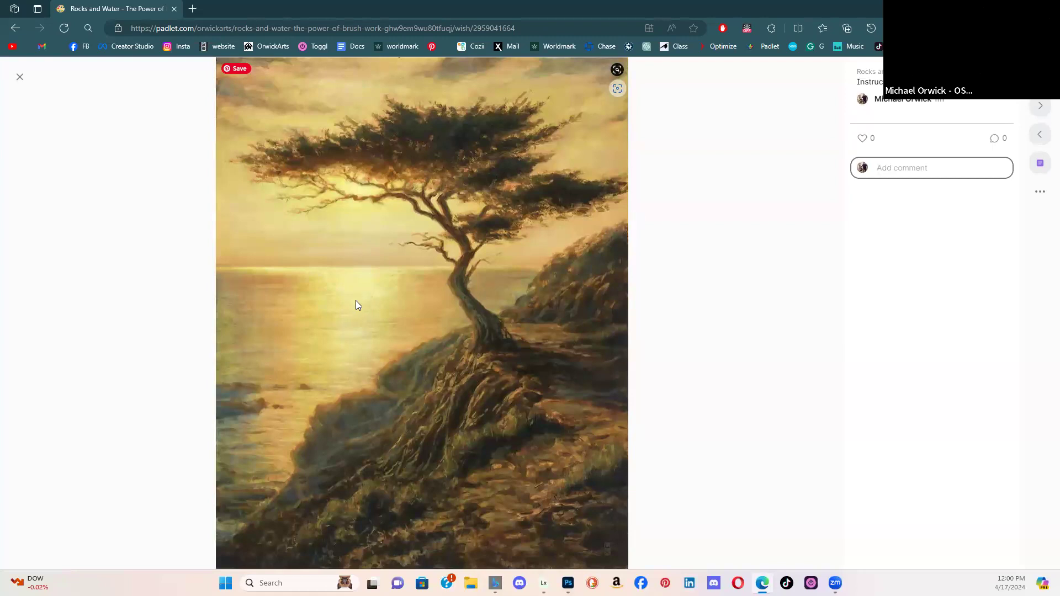
pyautogui.click(20, 77)
# - Examine the Instructor column's two tree paintings, the "Plein Air Palette Knife painting" and the wave painting, ending back at the newest post
pyautogui.scroll(-5, 295, 331)
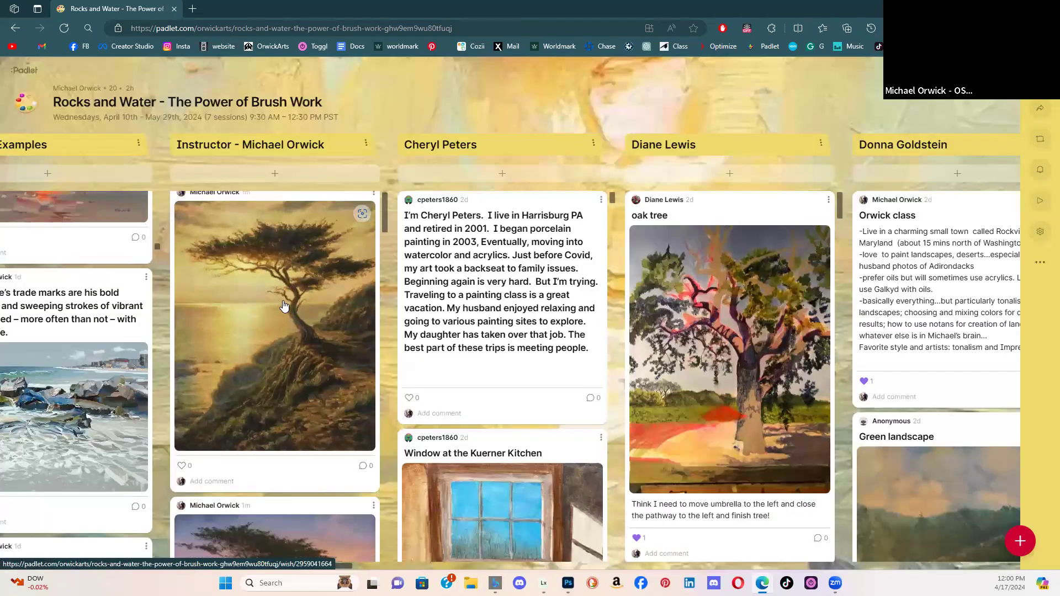
pyautogui.scroll(-3, 298, 361)
pyautogui.scroll(7, 295, 370)
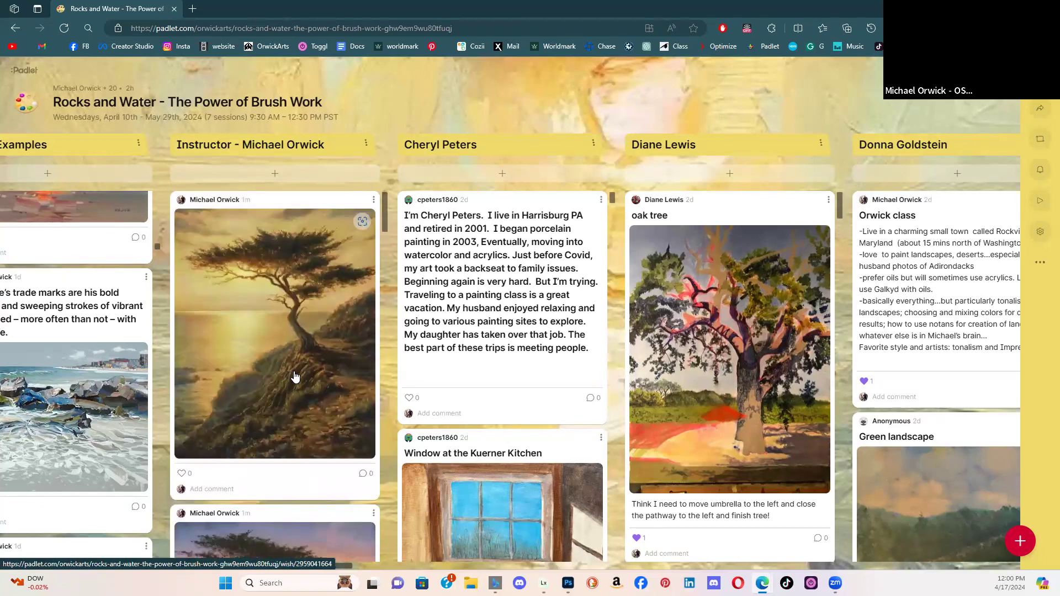
pyautogui.scroll(-2, 287, 398)
pyautogui.scroll(-2, 284, 431)
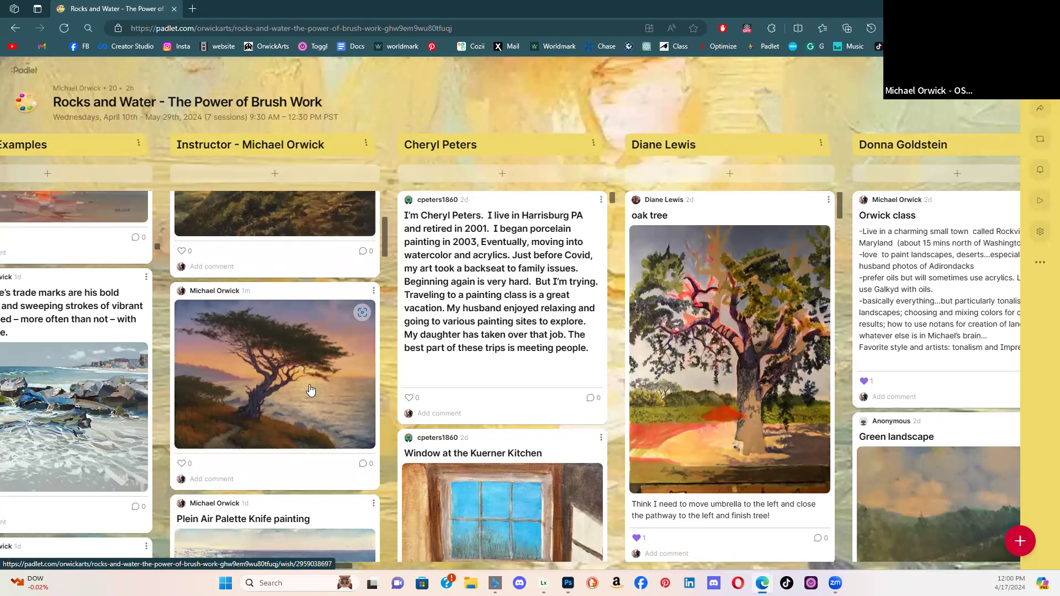
pyautogui.scroll(-10, 307, 402)
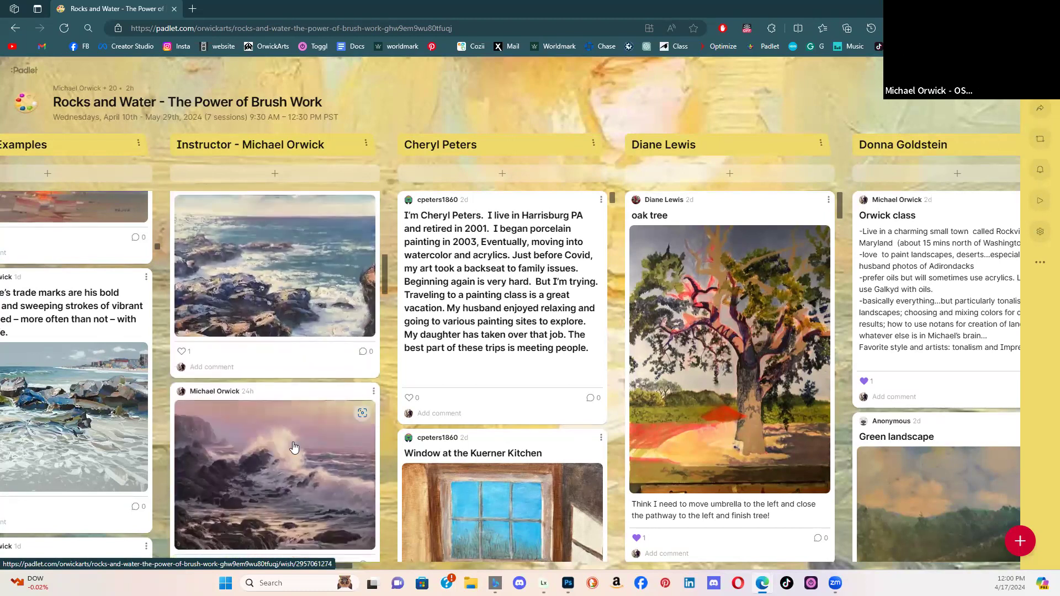
pyautogui.scroll(3, 287, 480)
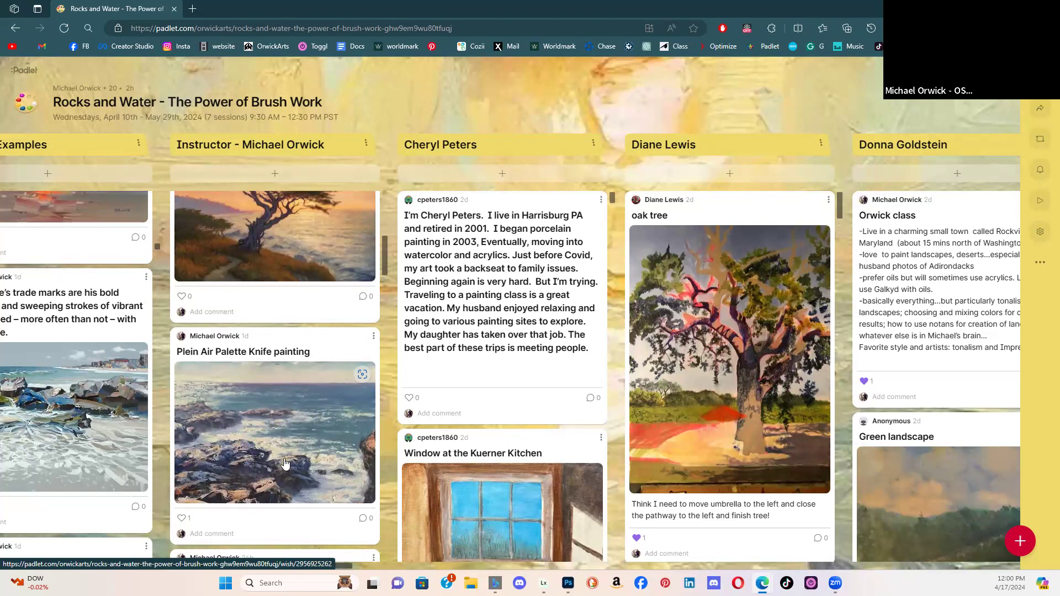
pyautogui.scroll(1, 315, 452)
pyautogui.scroll(-2, 309, 467)
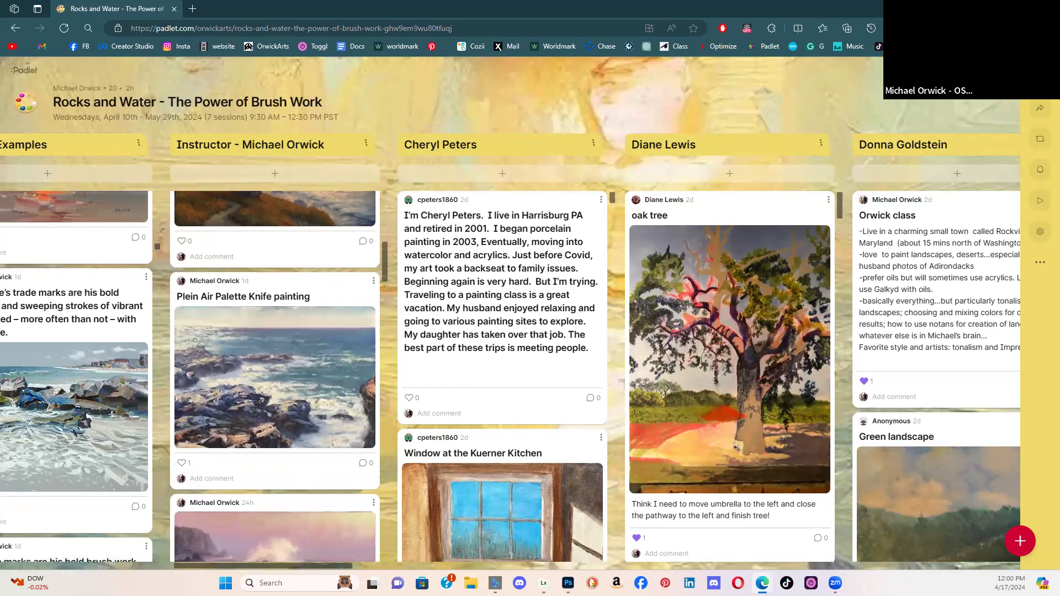
pyautogui.scroll(4, 314, 451)
pyautogui.scroll(3, 313, 470)
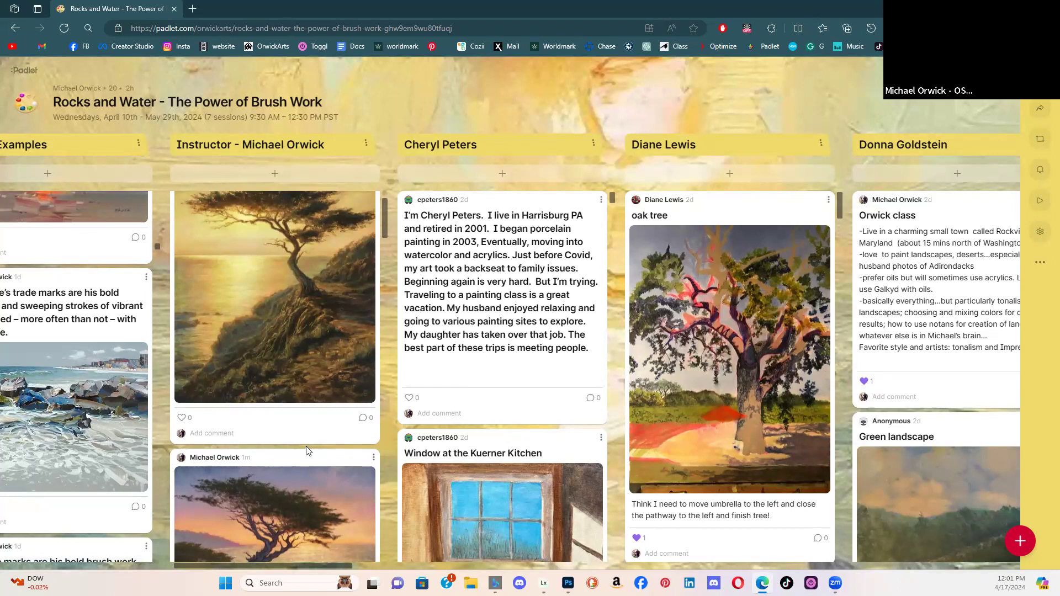
pyautogui.scroll(1, 294, 349)
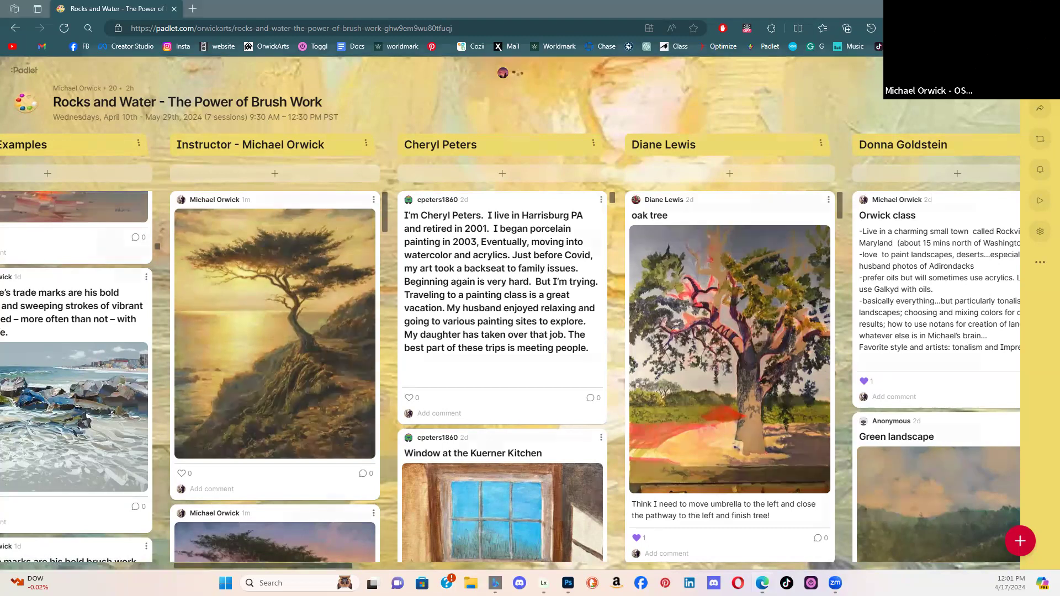
# - Go to Facebook in the browser and open the artist's own page
pyautogui.press('super+e')
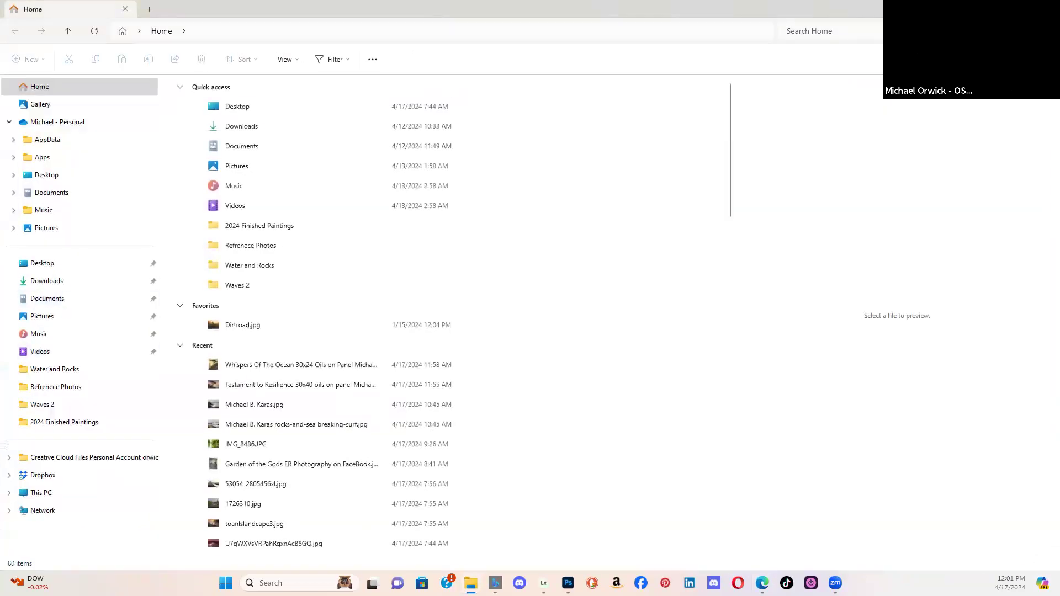
pyautogui.hotkey('alt', 'Tab')
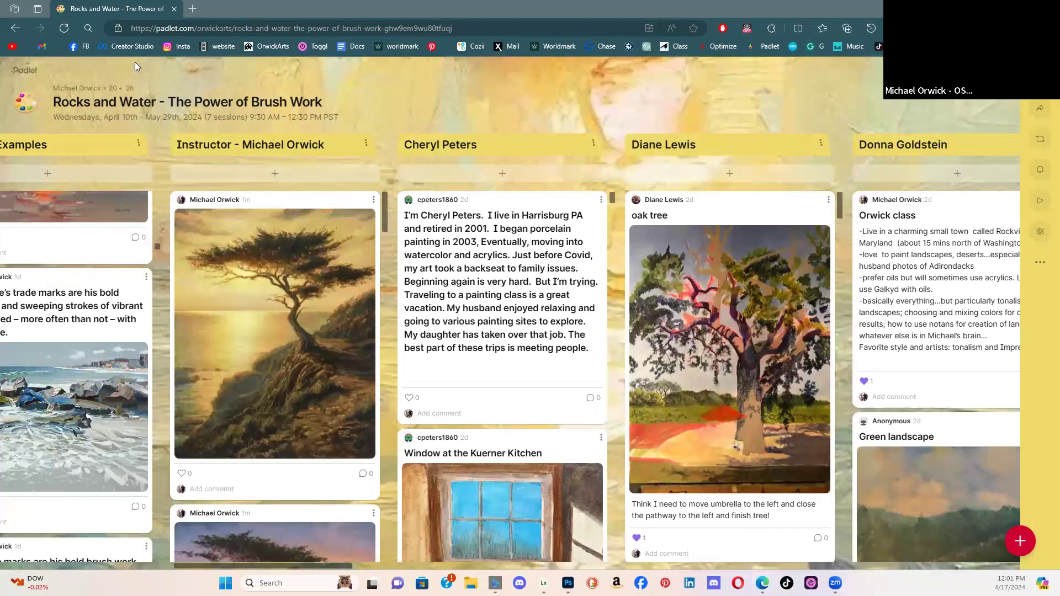
pyautogui.click(82, 47)
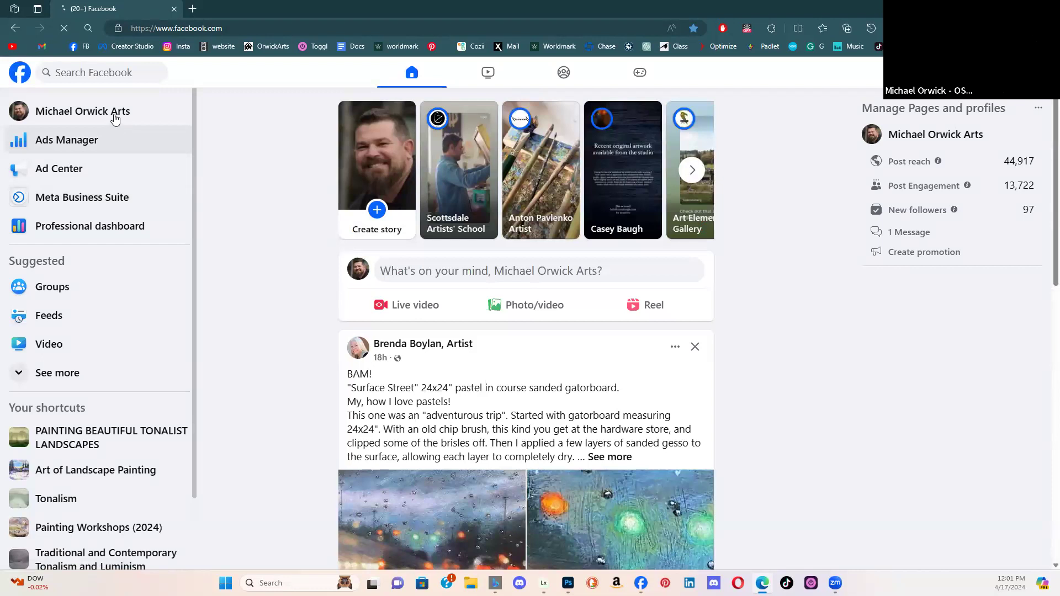
pyautogui.click(135, 128)
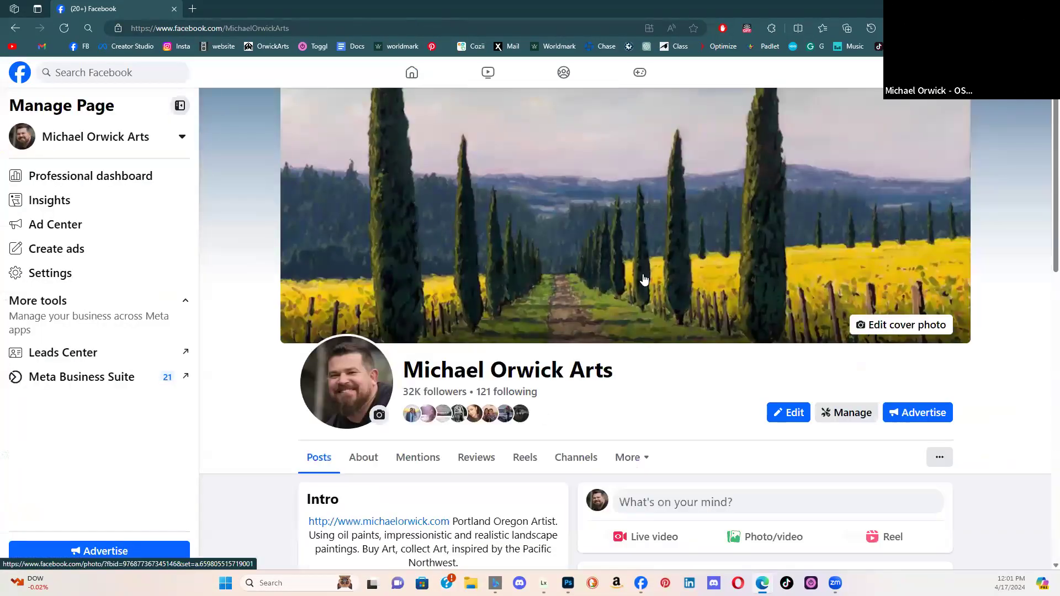
# - Find the April 8 post about the underpainting on the artist's page and open its photo of the tree painting on the easel
pyautogui.scroll(-4, 646, 281)
pyautogui.scroll(-8, 647, 282)
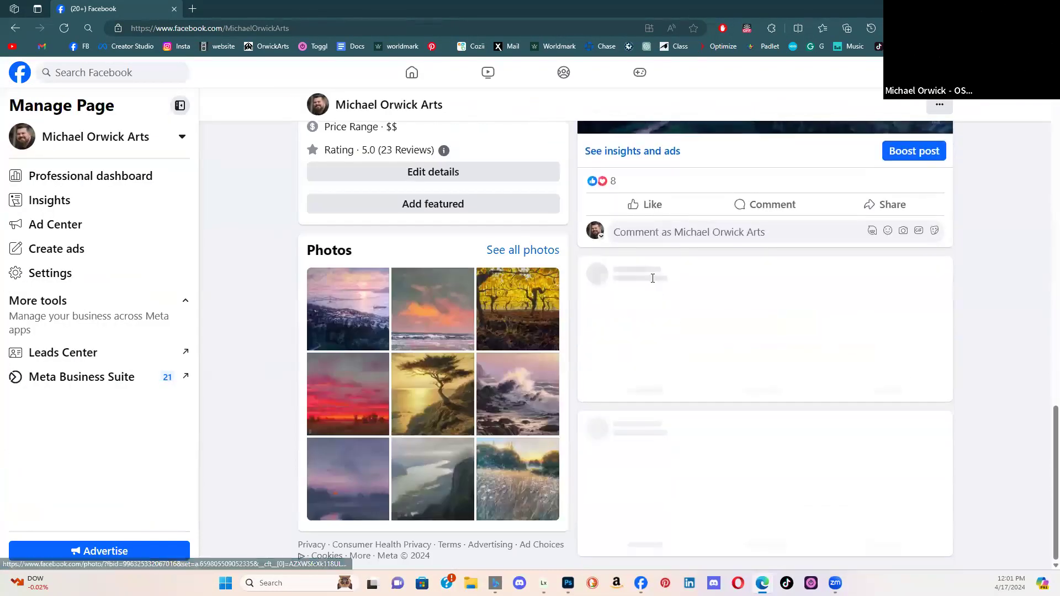
pyautogui.scroll(-10, 652, 278)
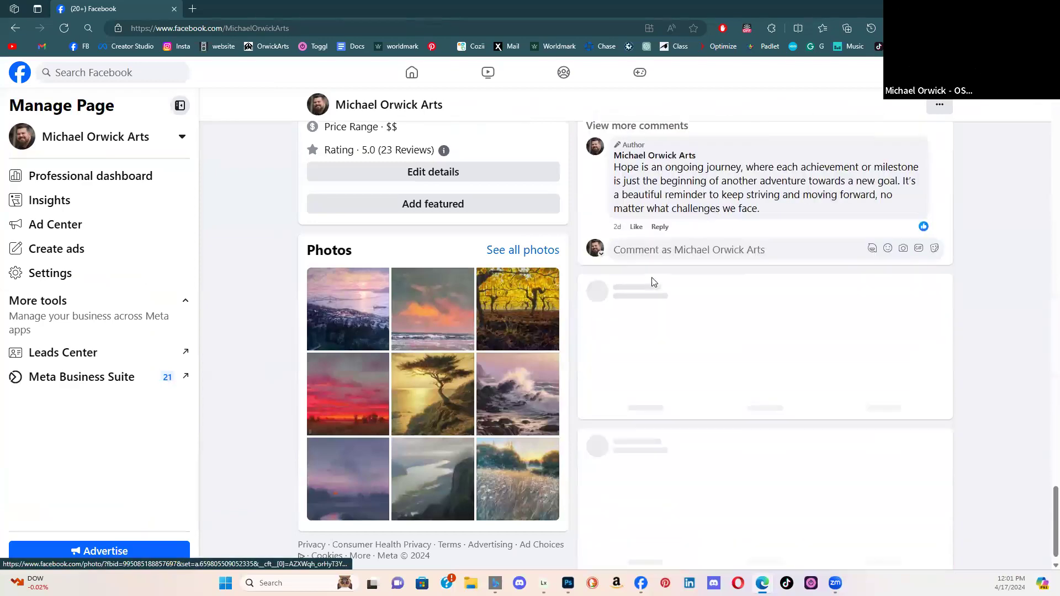
pyautogui.scroll(-5, 652, 282)
pyautogui.scroll(-6, 727, 268)
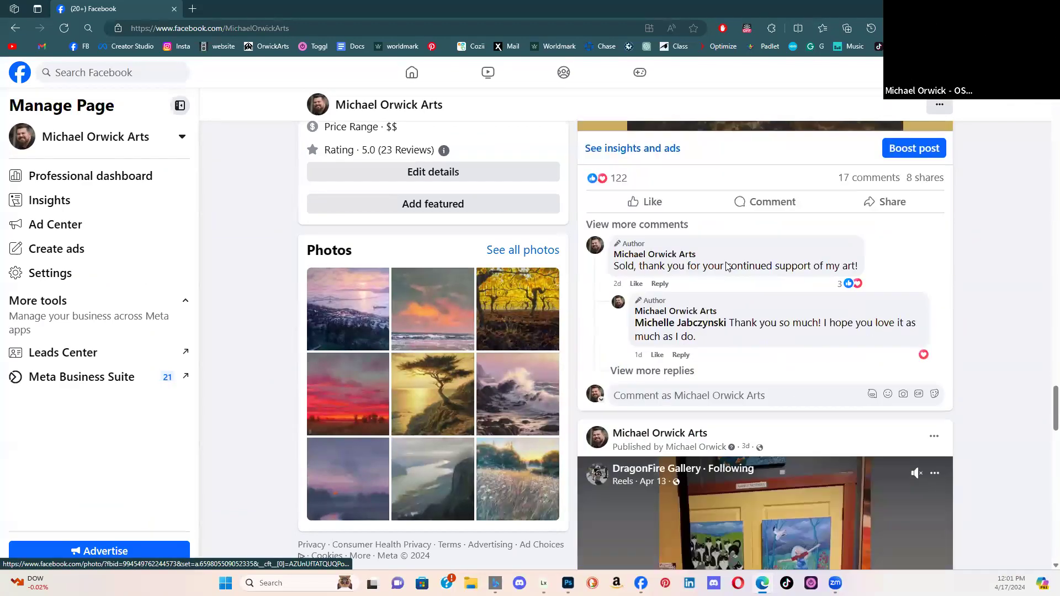
pyautogui.scroll(-12, 726, 267)
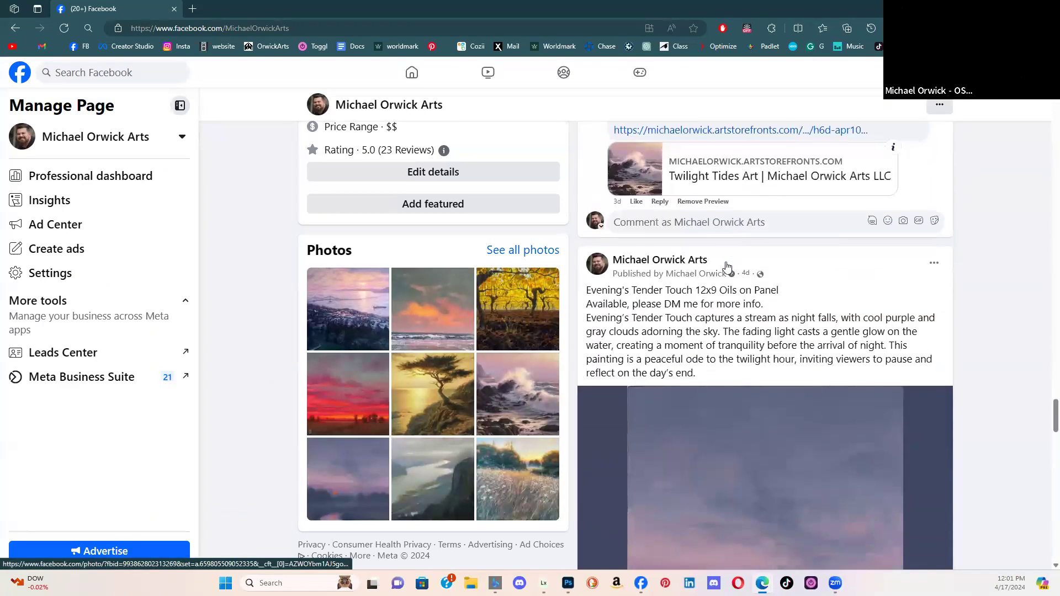
pyautogui.scroll(-15, 727, 267)
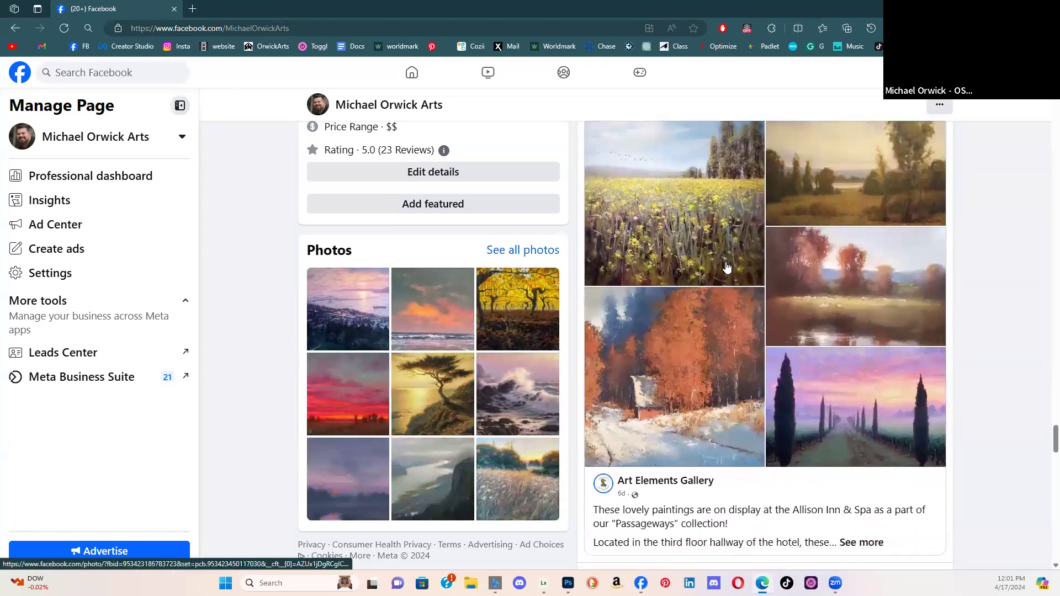
pyautogui.scroll(-15, 726, 267)
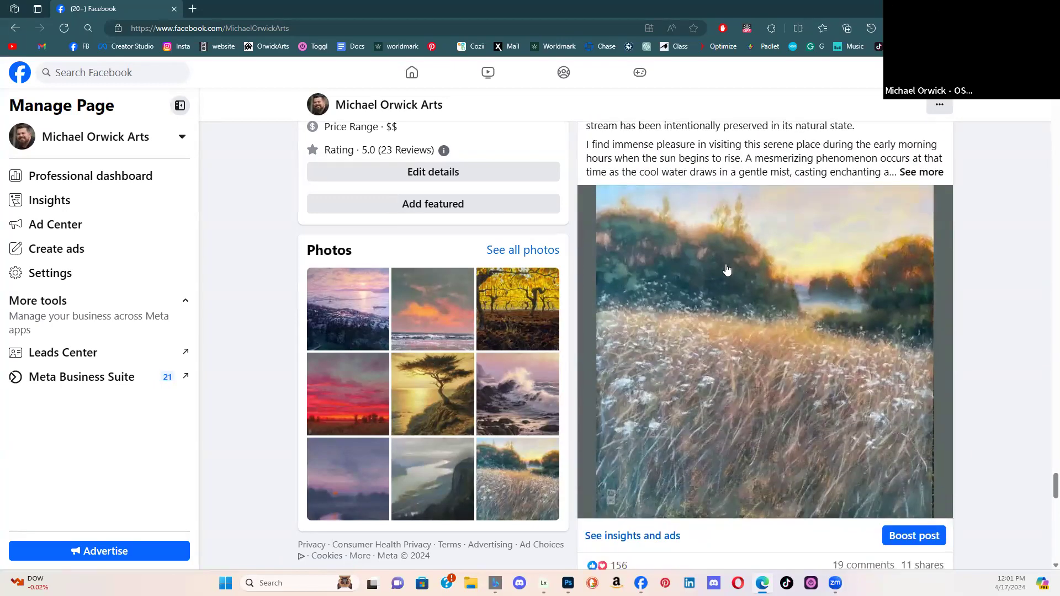
pyautogui.scroll(-15, 726, 269)
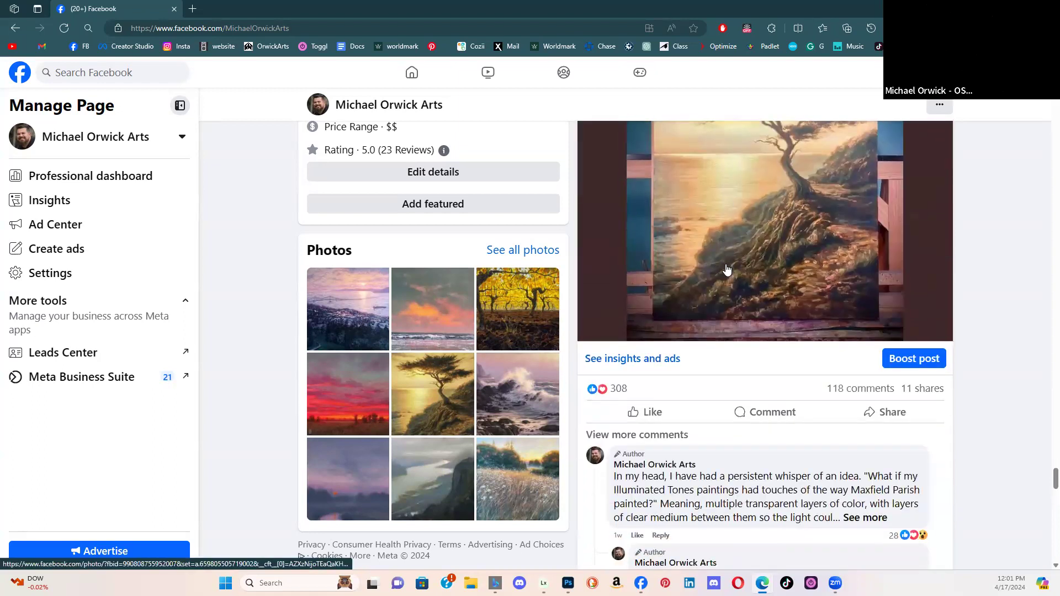
pyautogui.scroll(2, 740, 314)
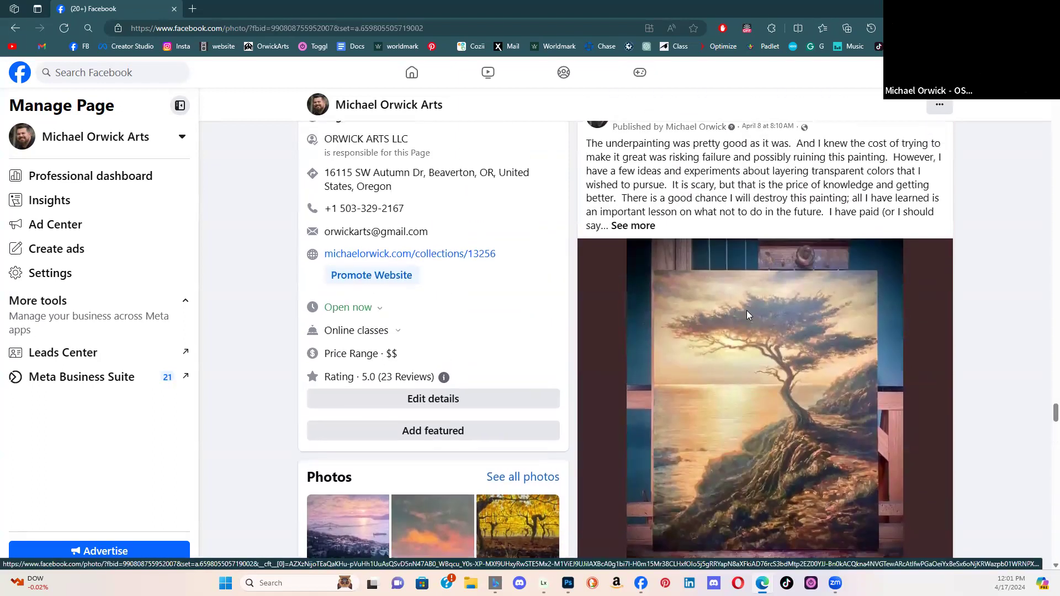
pyautogui.click(746, 310)
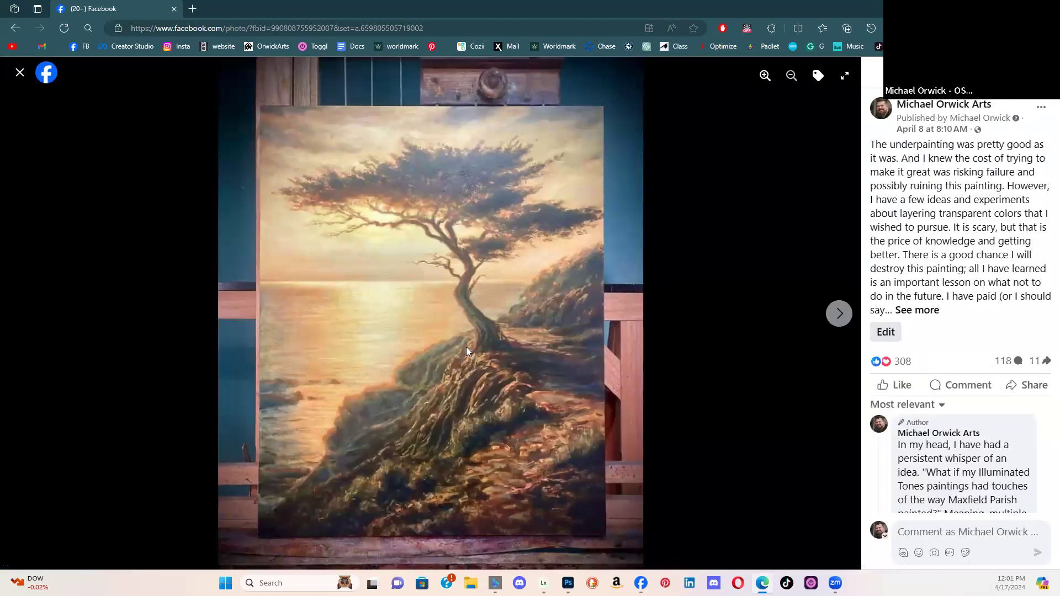
# - Read through the comments on the tree painting photo, loading more of them, and return to the author's comment about layering transparent colors
pyautogui.scroll(-10, 960, 420)
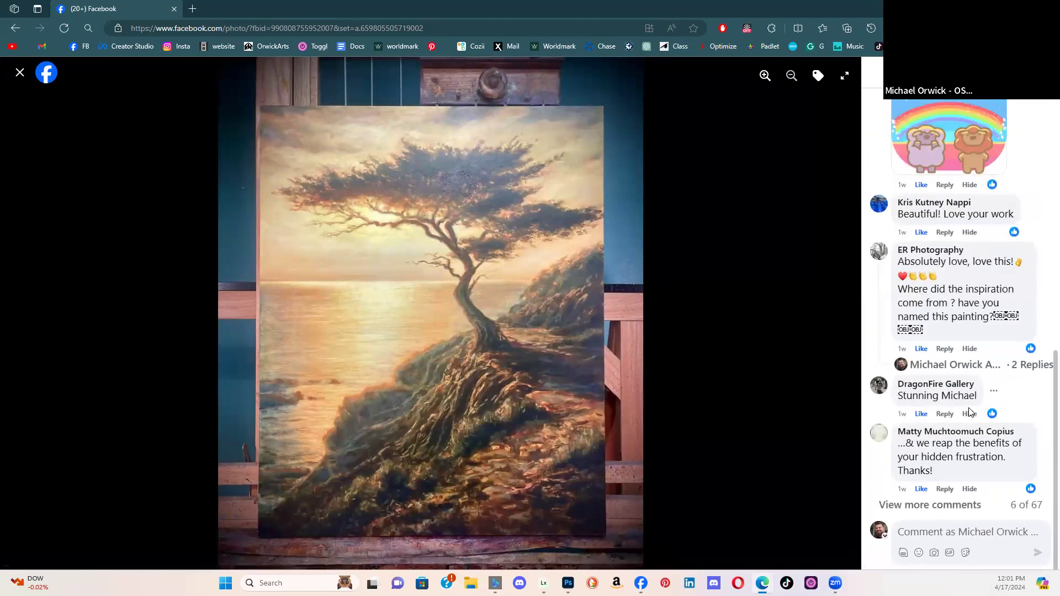
pyautogui.scroll(2, 969, 412)
pyautogui.scroll(3, 968, 411)
pyautogui.scroll(-5, 968, 409)
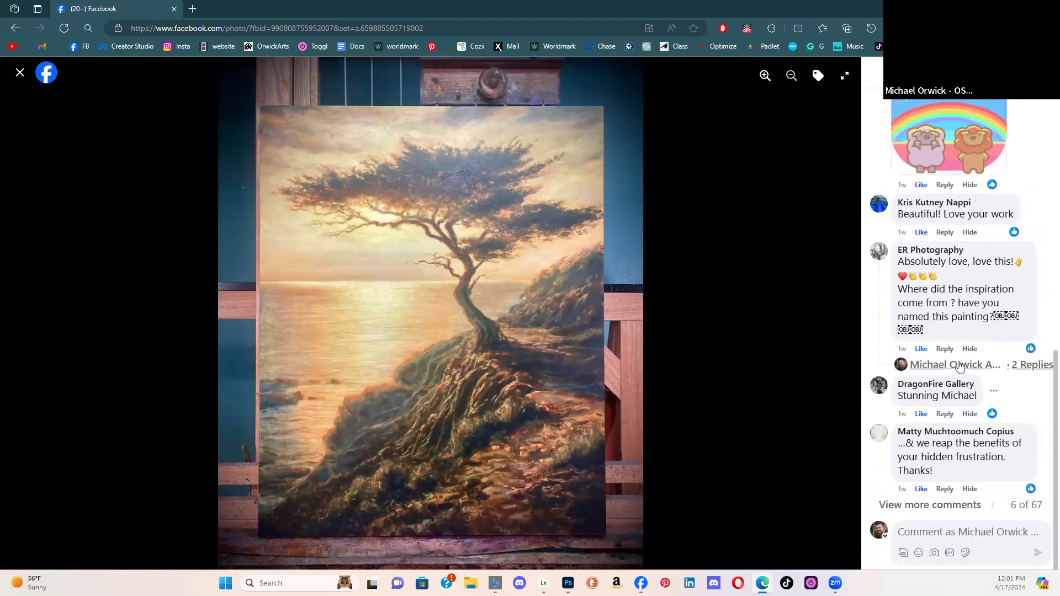
pyautogui.scroll(-15, 961, 358)
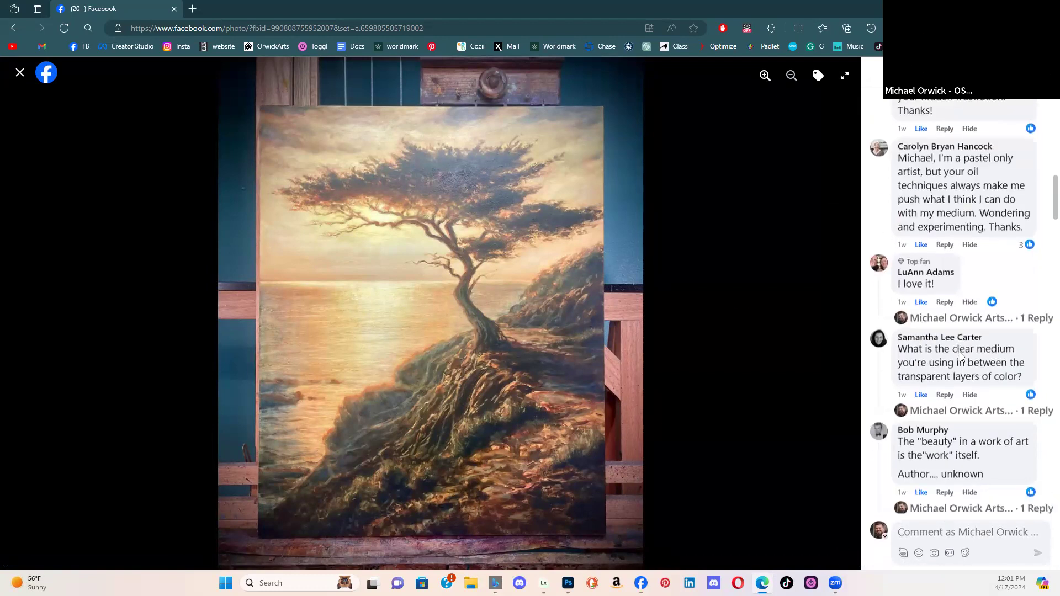
pyautogui.scroll(-20, 961, 358)
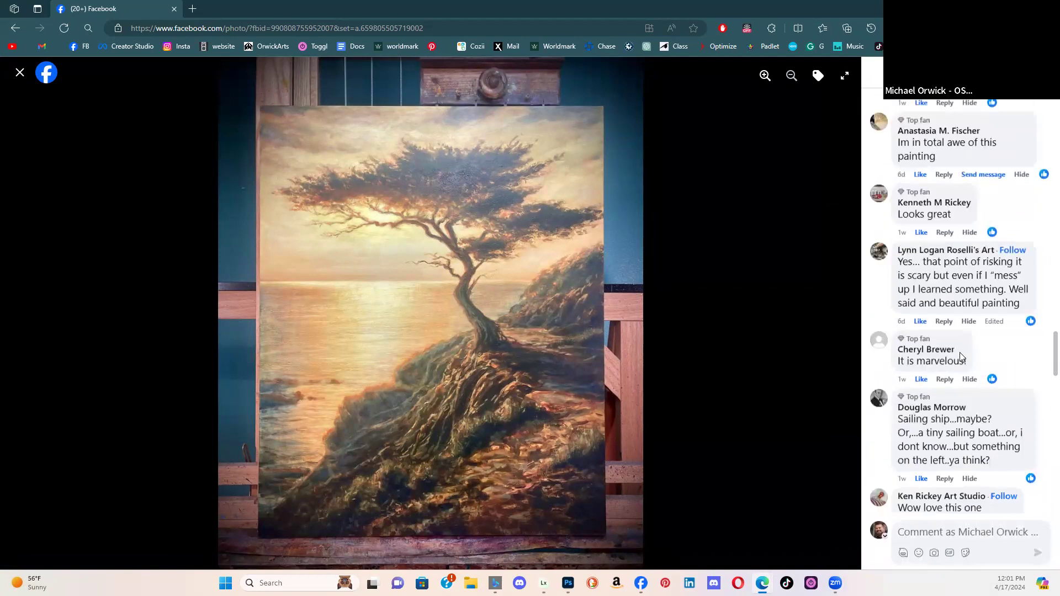
pyautogui.scroll(-20, 960, 358)
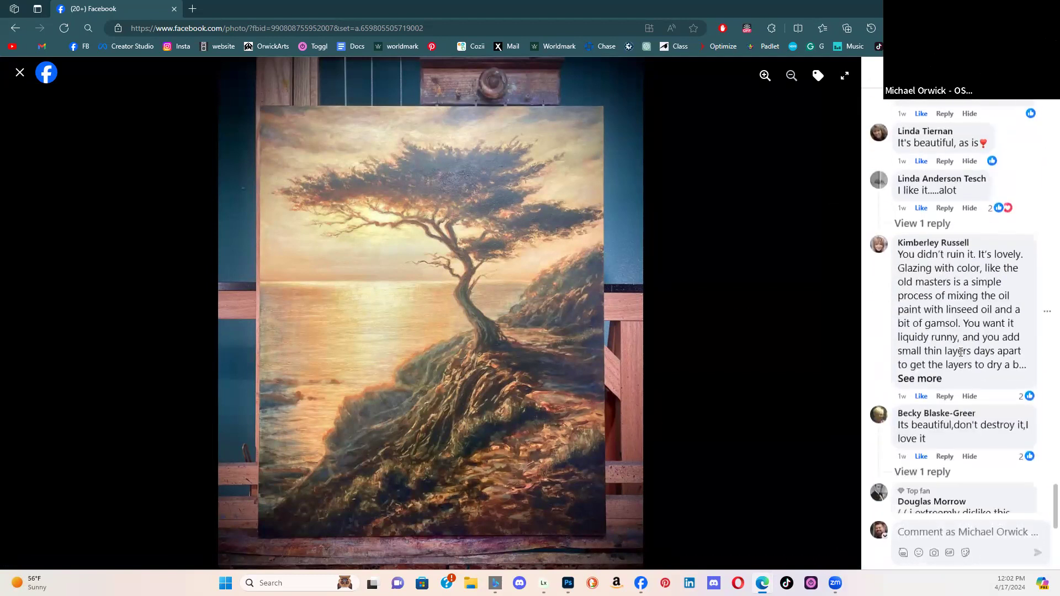
pyautogui.scroll(5, 960, 352)
pyautogui.scroll(-5, 950, 408)
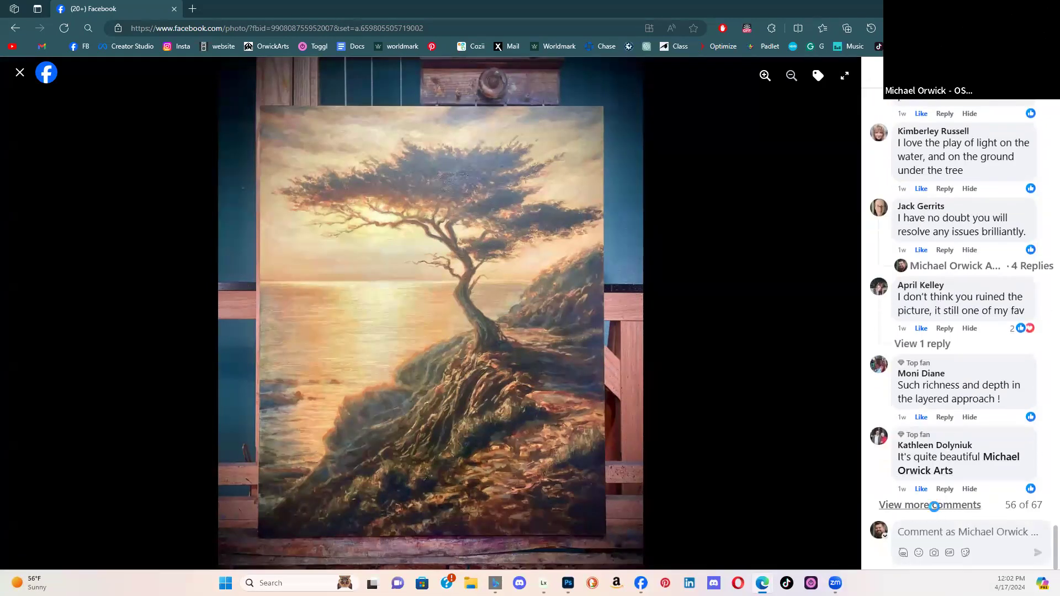
pyautogui.scroll(-10, 942, 353)
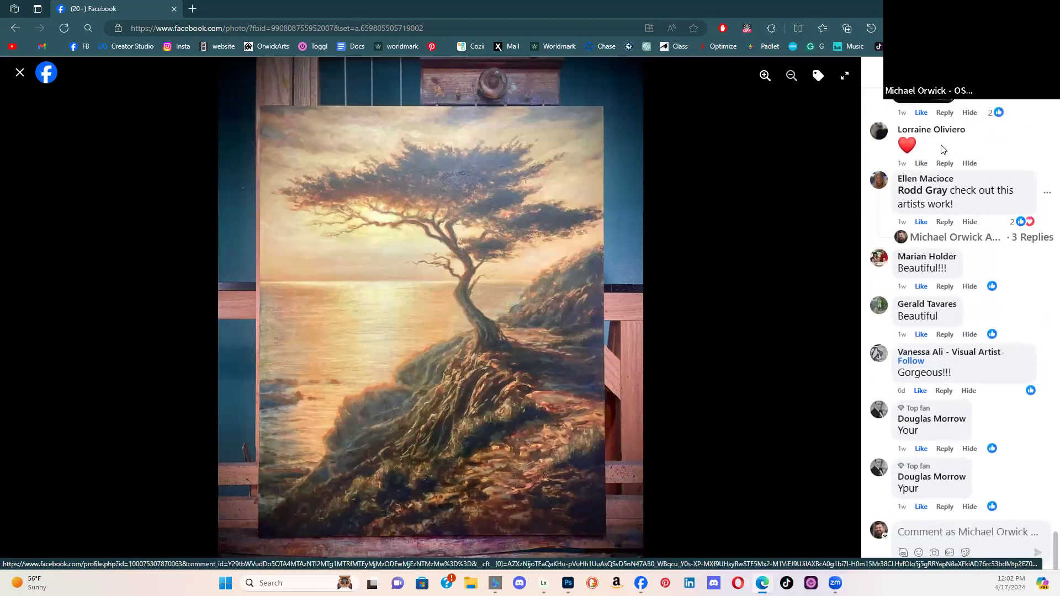
pyautogui.scroll(10, 969, 239)
pyautogui.scroll(5, 991, 298)
pyautogui.moveTo(1044, 466); pyautogui.dragTo(1044, 127)
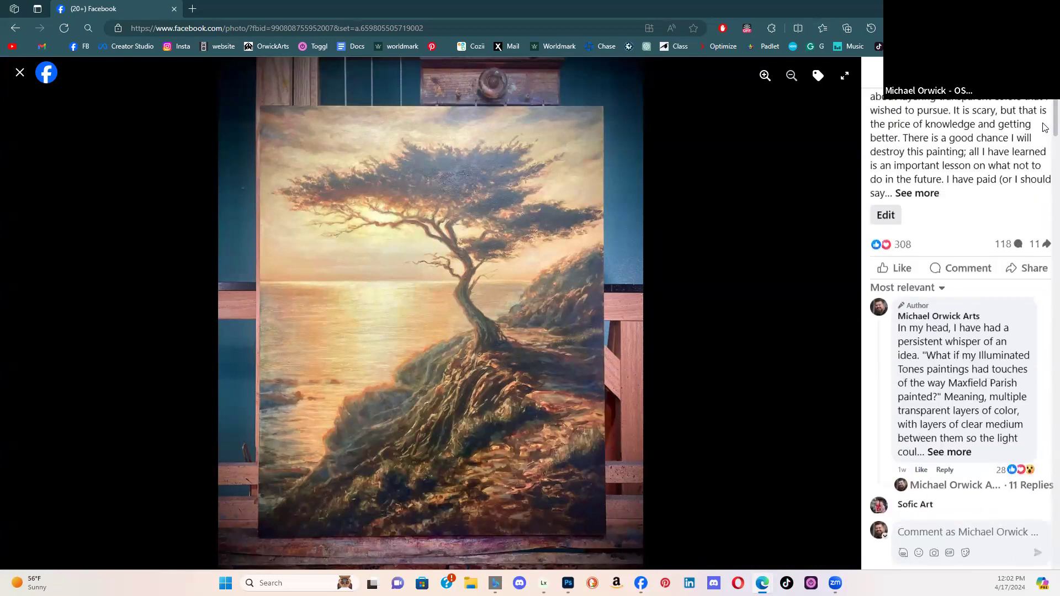
# - Sort the tree painting photo's comments by Most relevant, look through them and close the photo
pyautogui.click(925, 289)
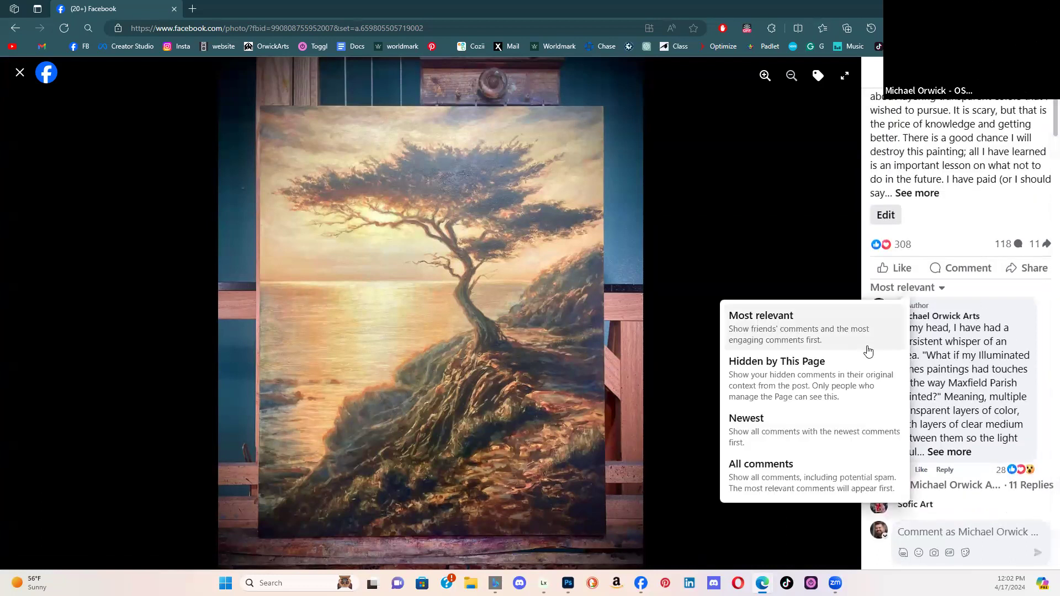
pyautogui.click(811, 335)
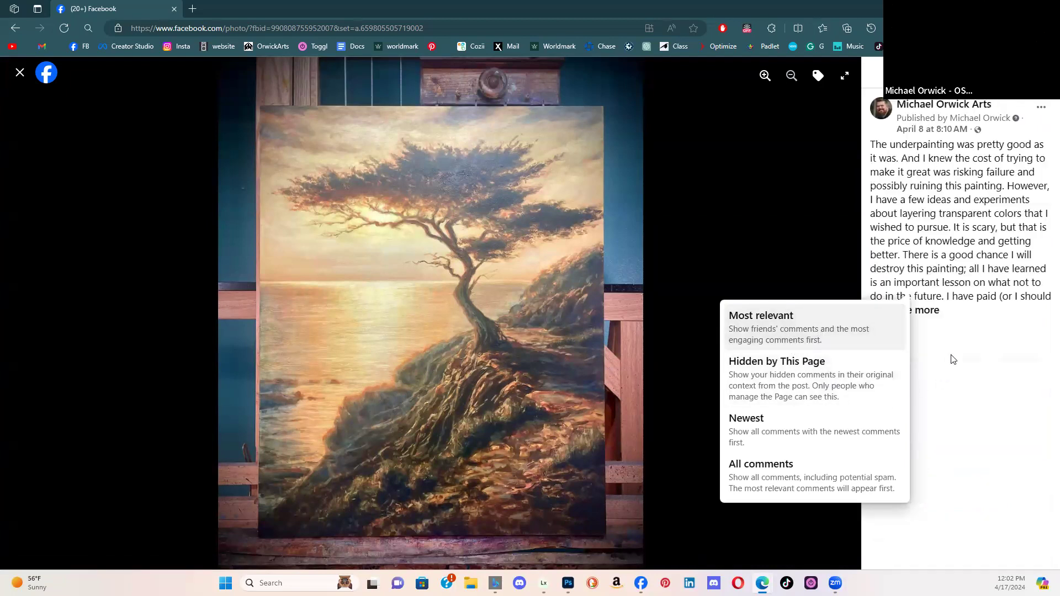
pyautogui.scroll(-5, 960, 363)
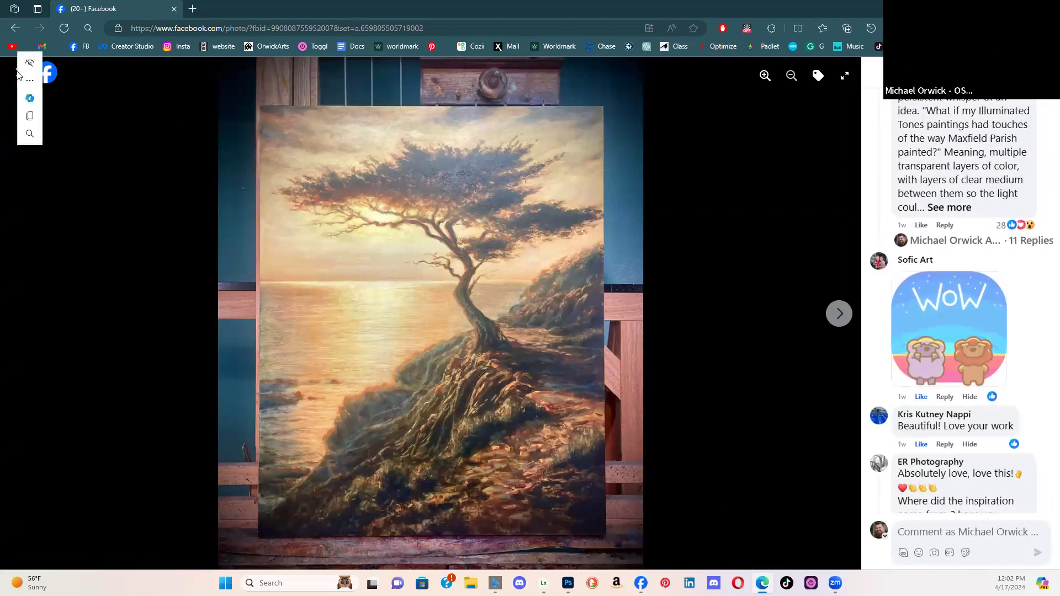
pyautogui.click(20, 73)
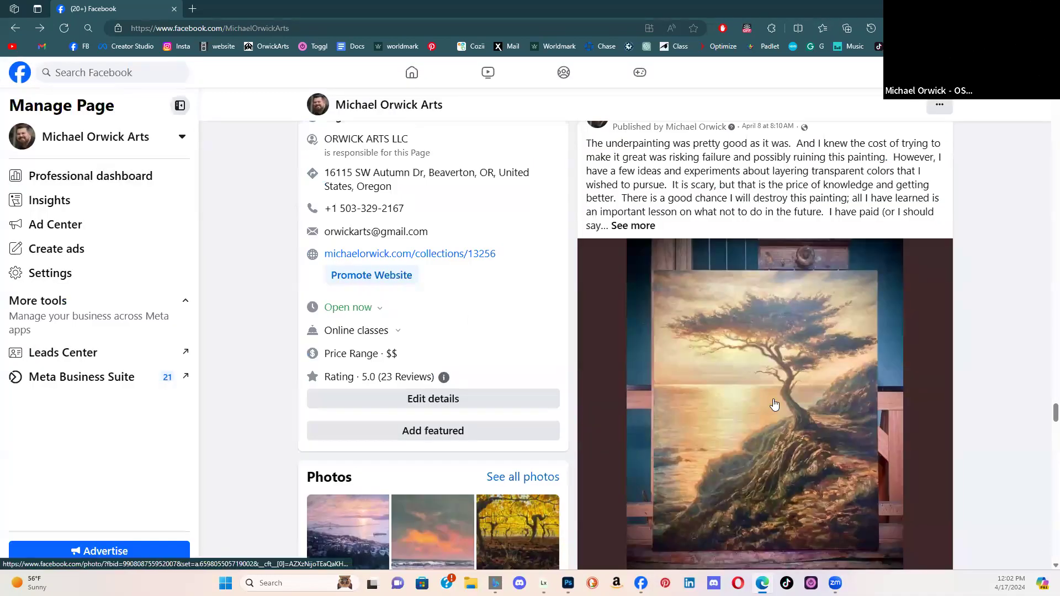
# - Find the April 5 post about giving the tree painting some color and examine its photo of the underpainting
pyautogui.scroll(-6, 769, 397)
pyautogui.scroll(10, 769, 396)
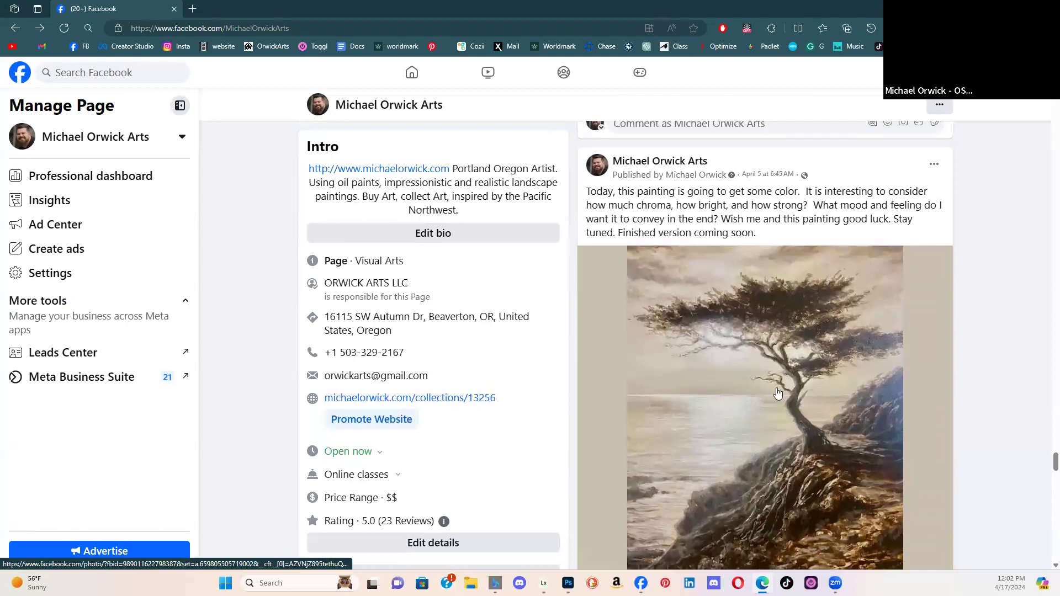
pyautogui.scroll(-1, 777, 393)
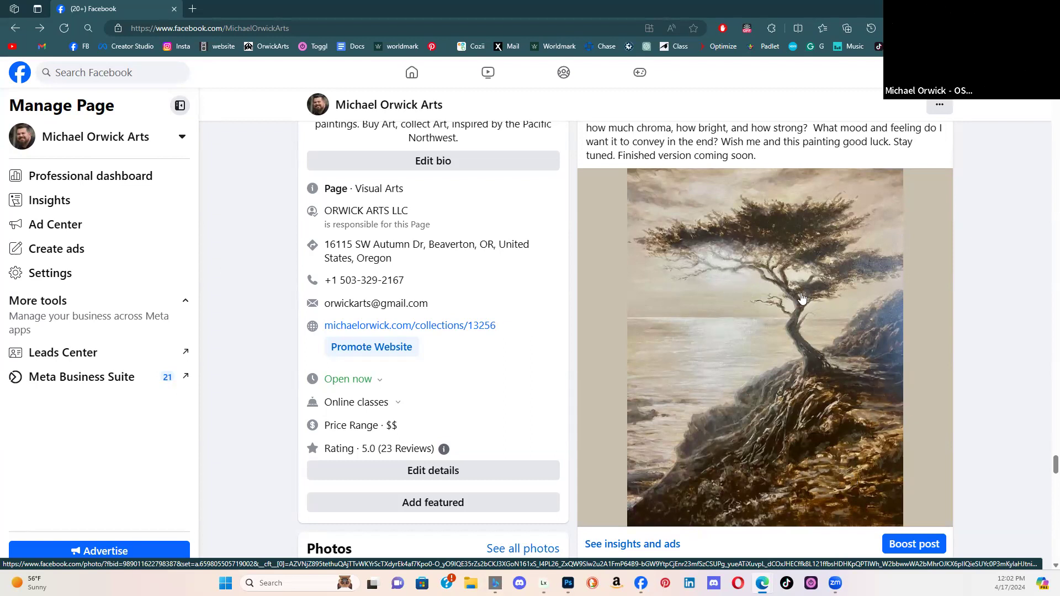
pyautogui.scroll(-7, 802, 298)
pyautogui.scroll(10, 802, 298)
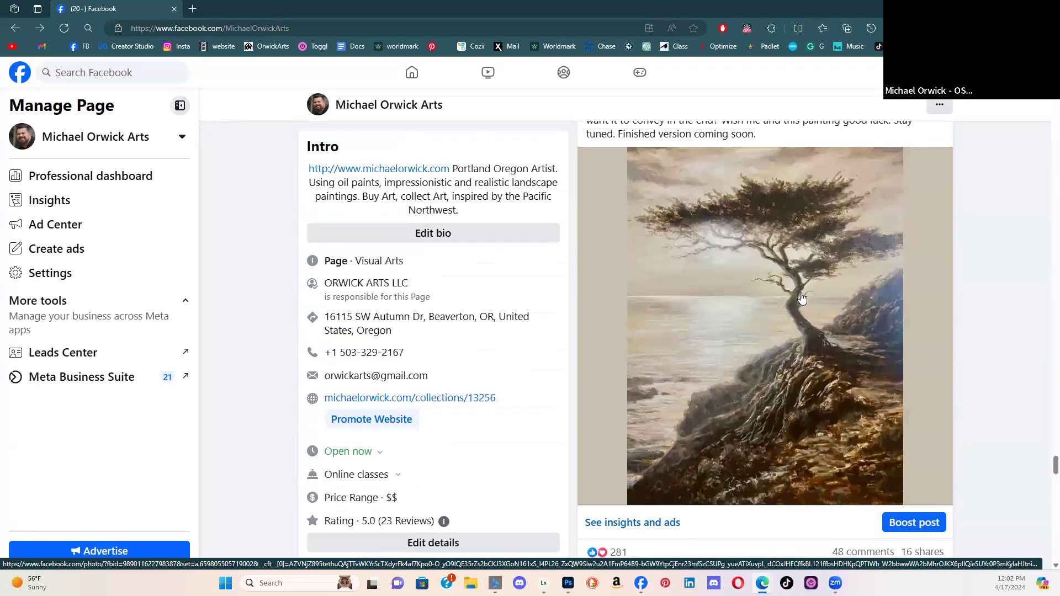
pyautogui.scroll(-8, 802, 298)
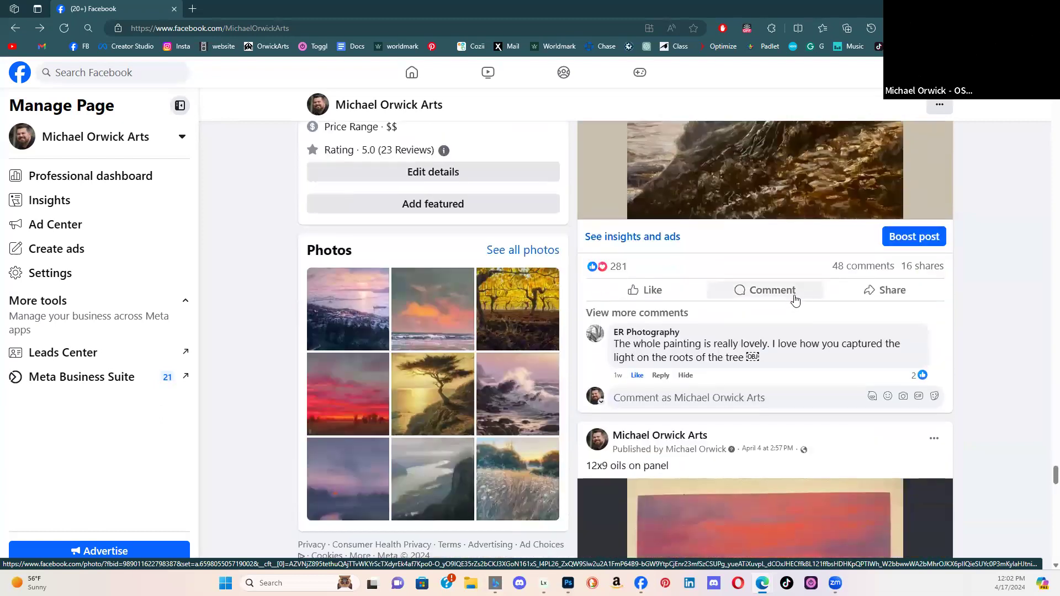
# - Open the full comment list of the April 5 post, read through to its end and close it
pyautogui.click(686, 313)
pyautogui.scroll(-12, 682, 312)
pyautogui.scroll(-20, 681, 313)
pyautogui.scroll(-3, 681, 311)
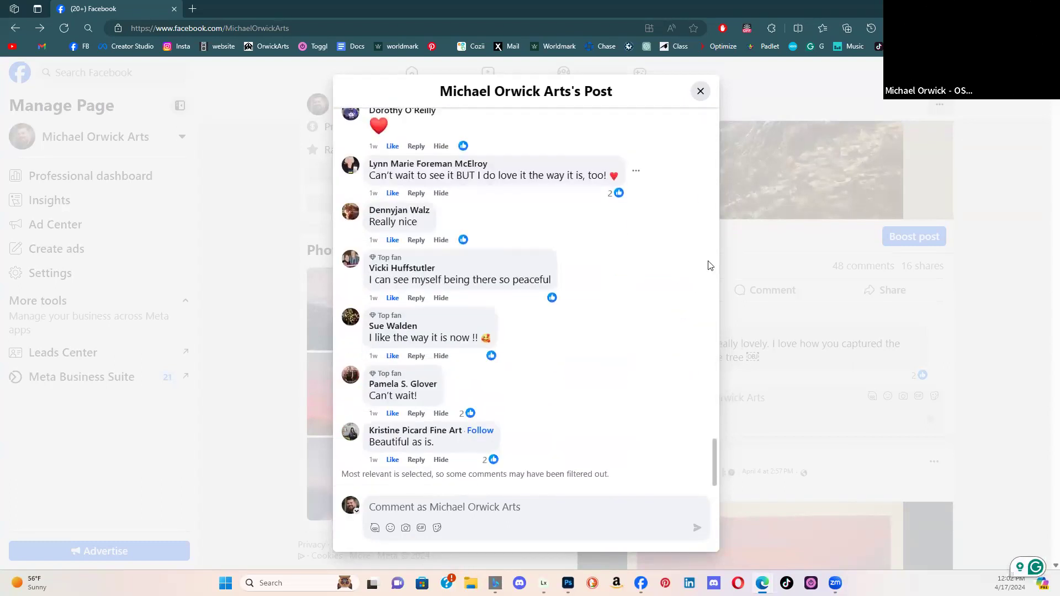
pyautogui.click(764, 224)
# - Return to the April 8 underpainting post and open the replies to the author's comment about multiple transparent layers of color
pyautogui.scroll(8, 765, 279)
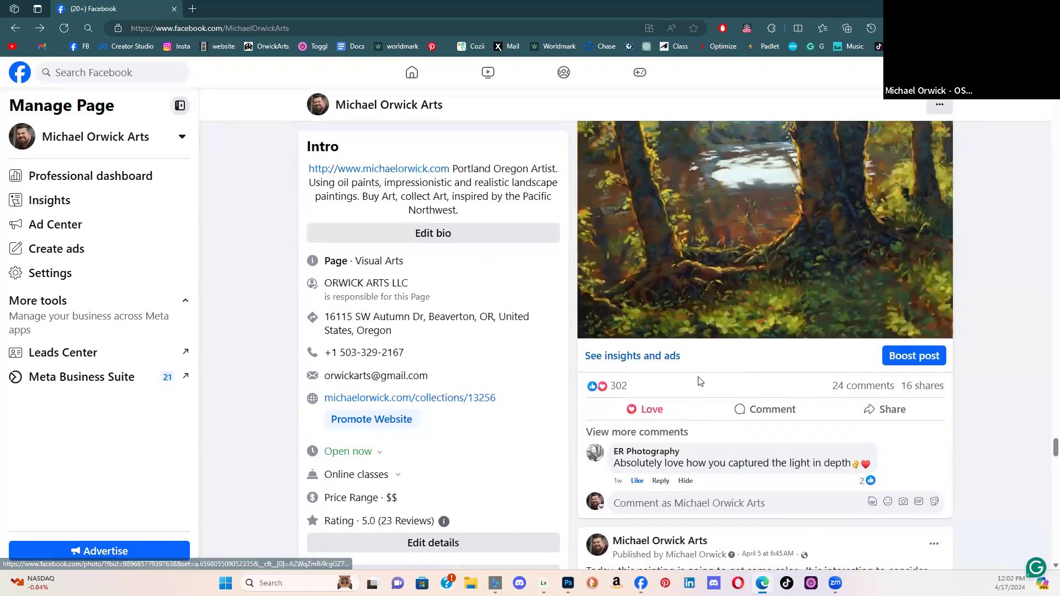
pyautogui.scroll(5, 700, 381)
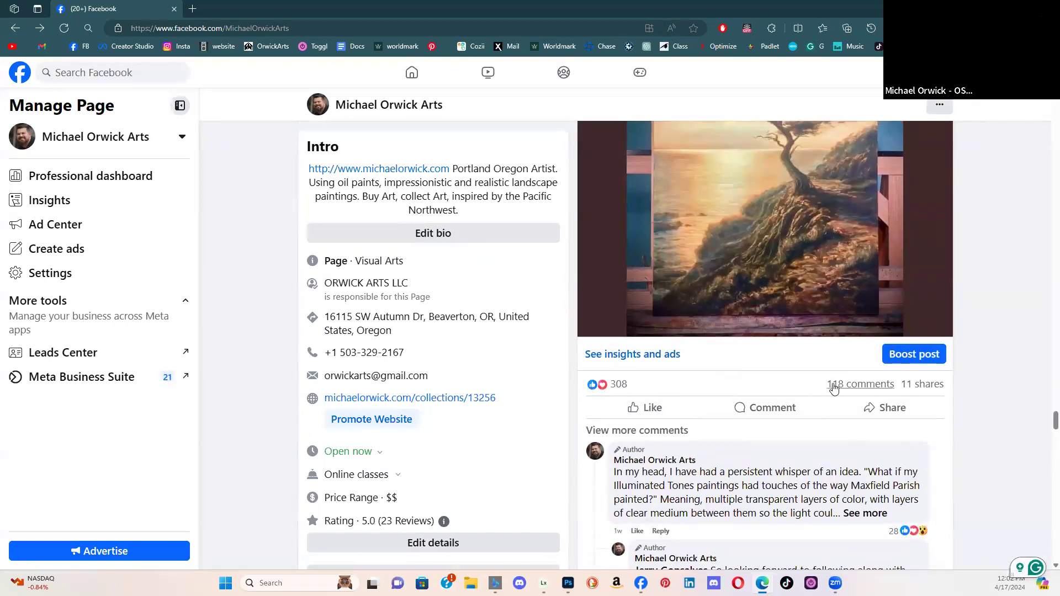
pyautogui.scroll(-3, 709, 448)
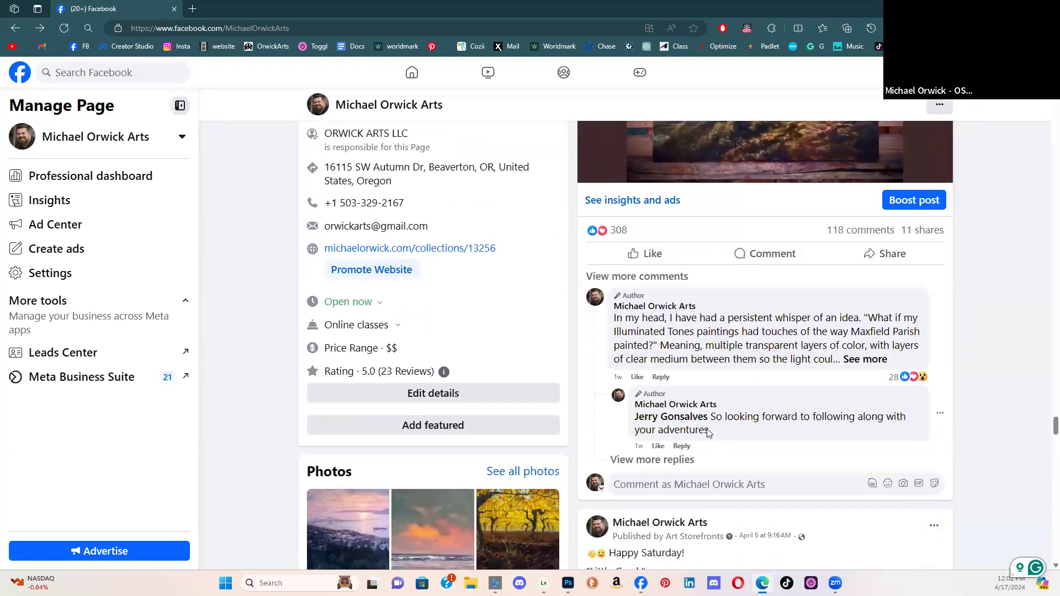
pyautogui.click(655, 465)
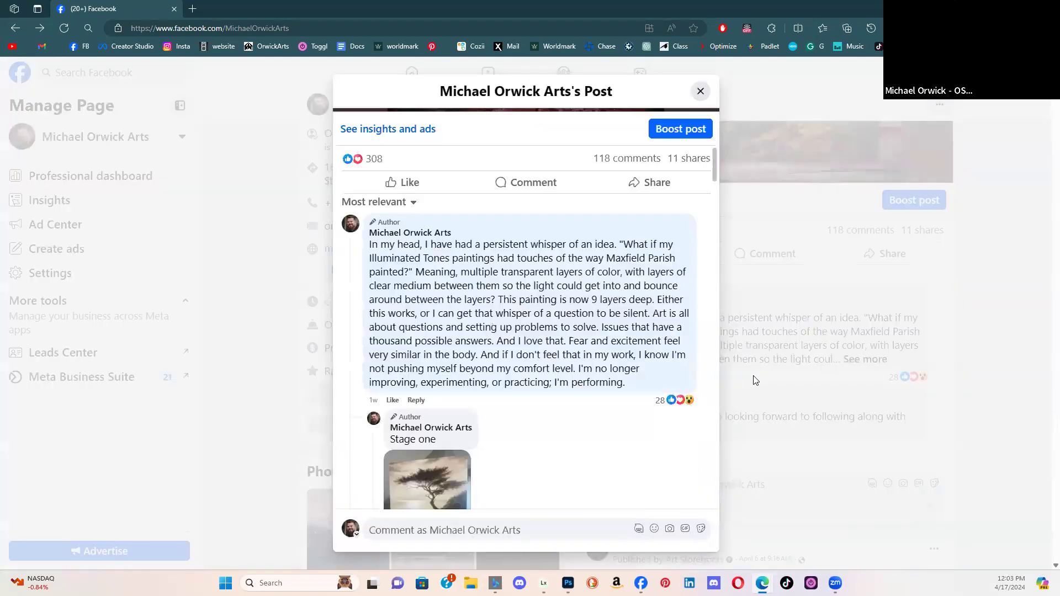
# - View the author's "Stage one" photo of the tree painting at full size and close it
pyautogui.scroll(-6, 554, 329)
pyautogui.scroll(2, 548, 320)
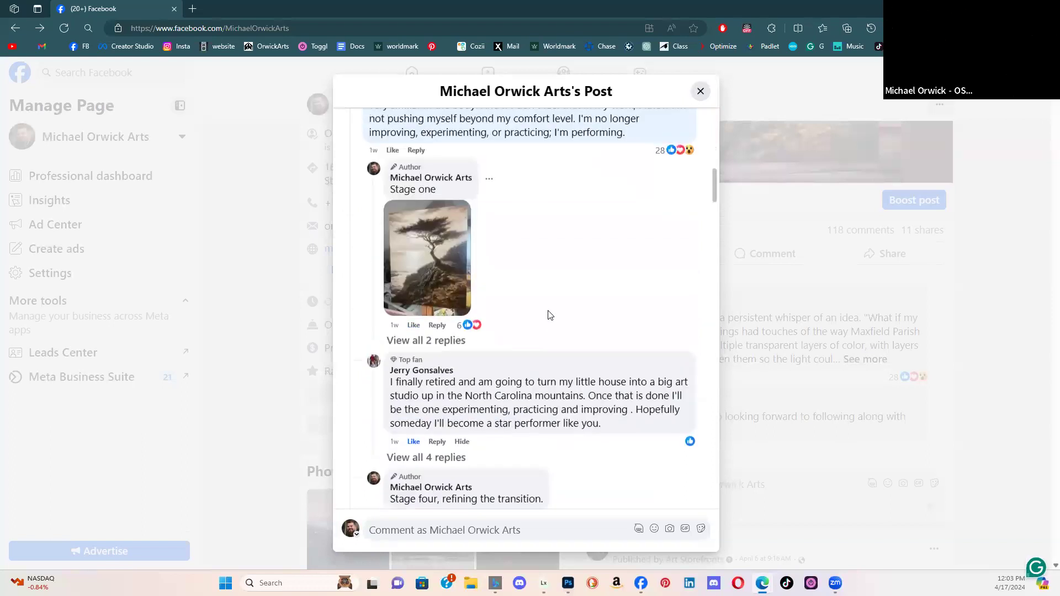
pyautogui.click(456, 272)
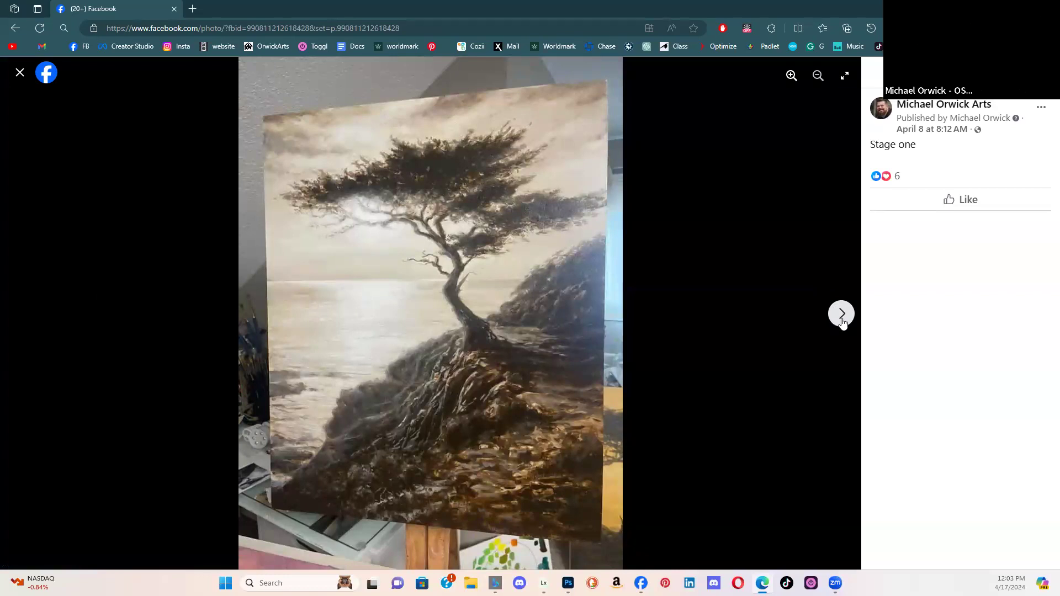
pyautogui.click(21, 75)
# - Expand the replies under the "Stage one" comment, view the "Stage two adding some brighter transparency colors" photo and close it
pyautogui.scroll(-10, 597, 360)
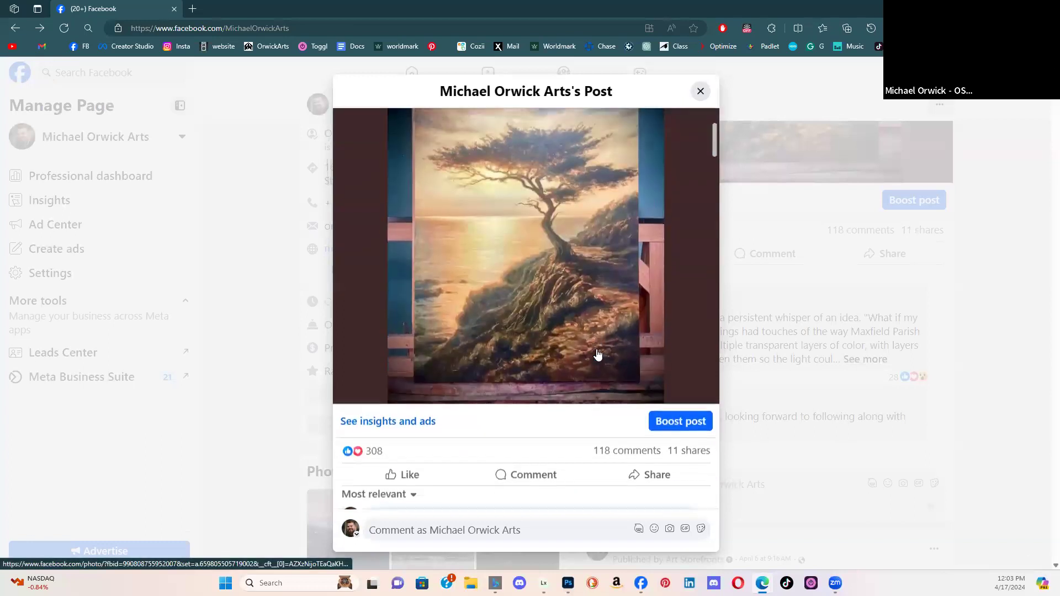
pyautogui.scroll(-4, 598, 356)
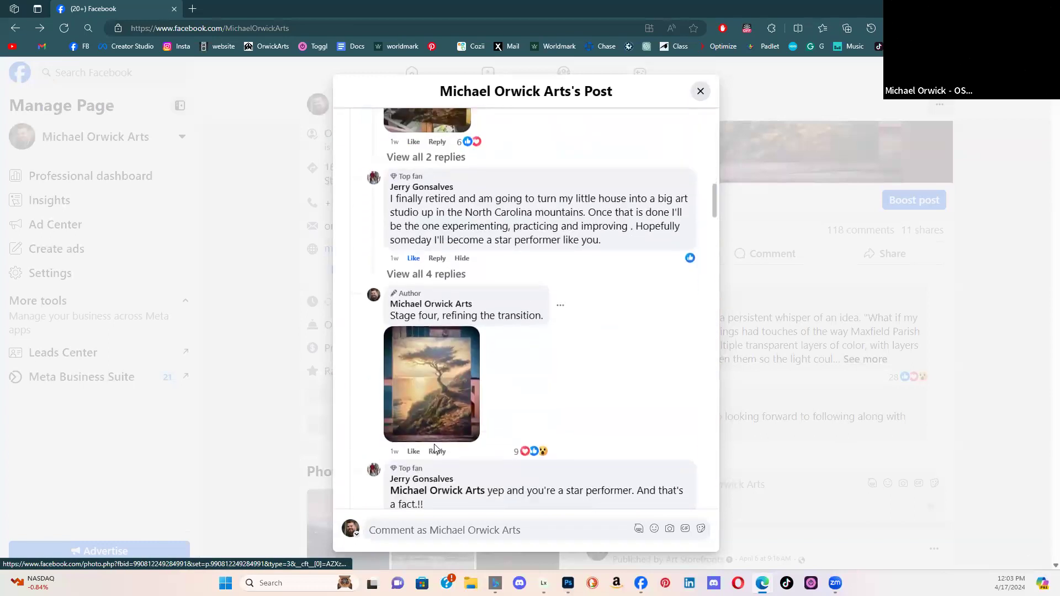
pyautogui.scroll(-3, 600, 351)
pyautogui.scroll(5, 553, 338)
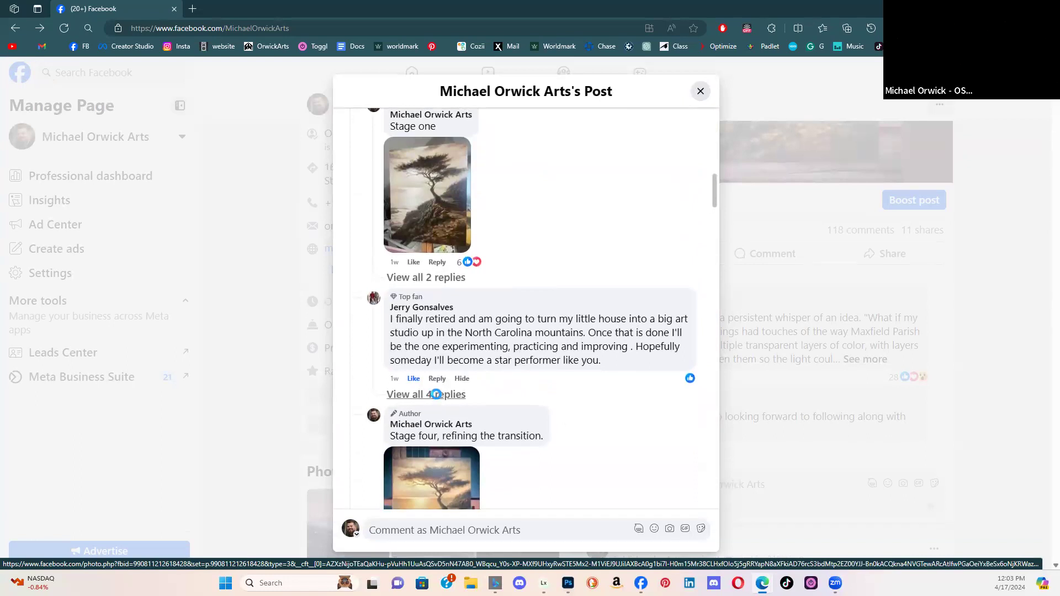
pyautogui.click(436, 392)
pyautogui.click(430, 277)
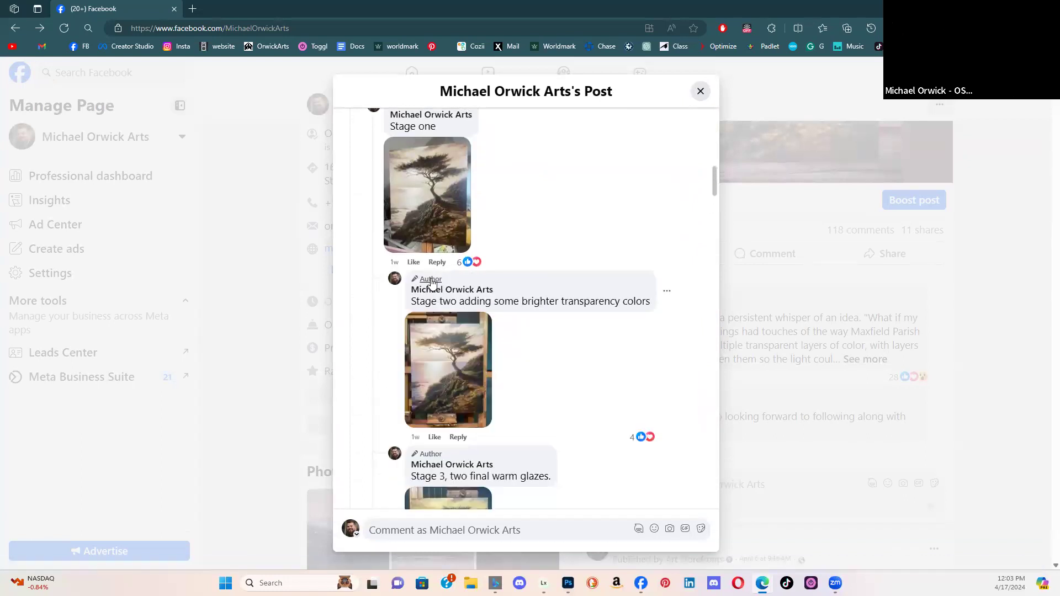
pyautogui.click(455, 361)
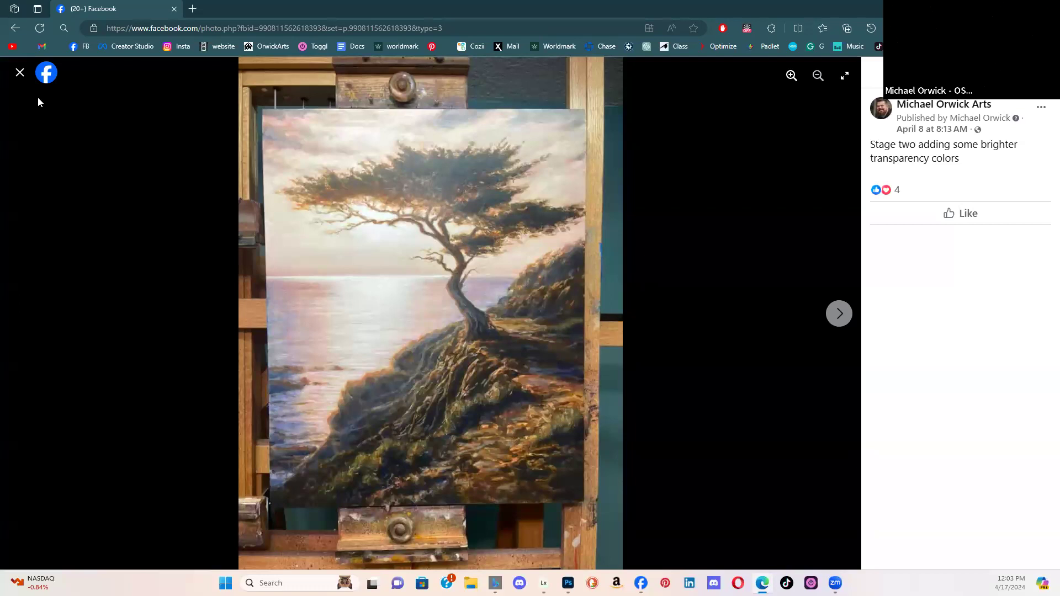
pyautogui.click(19, 75)
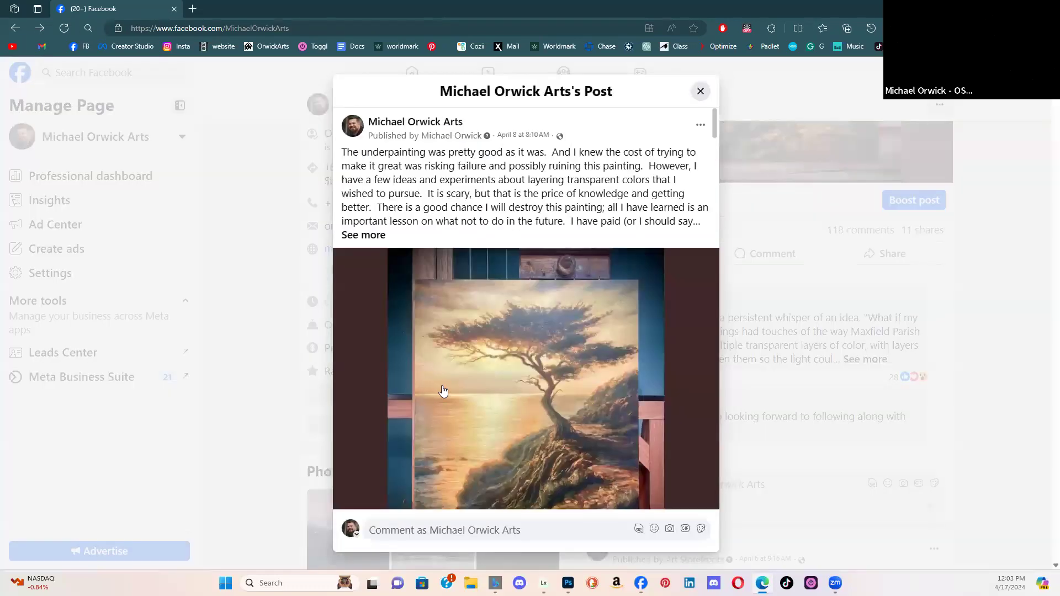
# - Open the April 8 post's main photo of the tree painting at full size, dismissing the post window covering it
pyautogui.scroll(-2, 521, 312)
pyautogui.click(521, 312)
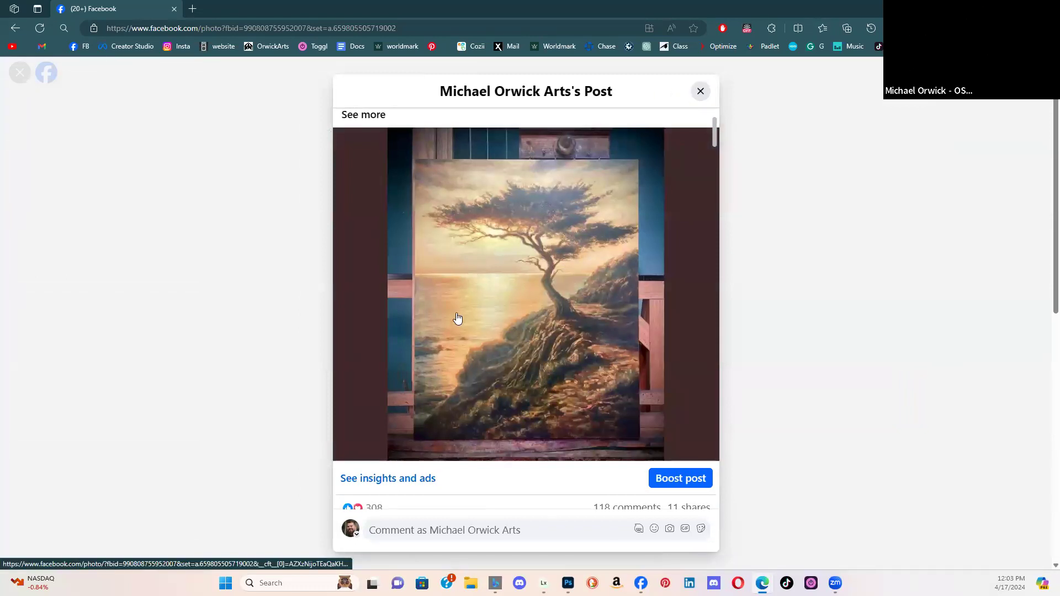
pyautogui.scroll(-3, 580, 371)
pyautogui.scroll(5, 602, 214)
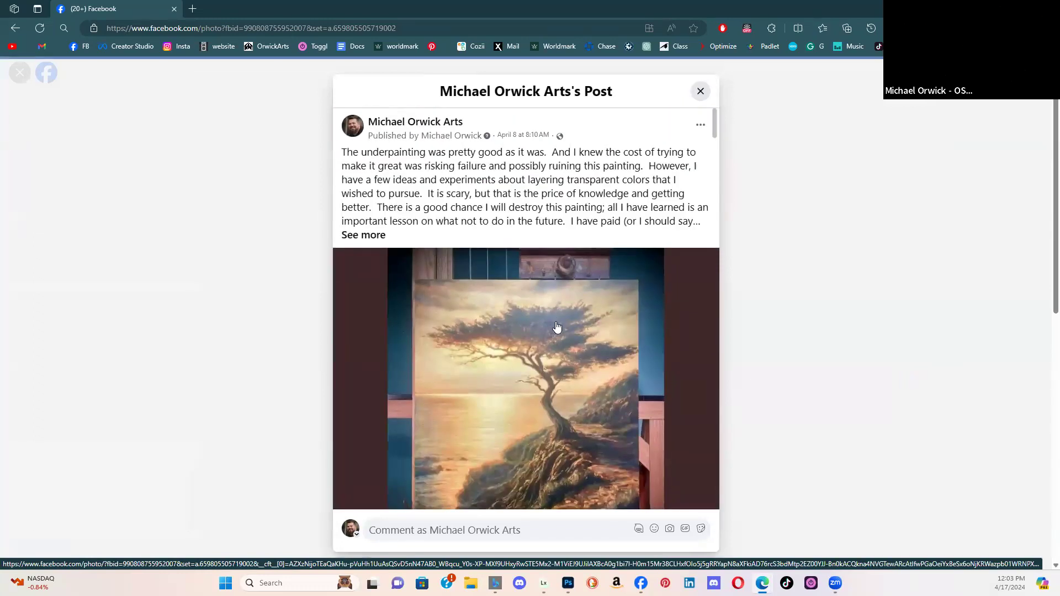
pyautogui.scroll(-1, 523, 400)
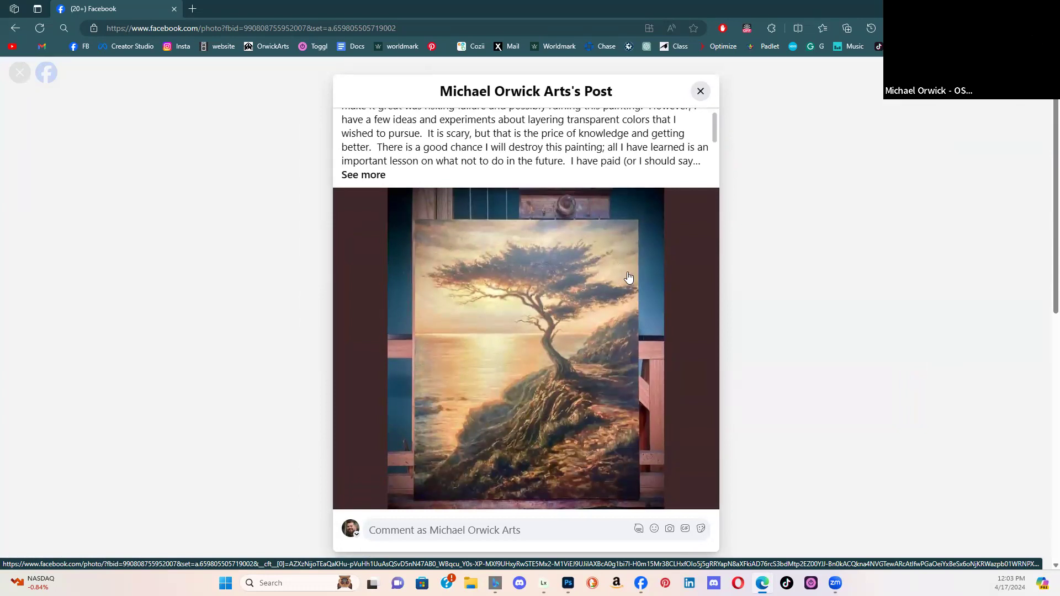
pyautogui.click(694, 92)
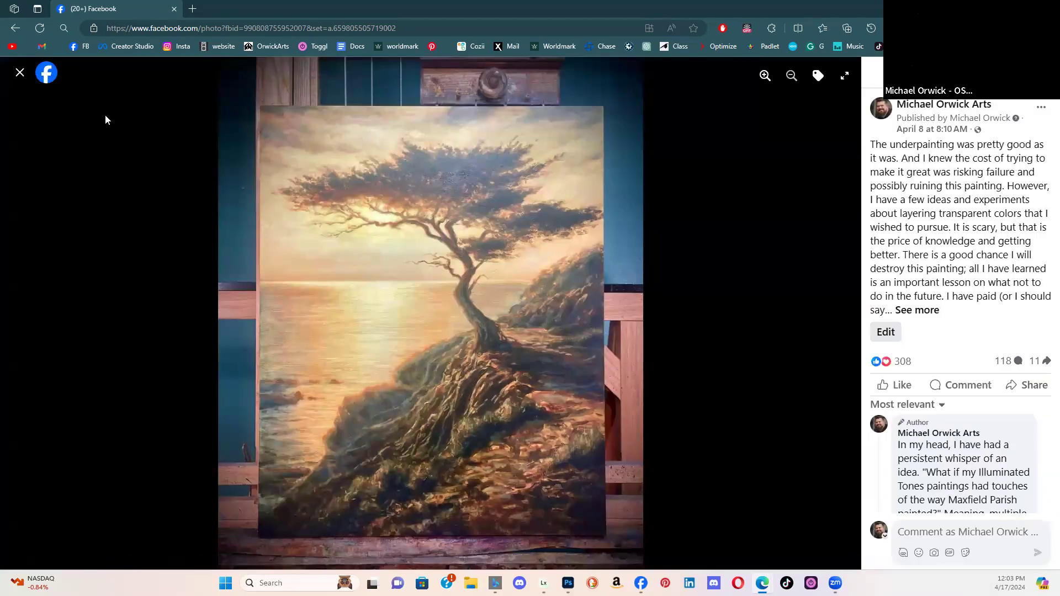